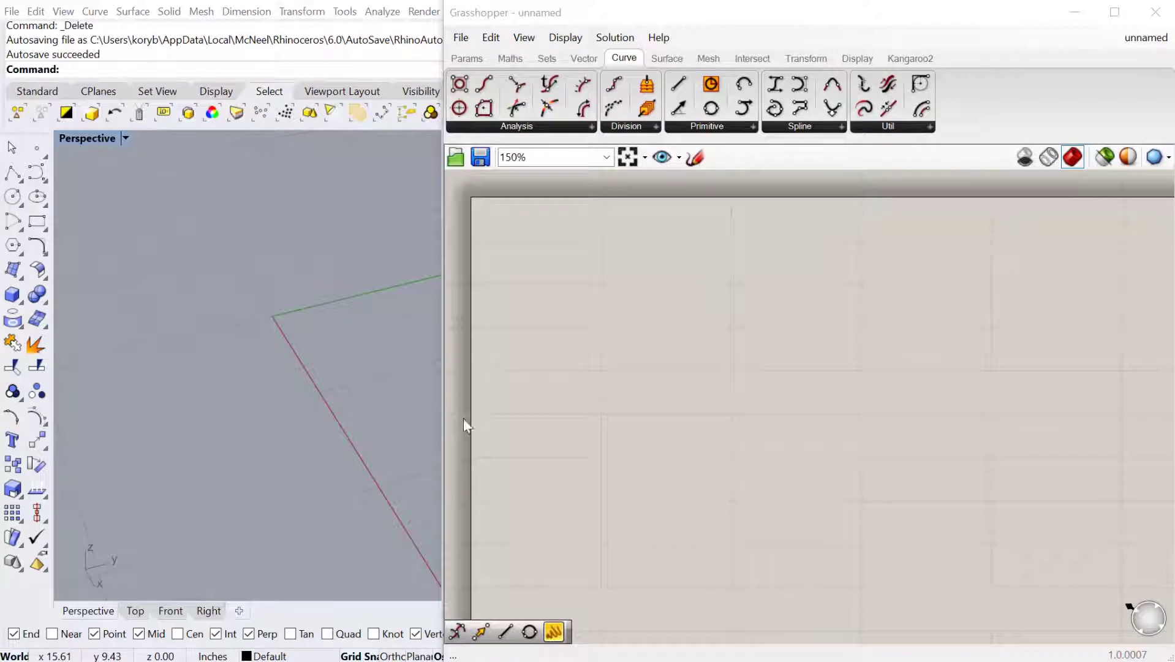
Step: Draw an open, S-shaped degree 3 curve with five control points beside the origin in the Perspective viewport
{"action": "right_click_drag", "start_coordinate": [248, 420], "coordinate": [251, 400]}
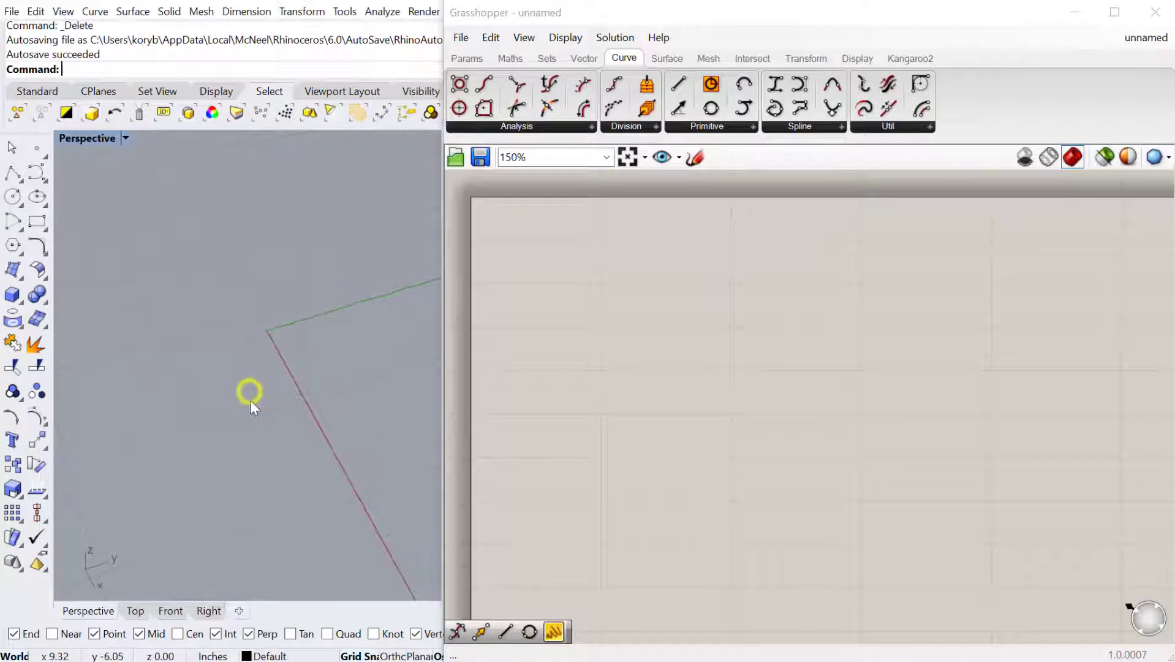
{"action": "key", "text": "Return"}
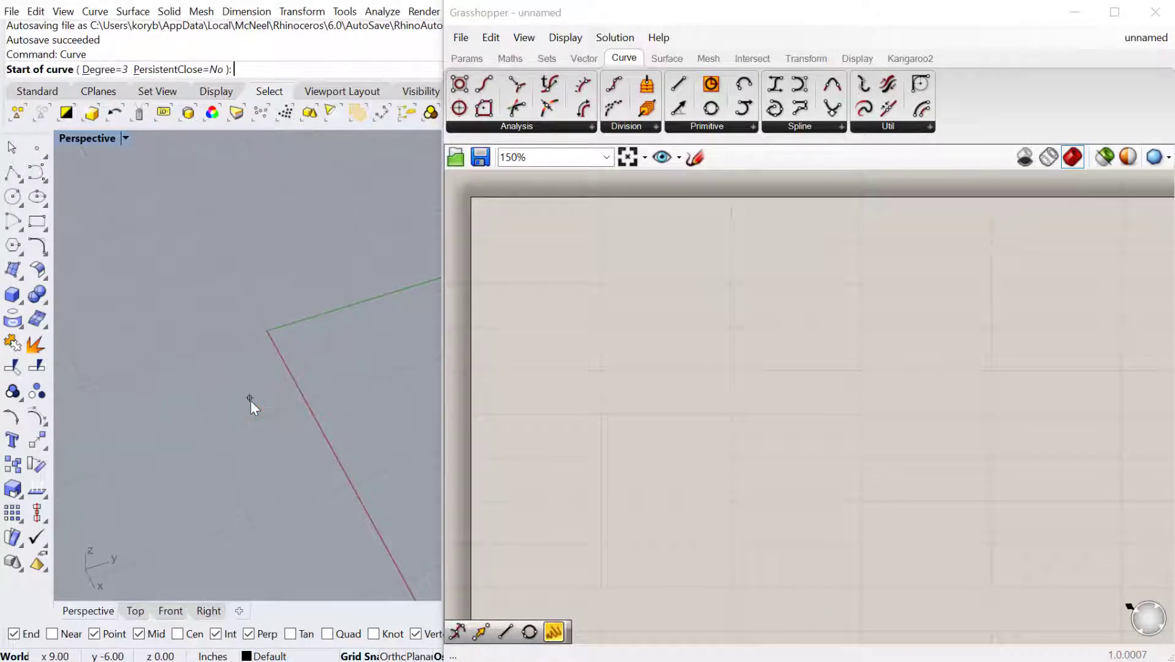
{"action": "left_click", "coordinate": [184, 535]}
{"action": "left_click", "coordinate": [81, 382]}
{"action": "left_click", "coordinate": [309, 425]}
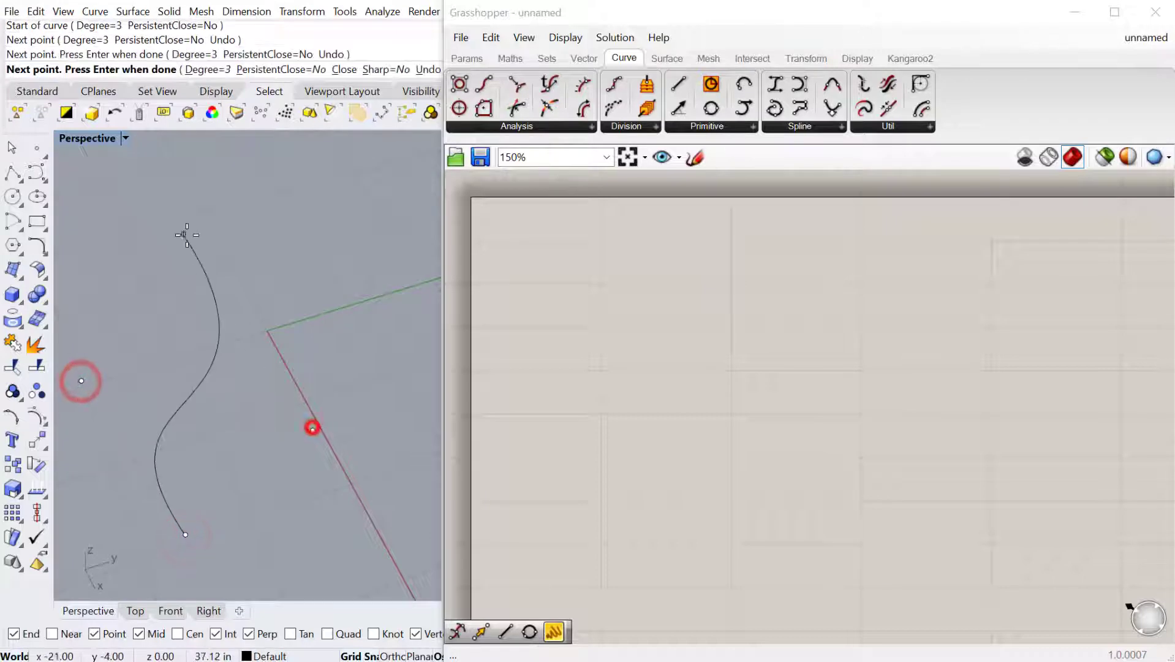
{"action": "left_click", "coordinate": [187, 225]}
{"action": "left_click", "coordinate": [377, 231]}
{"action": "right_click", "coordinate": [377, 231]}
{"action": "right_click_drag", "start_coordinate": [370, 336], "coordinate": [354, 359]}
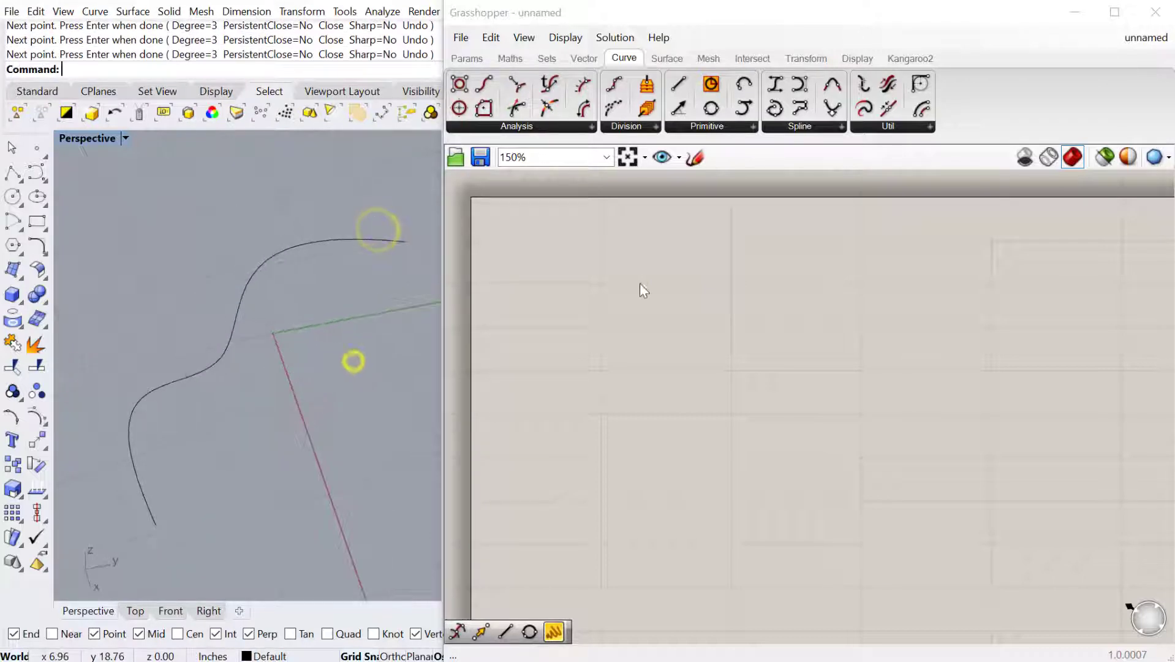
Step: Add a Curve parameter to the Grasshopper canvas and reference the drawn Rhino curve in it
{"action": "double_click", "coordinate": [639, 284]}
{"action": "type", "text": "curve"}
{"action": "key", "text": "Return"}
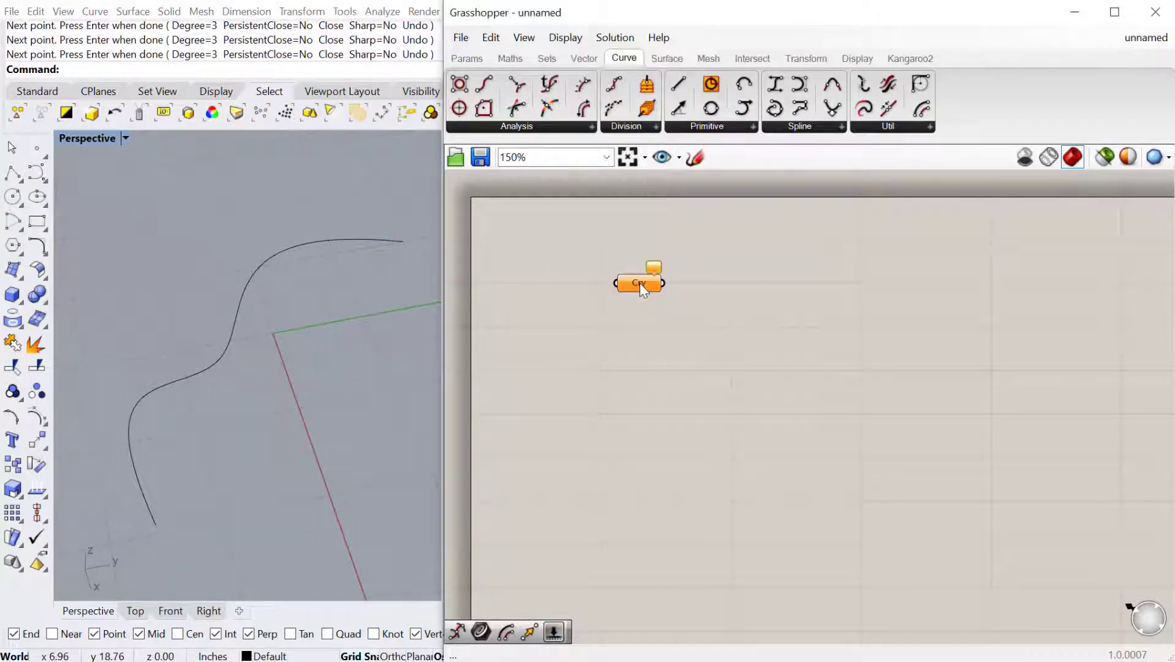
{"action": "right_click", "coordinate": [640, 283]}
{"action": "left_click", "coordinate": [669, 495]}
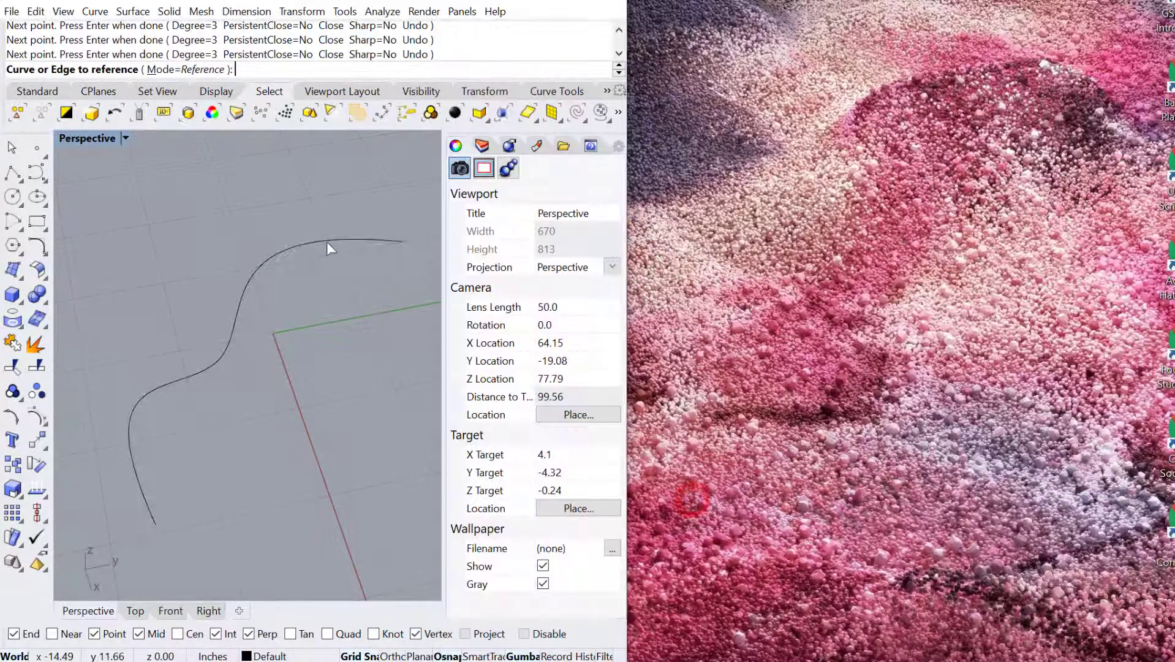
{"action": "left_click", "coordinate": [325, 242]}
{"action": "left_click", "coordinate": [640, 279]}
Step: Add a Rebuild Curve component to the canvas beside the Curve parameter
{"action": "double_click", "coordinate": [710, 299]}
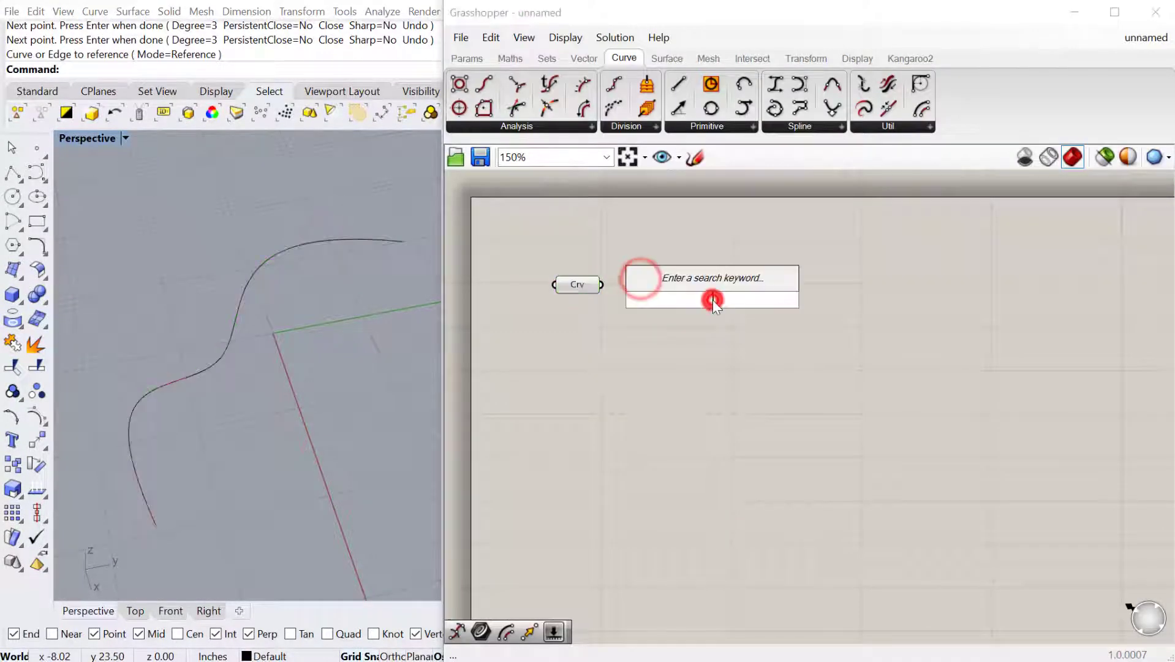
{"action": "type", "text": "rebv"}
{"action": "key", "text": "BackSpace"}
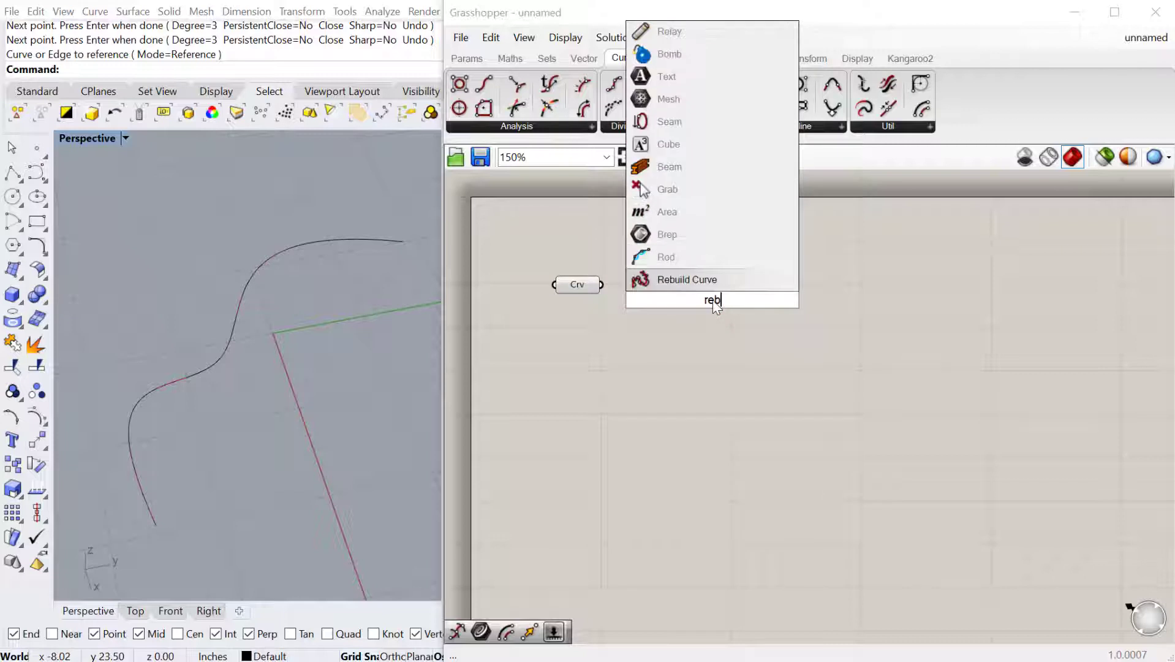
{"action": "type", "text": "u"}
{"action": "left_click", "coordinate": [686, 282]}
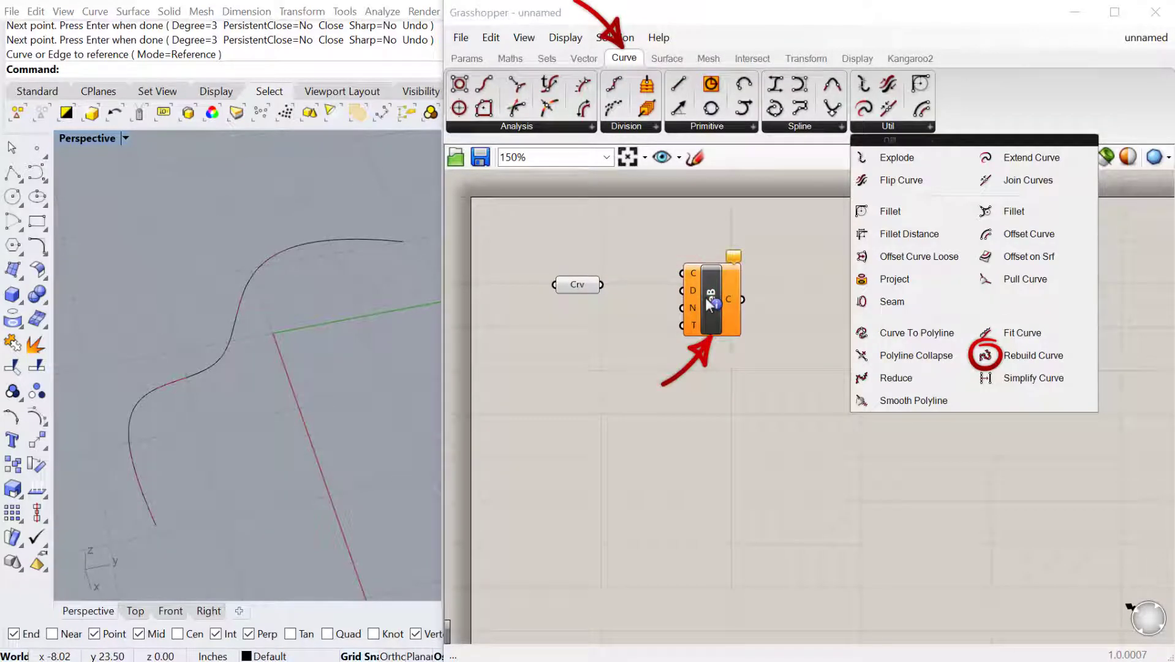
{"action": "left_click", "coordinate": [892, 123]}
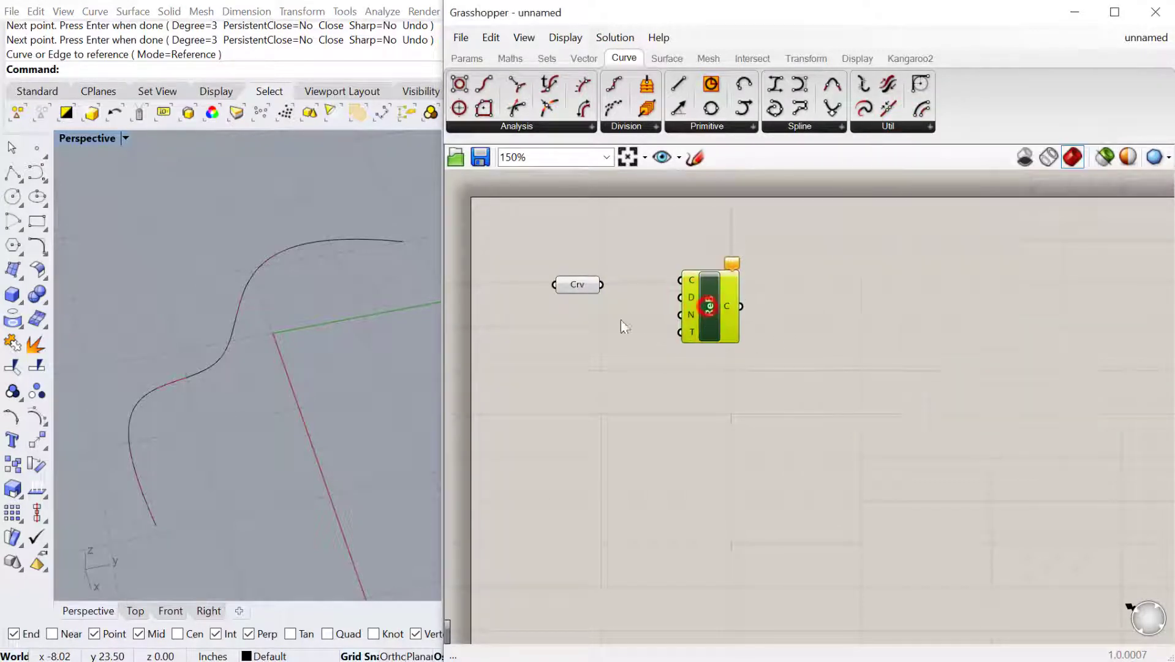
Step: Connect the Curve parameter to the curve input of the Rebuild Curve component
{"action": "left_click", "coordinate": [621, 319]}
{"action": "left_click_drag", "start_coordinate": [601, 284], "coordinate": [681, 280]}
{"action": "left_click", "coordinate": [711, 309]}
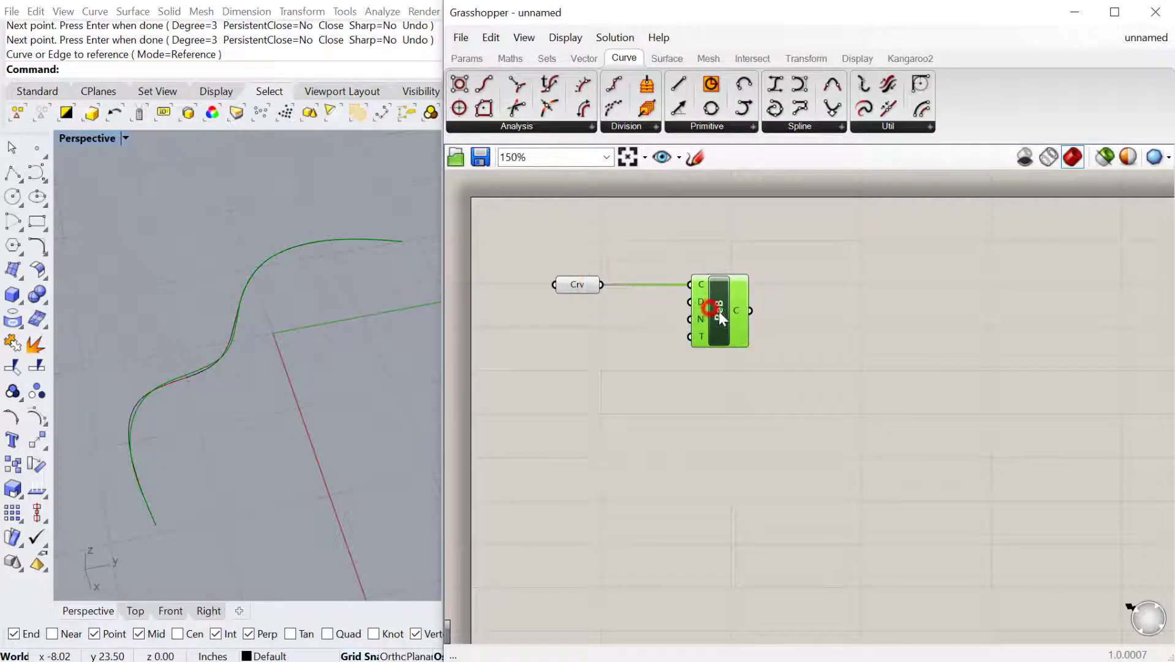
{"action": "scroll", "coordinate": [705, 310], "scroll_direction": "up", "scroll_amount": 1}
{"action": "left_click", "coordinate": [585, 287]}
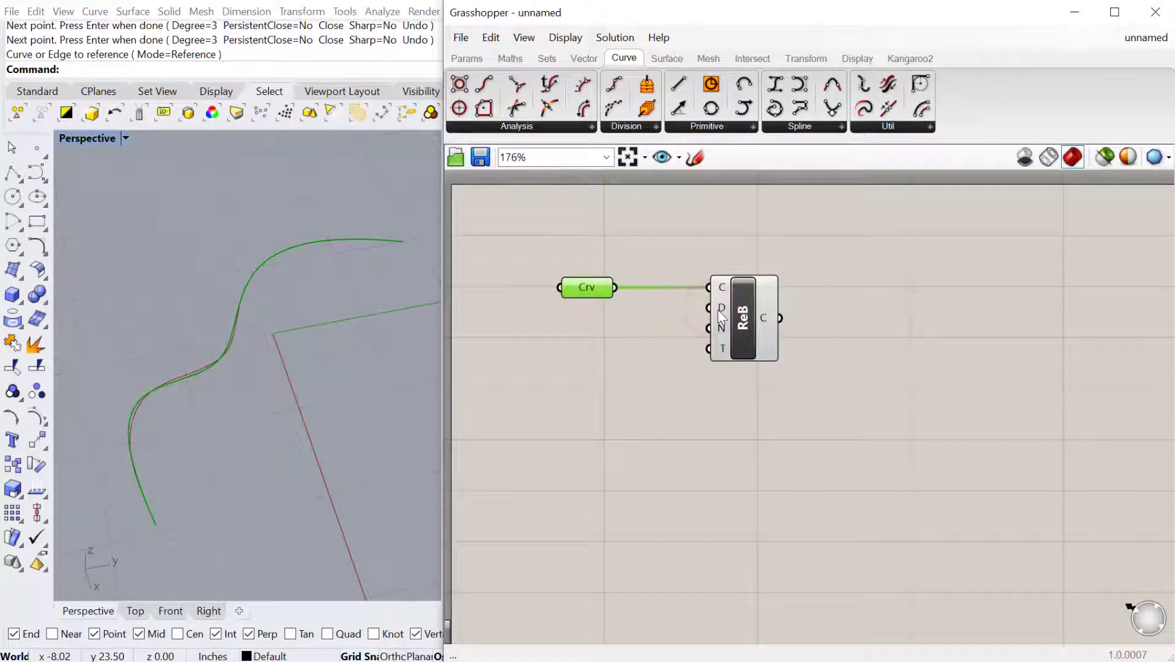
{"action": "mouse_move", "coordinate": [721, 317]}
Step: Add an integer number slider starting at 1, connect it to Rebuild Curve's Degree input, and tidy the component layout
{"action": "double_click", "coordinate": [544, 335]}
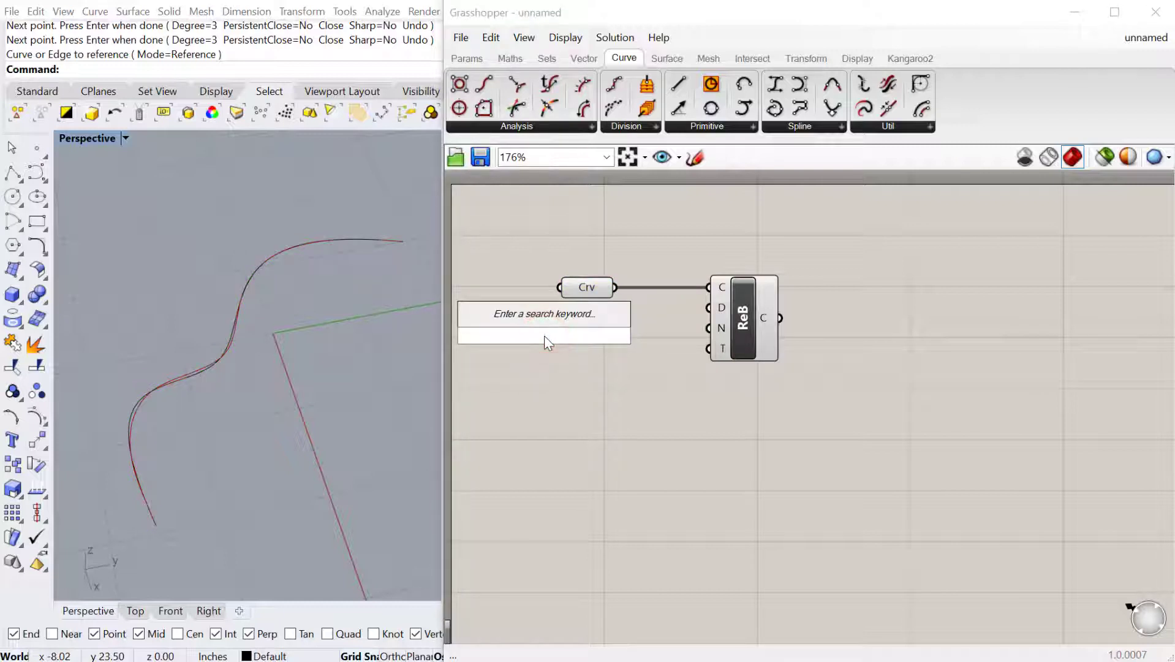
{"action": "type", "text": "slider"}
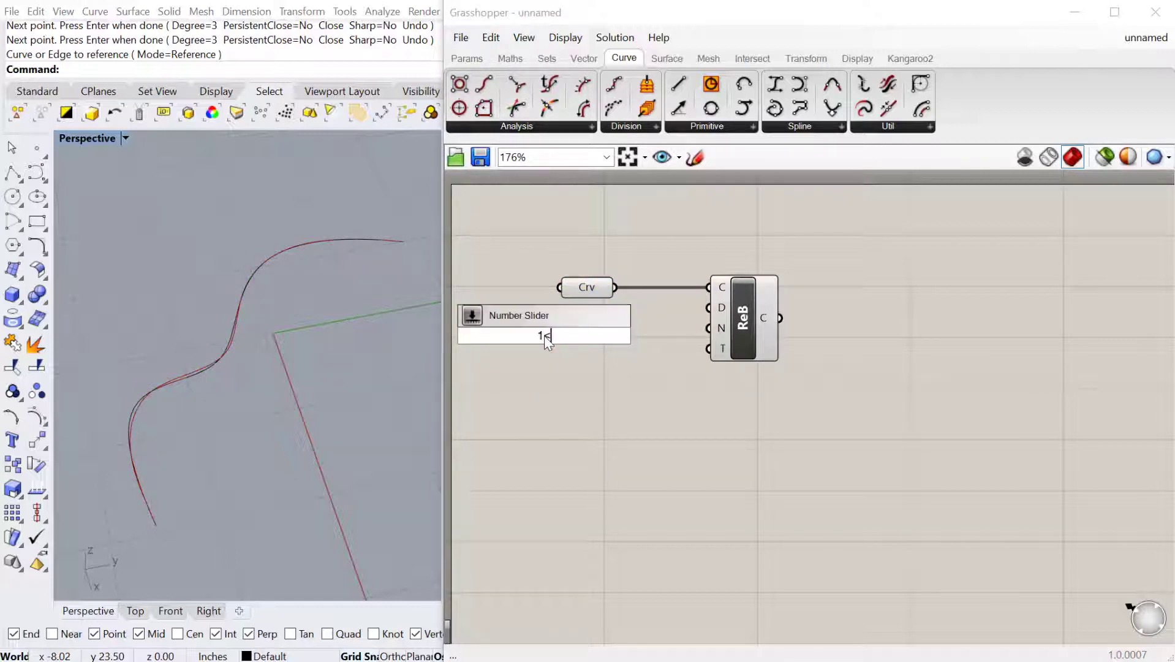
{"action": "key", "text": "Return"}
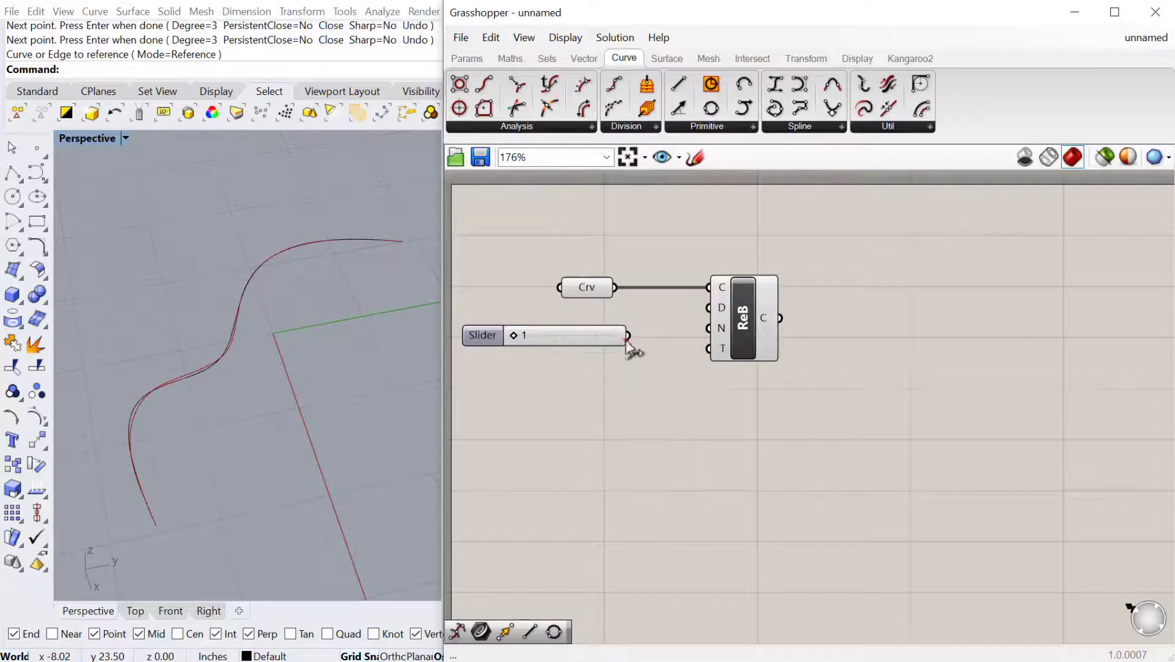
{"action": "left_click_drag", "start_coordinate": [628, 336], "coordinate": [709, 308]}
{"action": "left_click", "coordinate": [609, 334]}
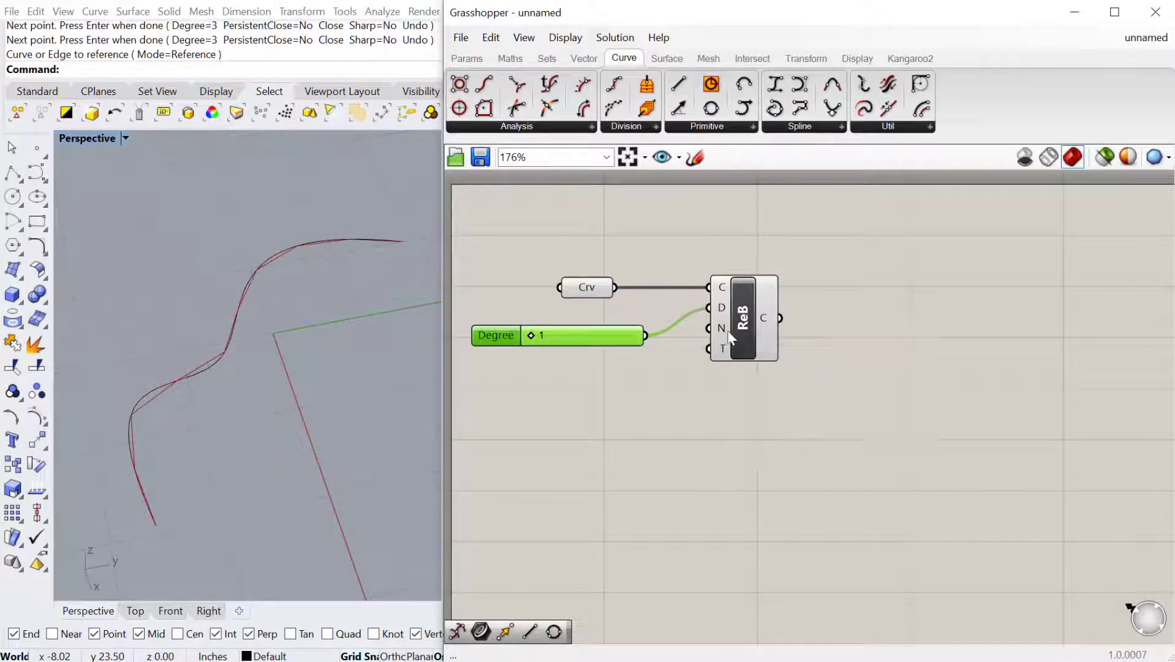
{"action": "left_click_drag", "start_coordinate": [735, 332], "coordinate": [754, 358]}
{"action": "left_click_drag", "start_coordinate": [618, 338], "coordinate": [620, 323]}
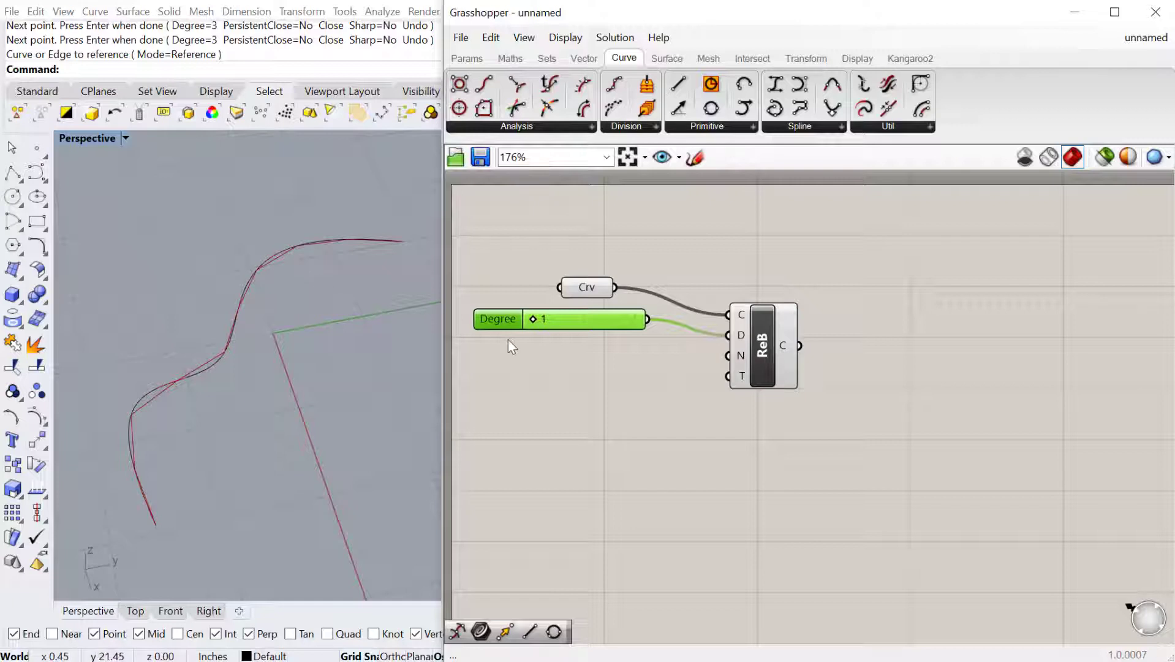
Step: Add a number slider ranging from 2 to 20, connect it to Rebuild Curve's Count input, and set it to 6
{"action": "double_click", "coordinate": [580, 420]}
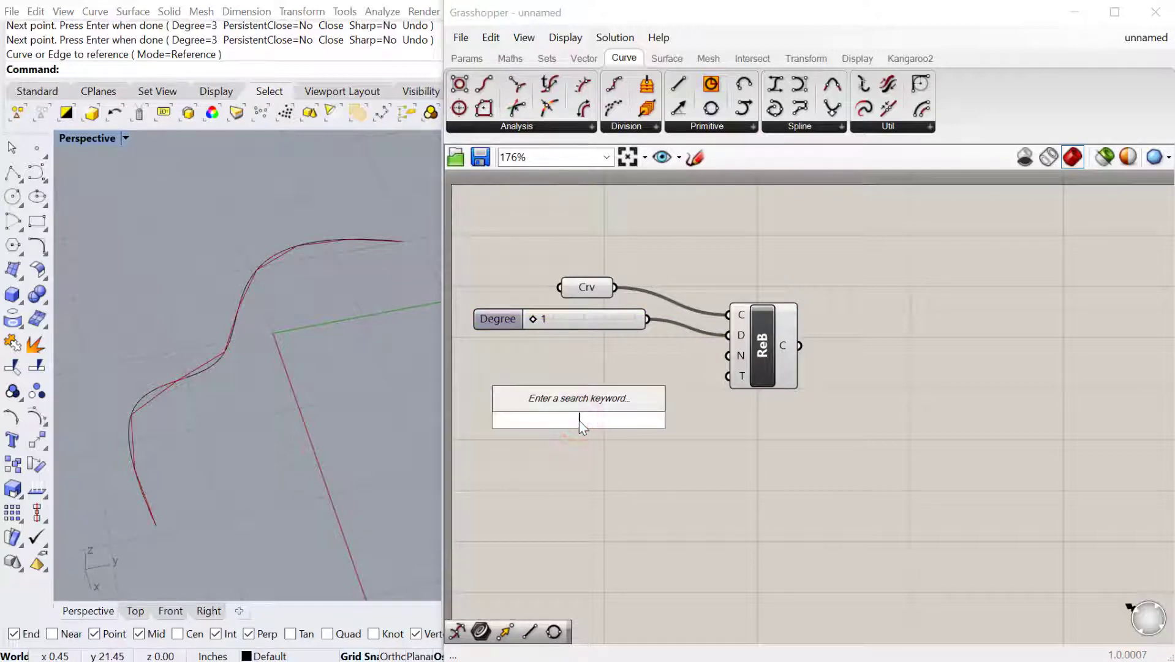
{"action": "type", "text": "2<20"}
{"action": "key", "text": "Return"}
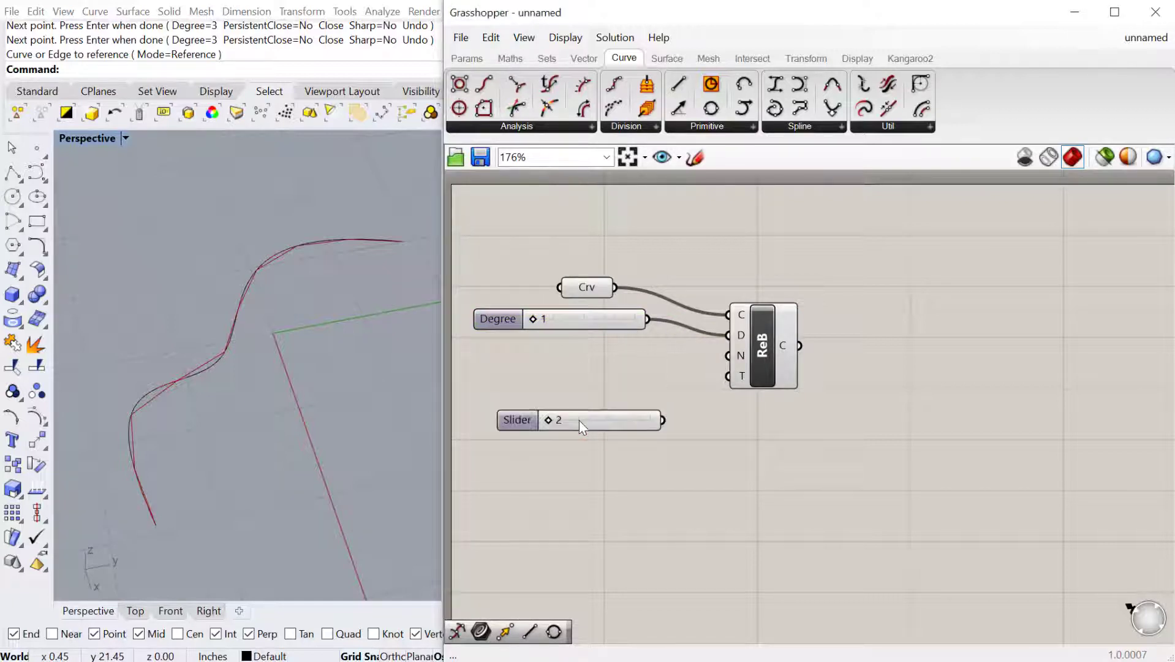
{"action": "left_click_drag", "start_coordinate": [664, 420], "coordinate": [728, 356]}
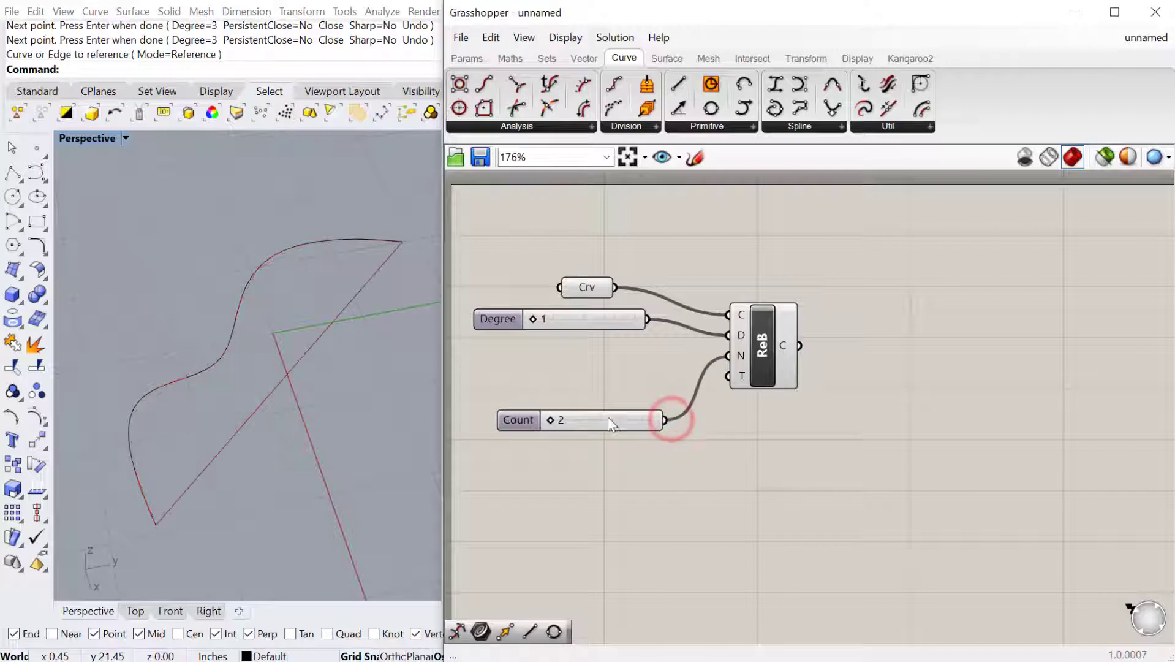
{"action": "left_click_drag", "start_coordinate": [610, 420], "coordinate": [578, 373]}
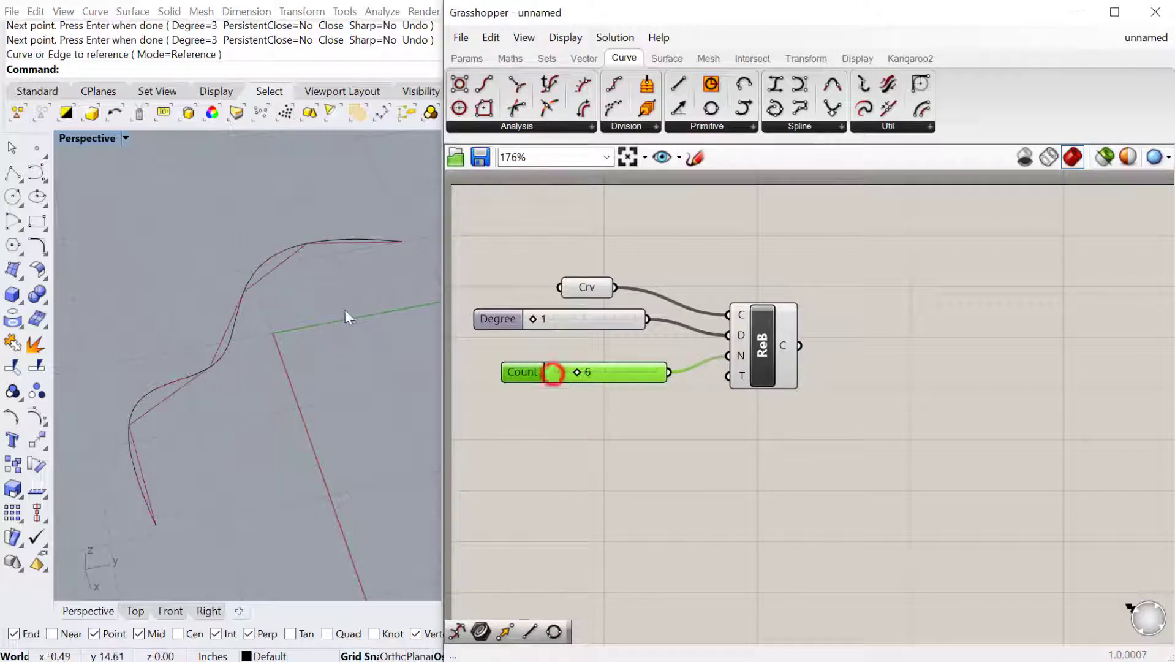
Step: Hide the original curve in Rhino and reposition the Curve parameter and the Degree slider on the Grasshopper canvas
{"action": "left_click_drag", "start_coordinate": [321, 391], "coordinate": [164, 266]}
{"action": "type", "text": "Hide"}
{"action": "key", "text": "Return"}
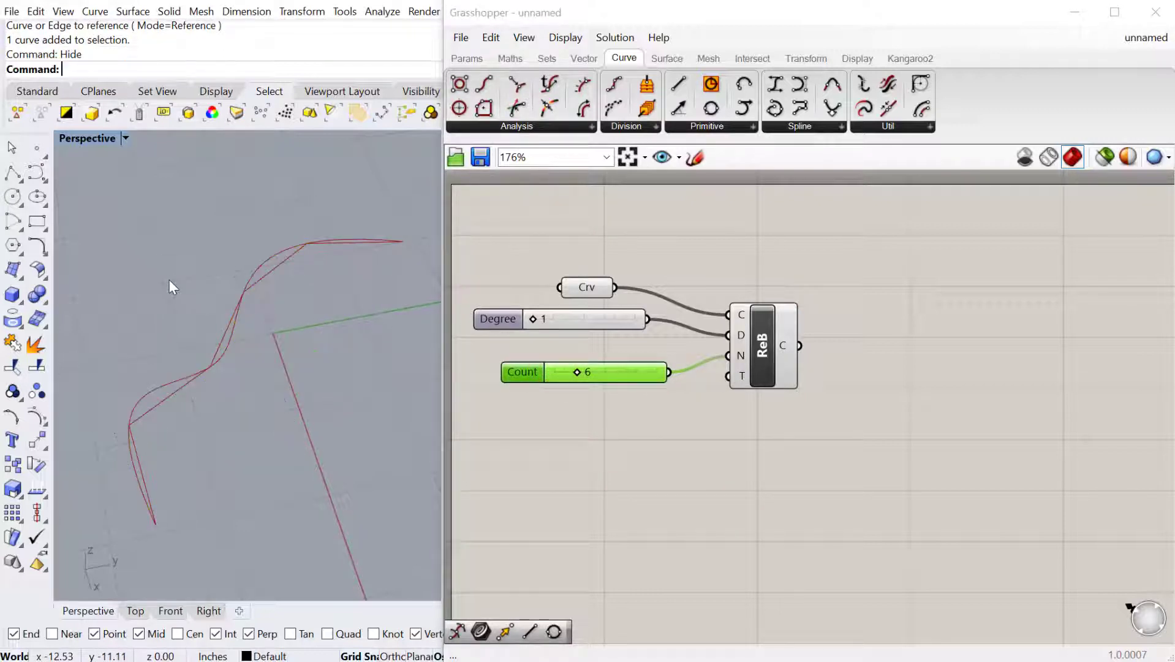
{"action": "left_click_drag", "start_coordinate": [590, 291], "coordinate": [595, 276]}
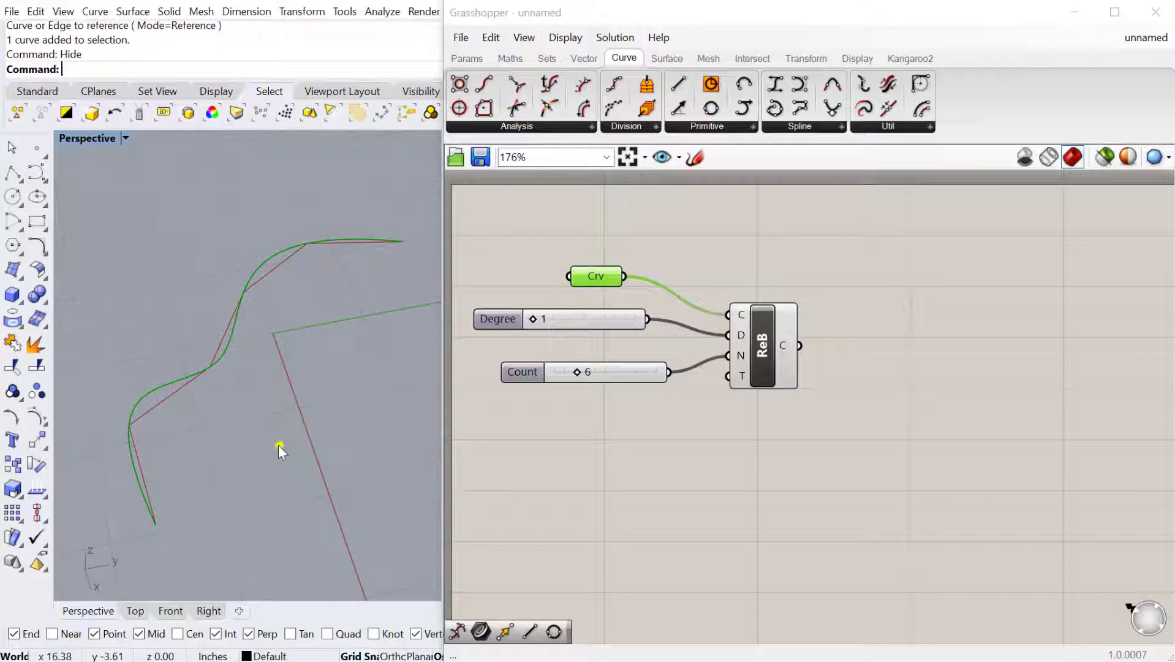
{"action": "right_click_drag", "start_coordinate": [278, 445], "coordinate": [273, 448]}
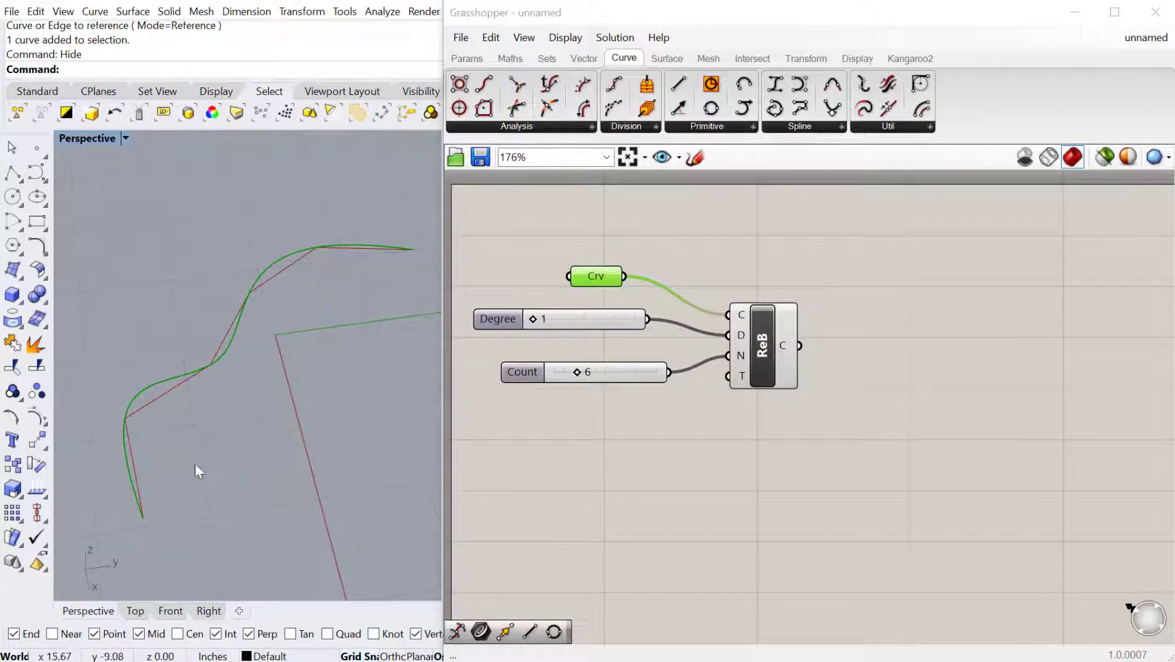
{"action": "left_click_drag", "start_coordinate": [525, 318], "coordinate": [543, 330]}
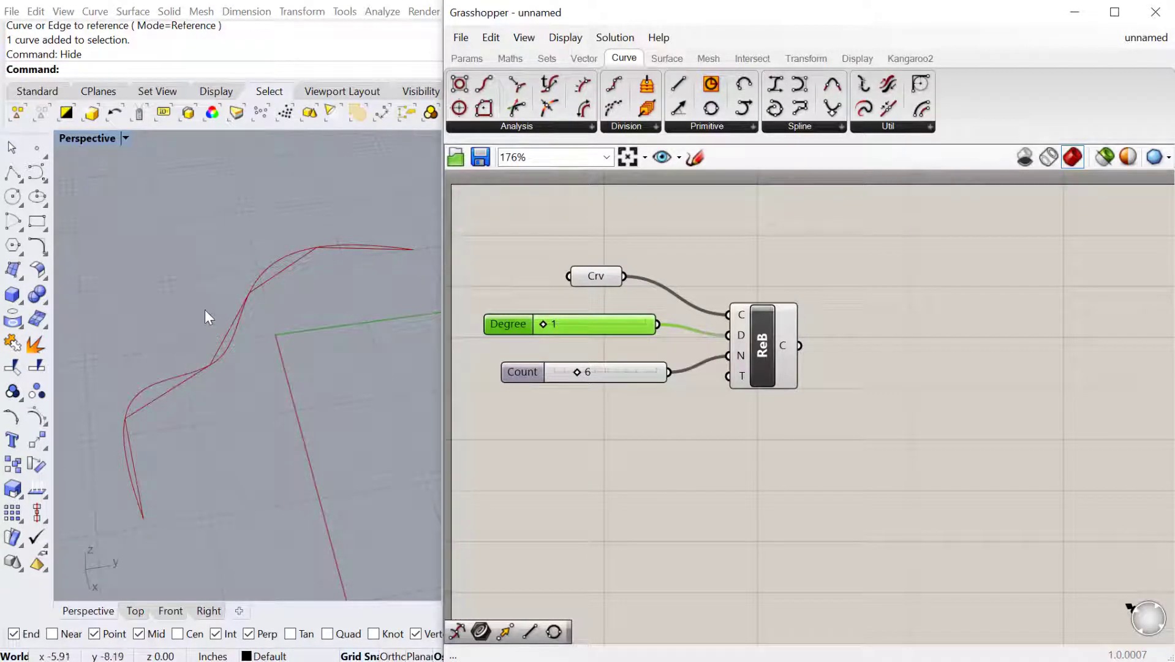
Step: Turn off the preview of the Curve parameter so only the rebuilt curve is displayed
{"action": "left_click", "coordinate": [597, 274]}
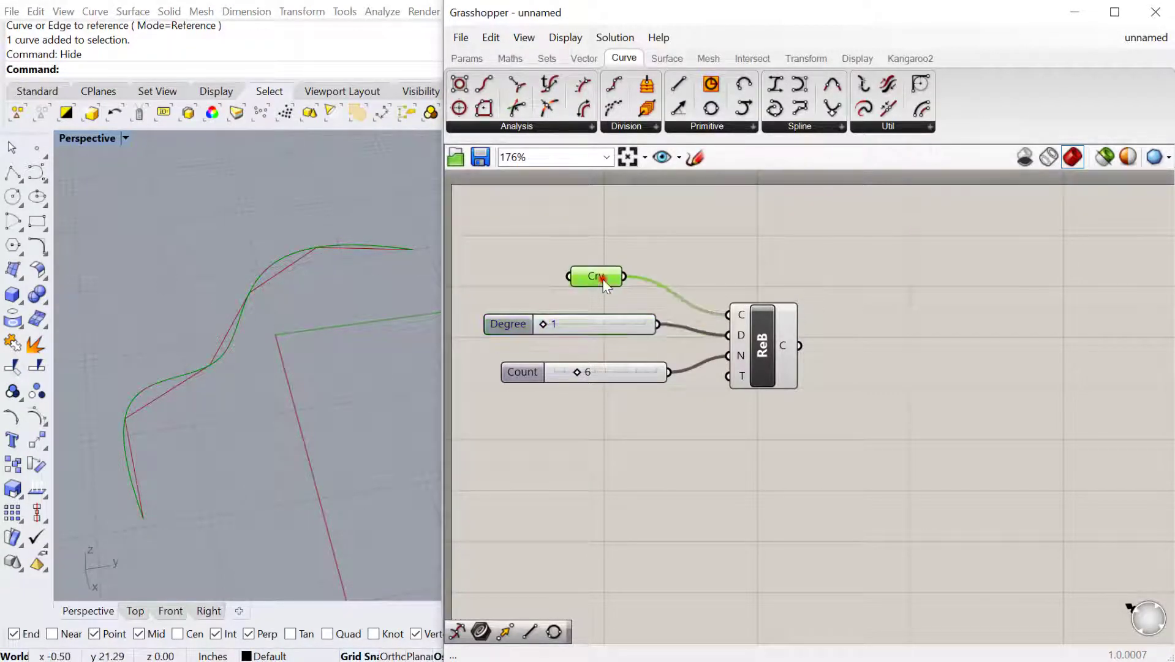
{"action": "right_click", "coordinate": [604, 242]}
{"action": "left_click", "coordinate": [629, 268]}
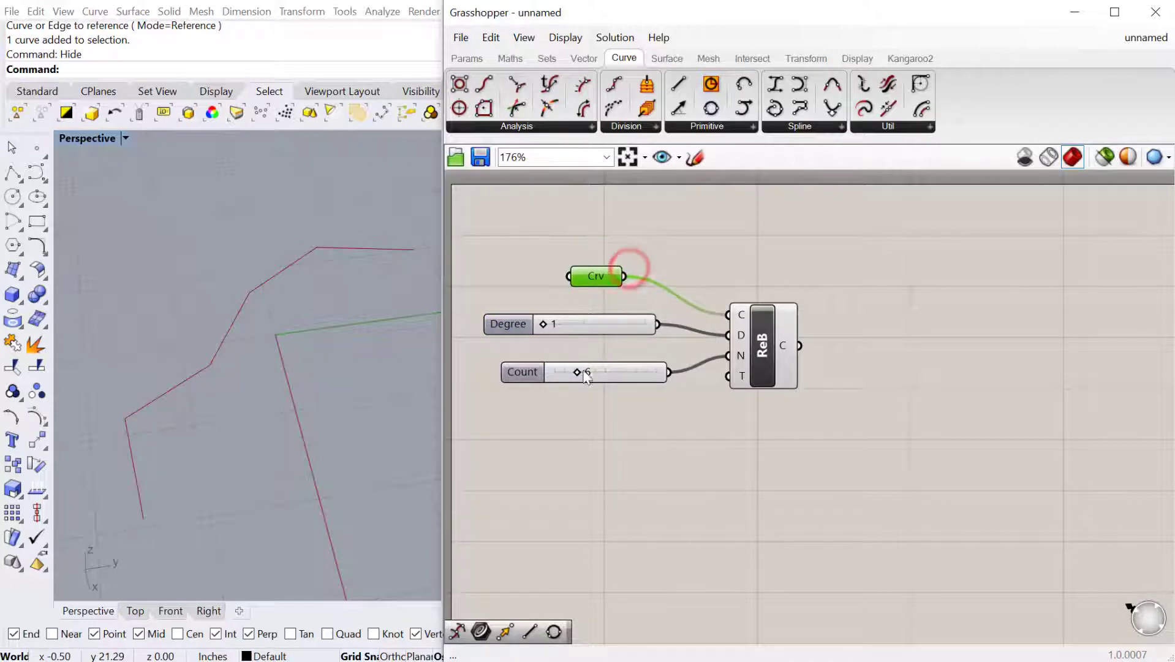
Step: Set the rebuild degree to 3 and try point counts of 12 and 9
{"action": "left_click_drag", "start_coordinate": [580, 371], "coordinate": [613, 390]}
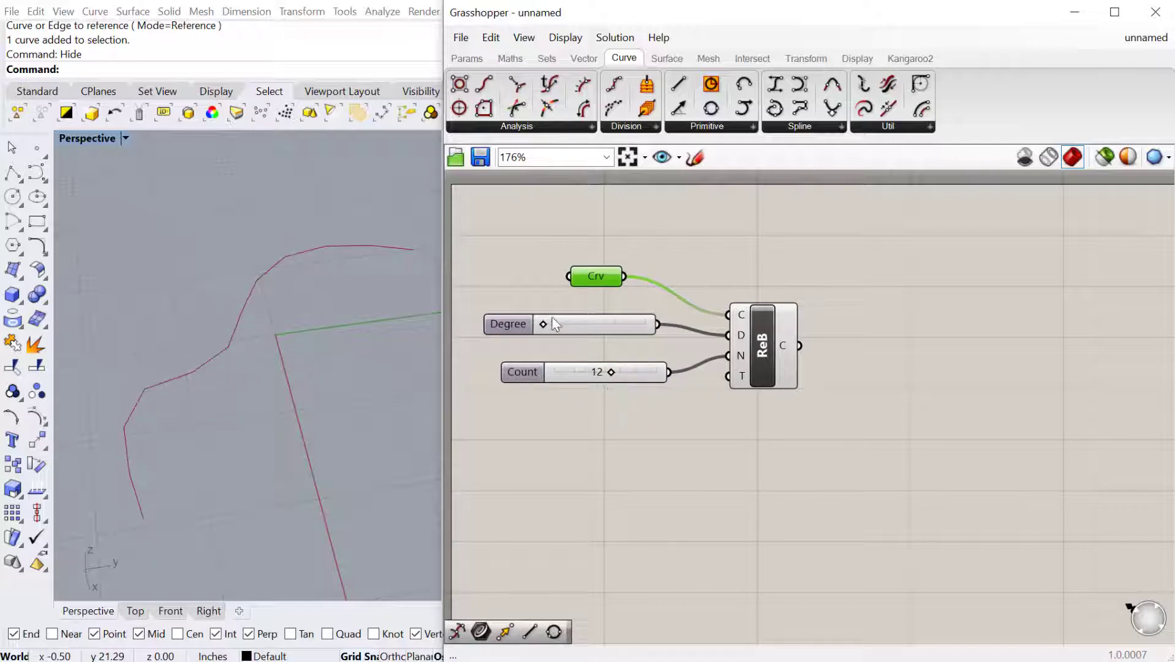
{"action": "left_click_drag", "start_coordinate": [544, 325], "coordinate": [627, 323]}
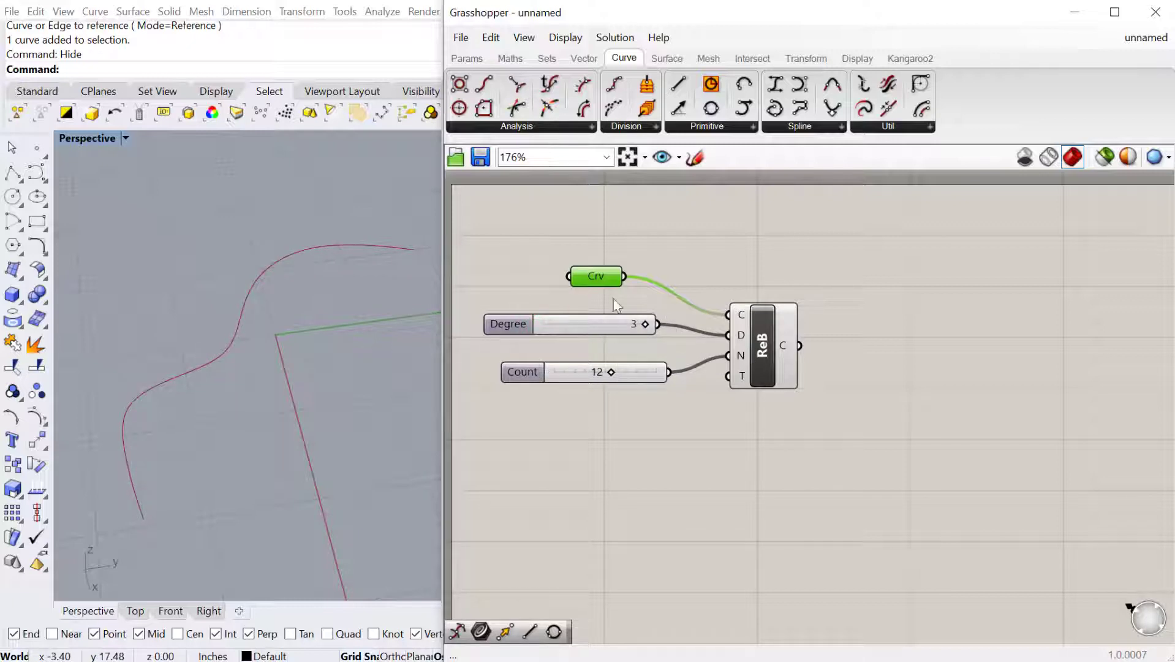
{"action": "left_click_drag", "start_coordinate": [608, 371], "coordinate": [595, 372]}
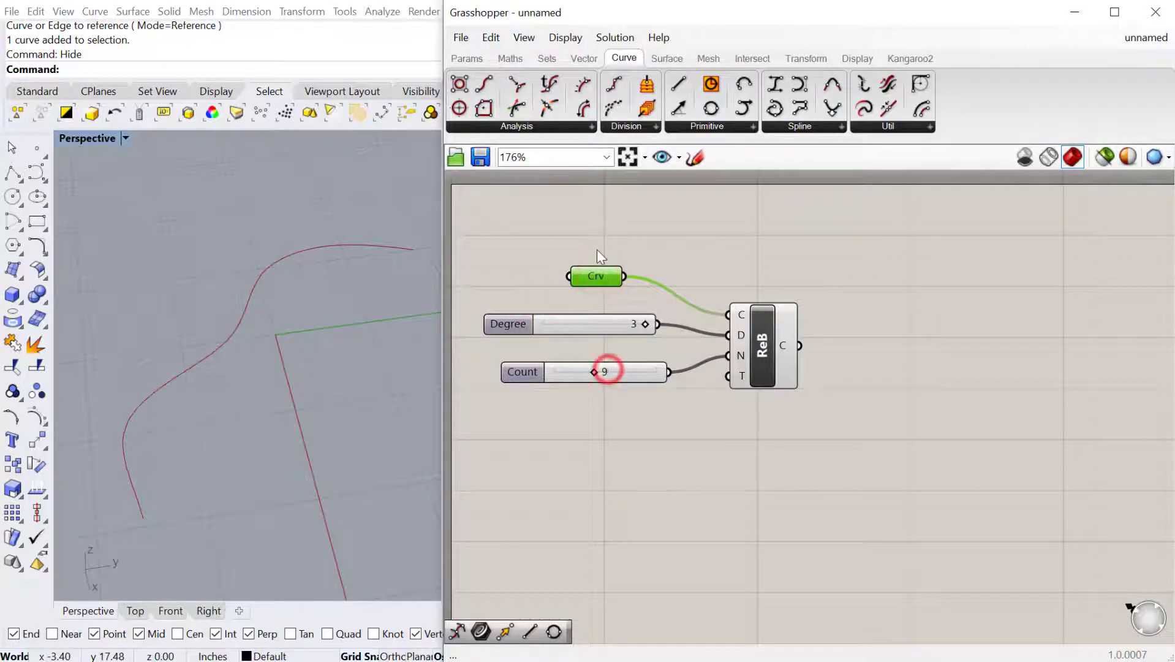
Step: Switch the Curve parameter's preview off and set the rebuild point count to 11
{"action": "left_click", "coordinate": [597, 274]}
{"action": "right_click", "coordinate": [608, 235]}
{"action": "left_click", "coordinate": [630, 260]}
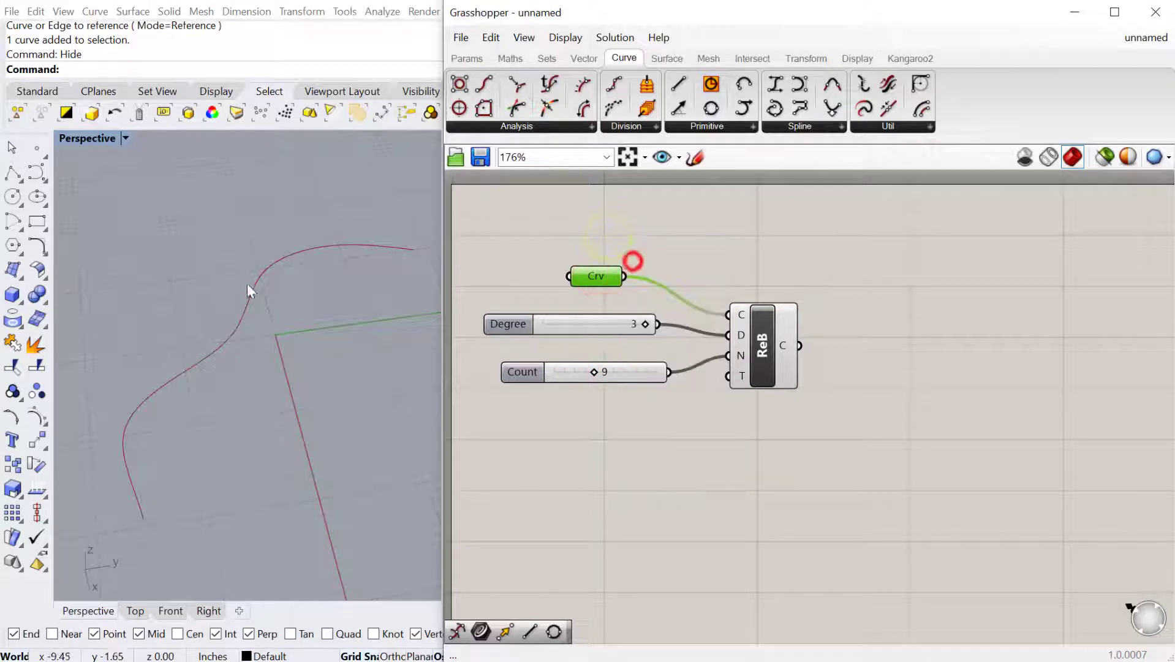
{"action": "mouse_move", "coordinate": [595, 375]}
{"action": "left_mouse_down"}
{"action": "mouse_move", "coordinate": [617, 380]}
{"action": "mouse_move", "coordinate": [605, 380]}
{"action": "left_mouse_up"}
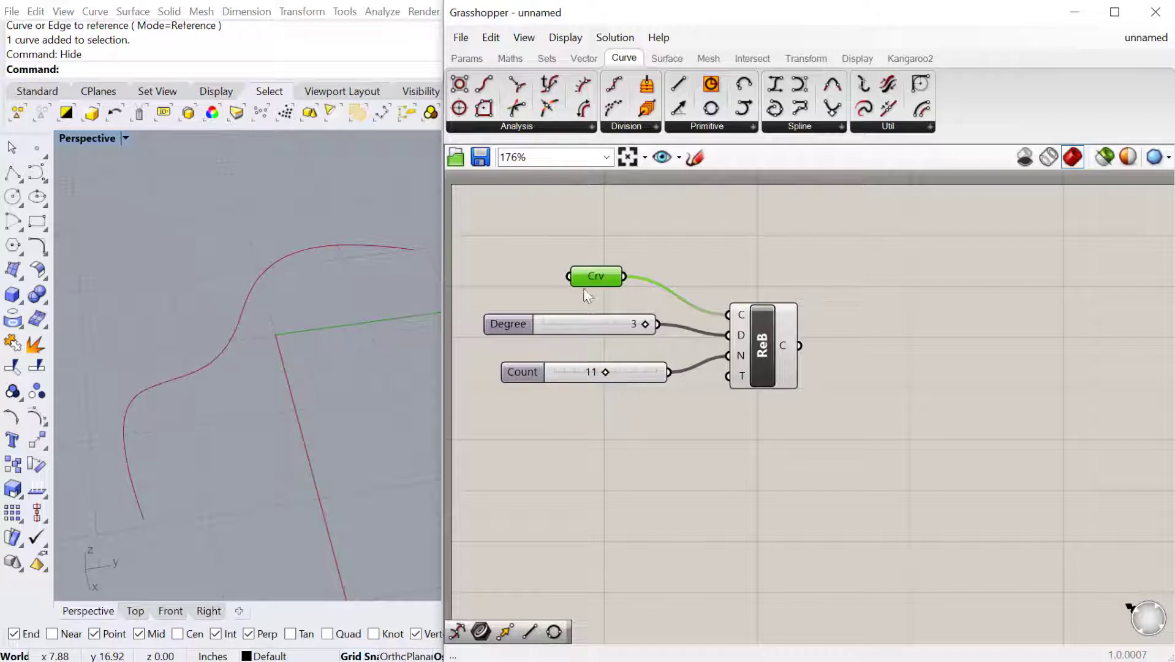
Step: Shift the Curve parameter slightly and turn its preview on to compare the original curve with the rebuilt one
{"action": "left_click_drag", "start_coordinate": [588, 278], "coordinate": [576, 280]}
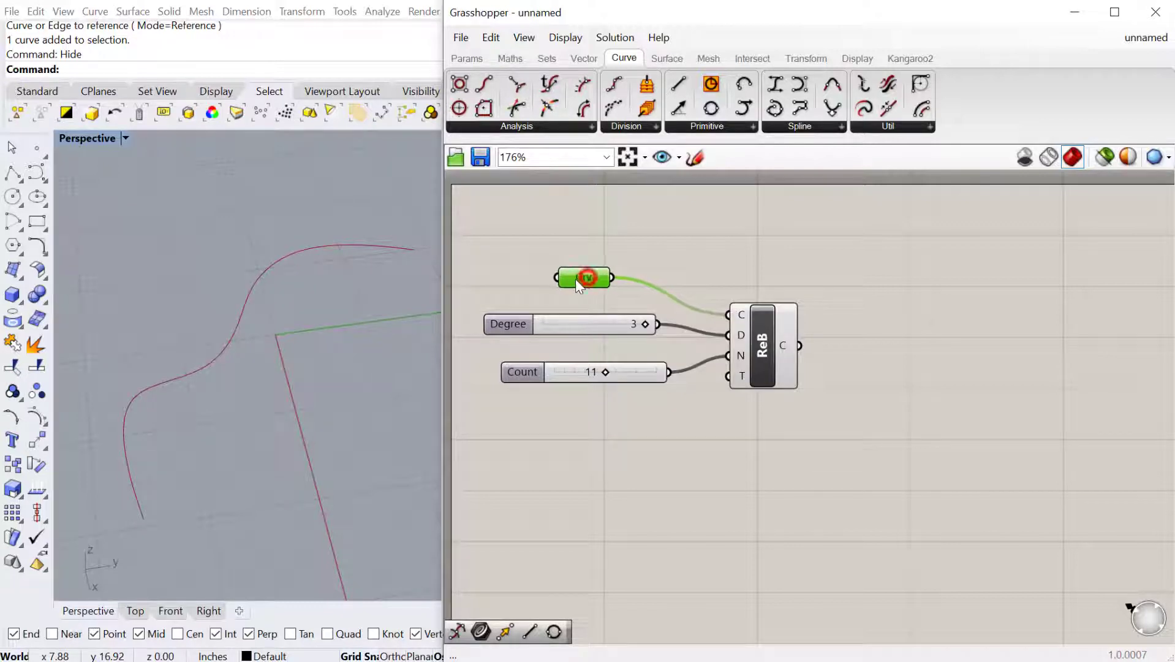
{"action": "right_click", "coordinate": [585, 249]}
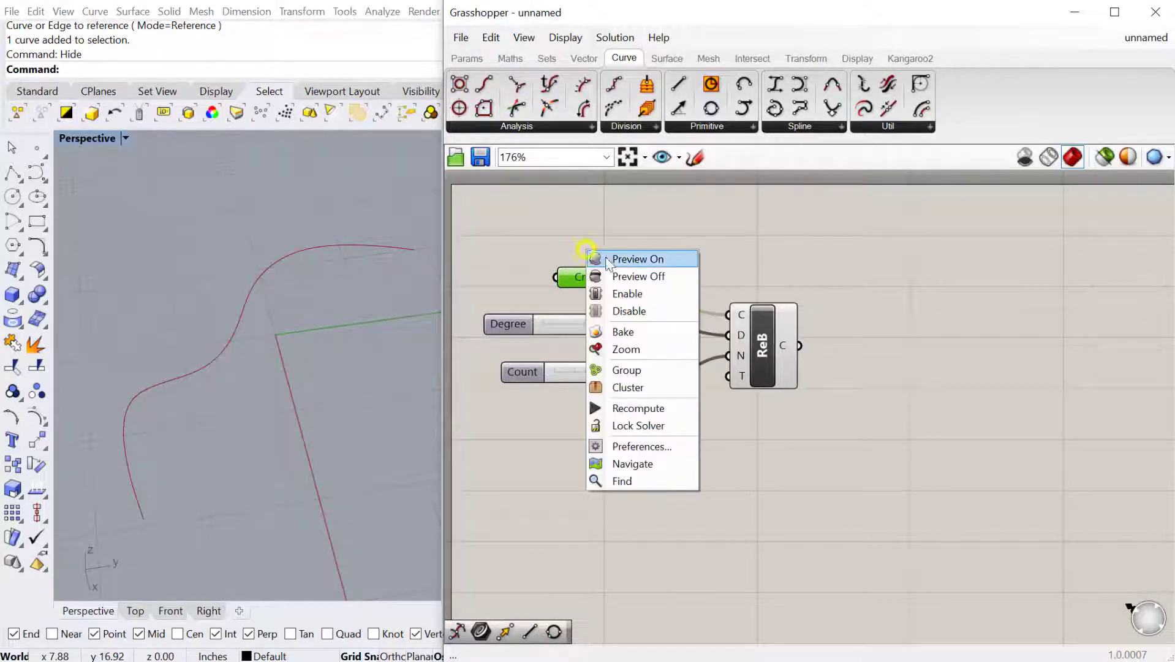
{"action": "left_click", "coordinate": [625, 258]}
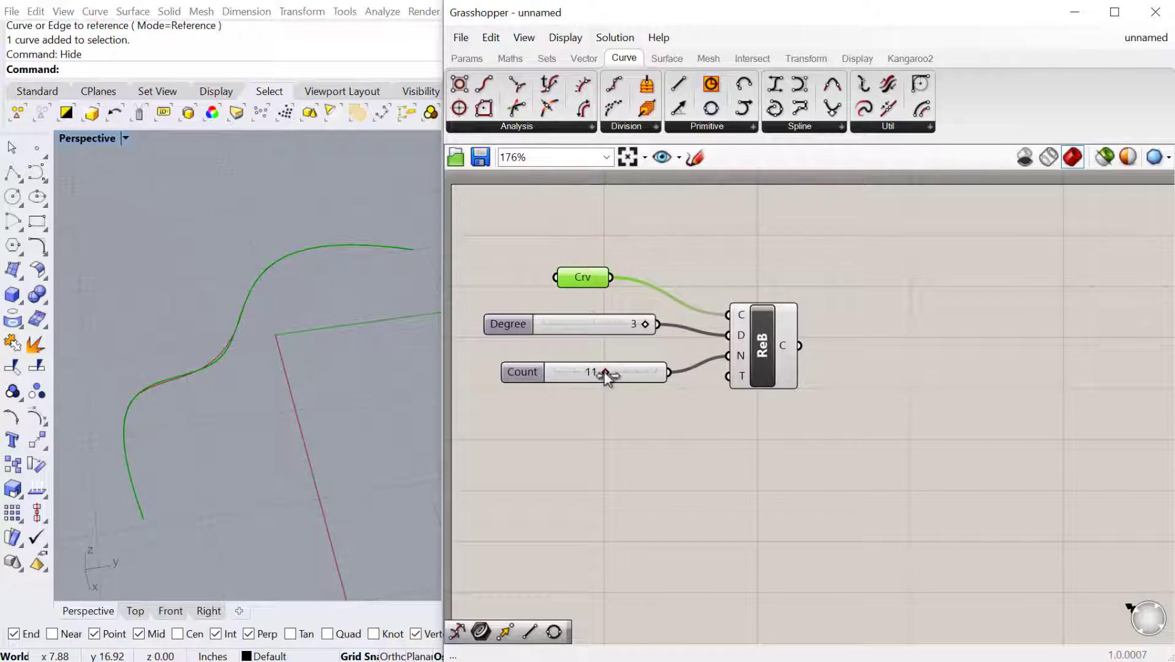
Step: Set the rebuild point count to 9 and the degree to 1, and turn off the Curve parameter's preview
{"action": "mouse_move", "coordinate": [604, 371]}
{"action": "left_mouse_down"}
{"action": "mouse_move", "coordinate": [579, 377]}
{"action": "mouse_move", "coordinate": [625, 380]}
{"action": "mouse_move", "coordinate": [597, 382]}
{"action": "left_mouse_up"}
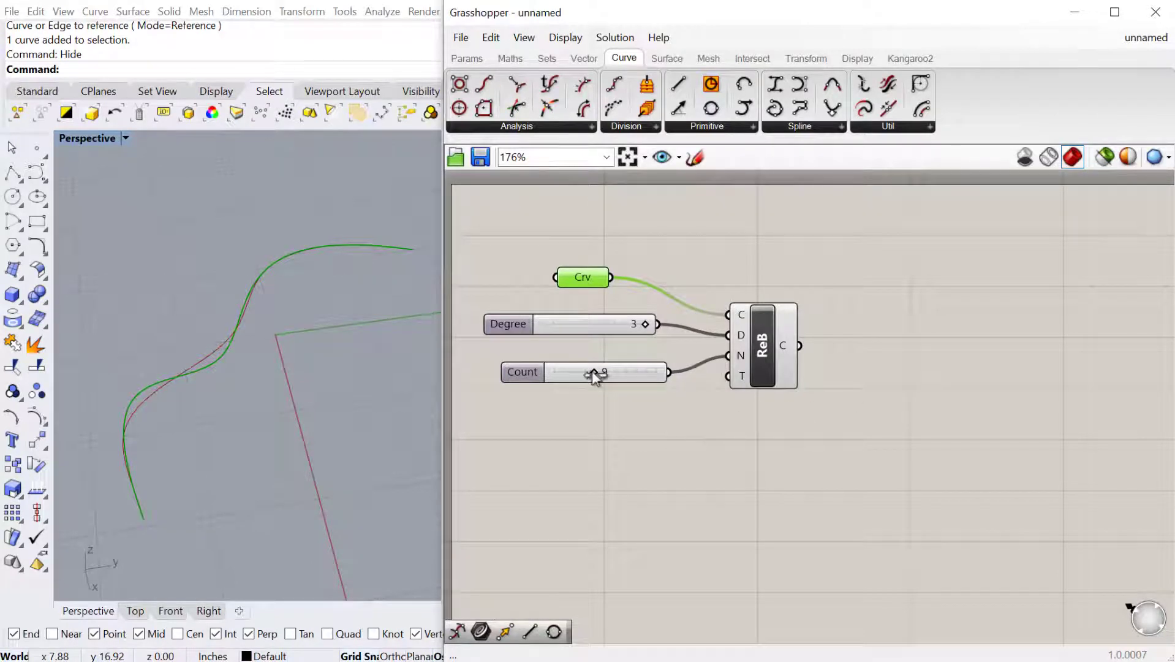
{"action": "left_click_drag", "start_coordinate": [645, 325], "coordinate": [544, 324]}
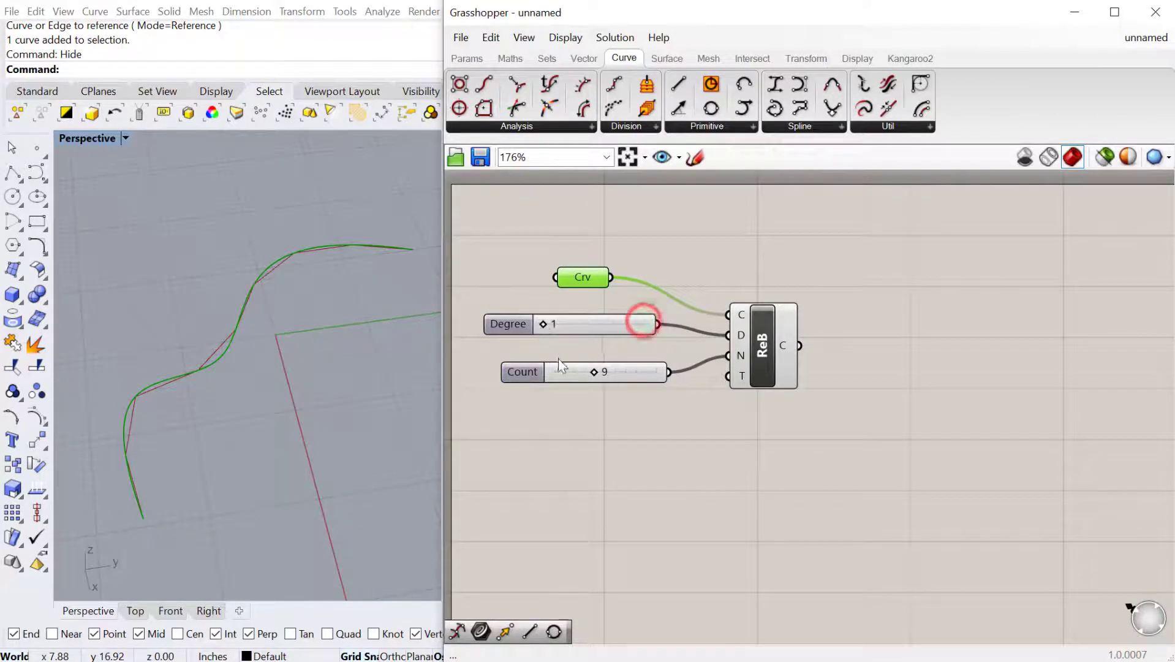
{"action": "right_click", "coordinate": [587, 225]}
{"action": "left_click", "coordinate": [622, 248]}
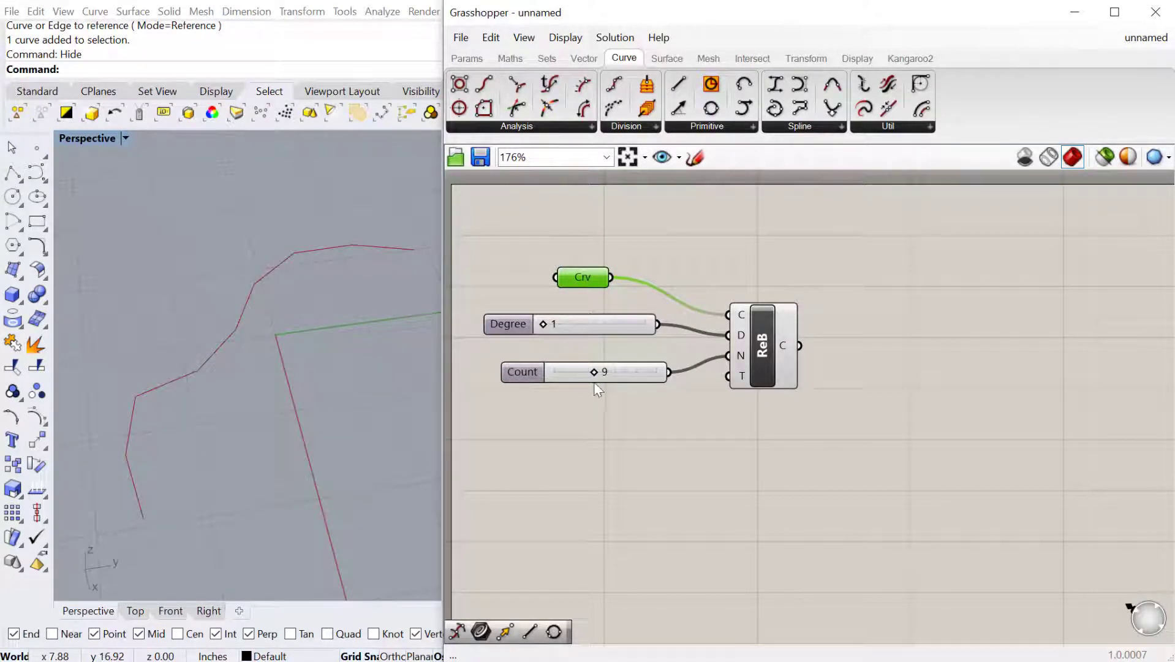
Step: Reduce the rebuild point count to 5 and view the resulting polyline from other angles
{"action": "left_click_drag", "start_coordinate": [590, 369], "coordinate": [565, 370]}
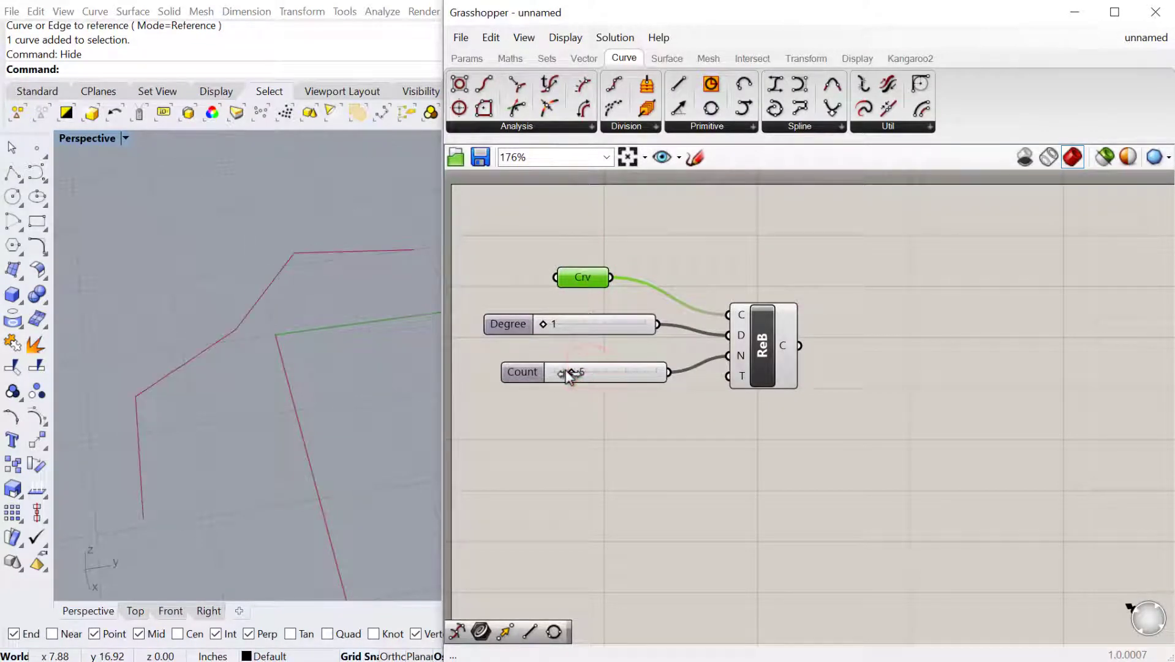
{"action": "right_click_drag", "start_coordinate": [265, 405], "coordinate": [161, 436]}
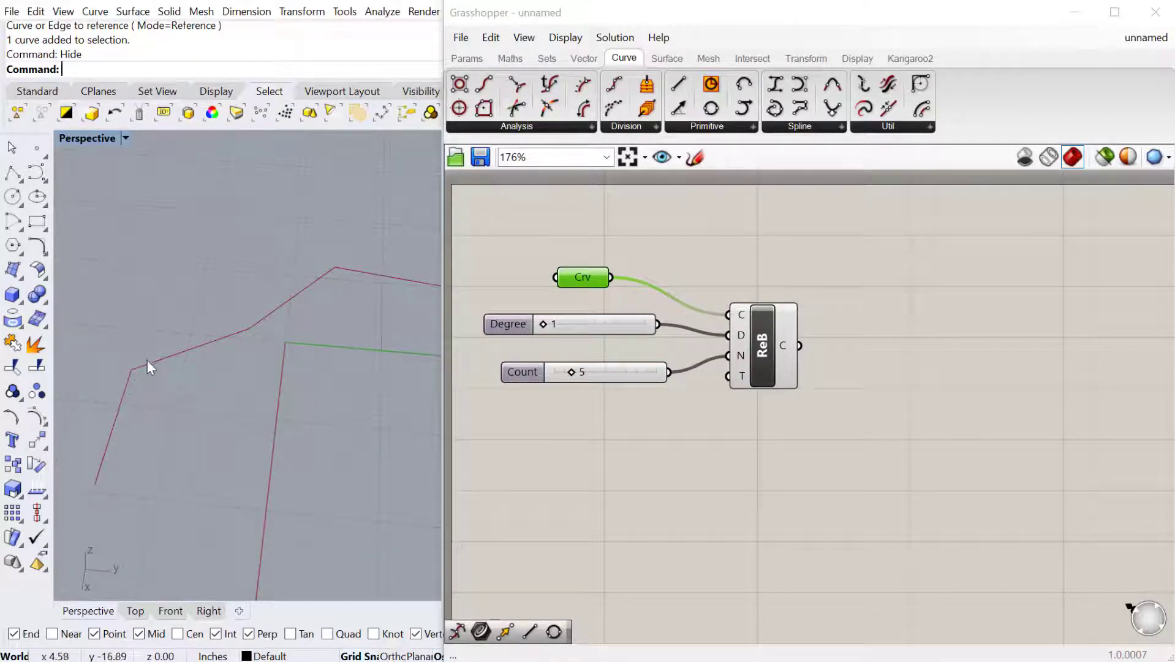
{"action": "right_click_drag", "start_coordinate": [147, 368], "coordinate": [344, 375]}
{"action": "double_click", "coordinate": [891, 378]}
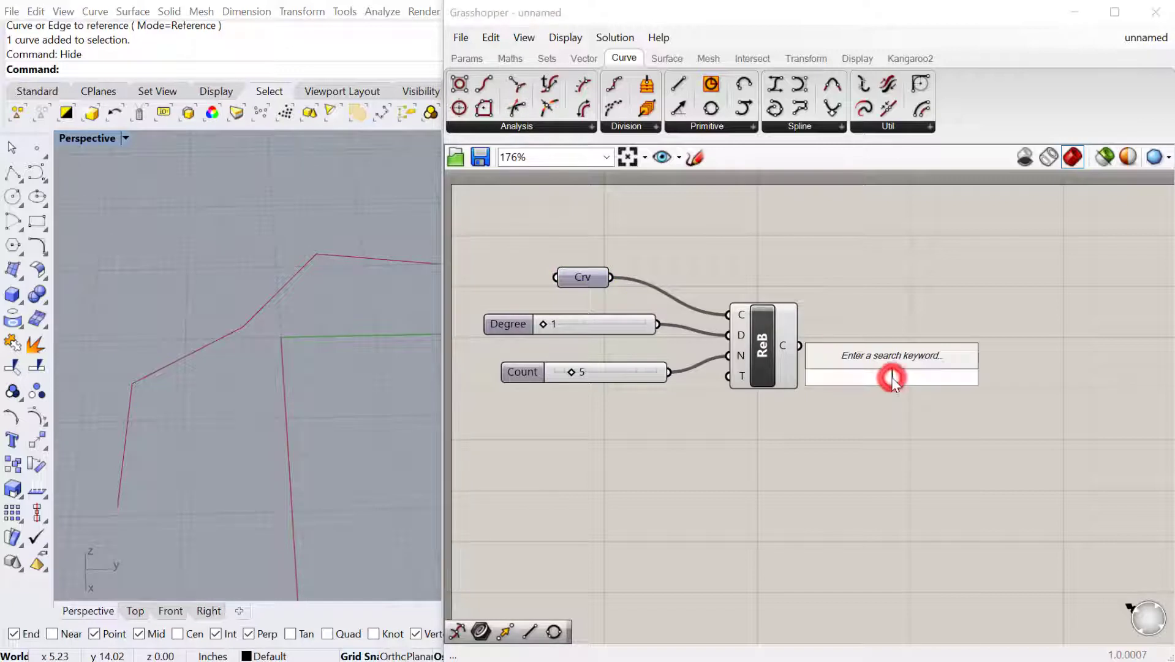
{"action": "type", "text": "fille"}
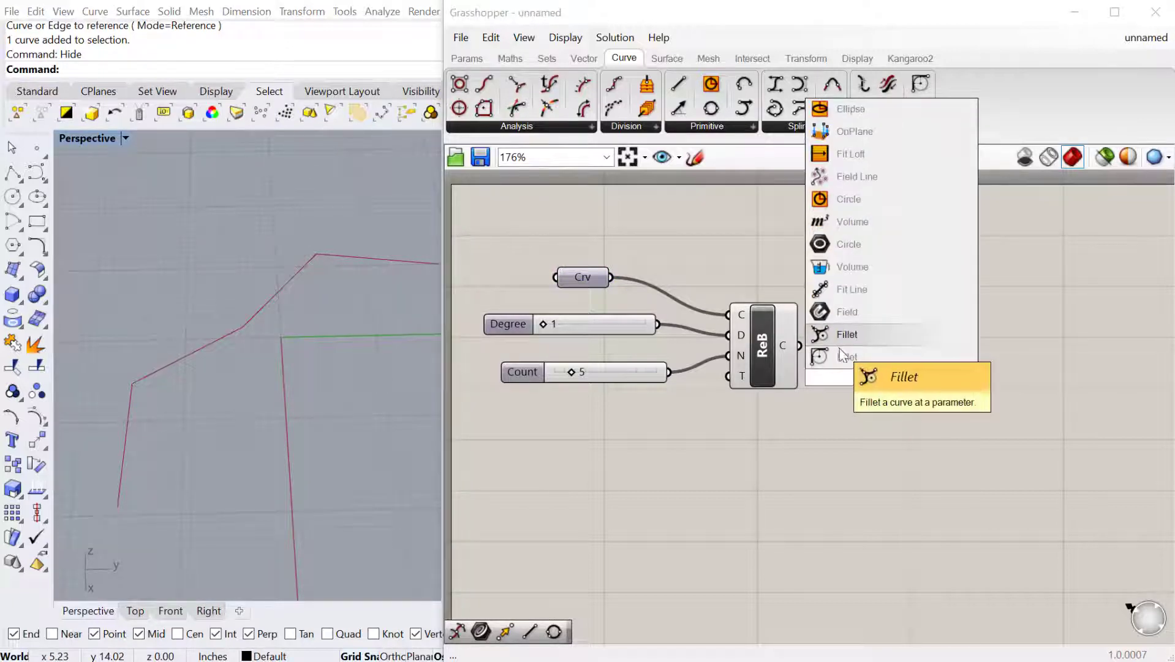
{"action": "left_click", "coordinate": [829, 451]}
Step: Add a Fillet component with curve and radius inputs, and connect the rebuilt curve to its curve input
{"action": "left_click", "coordinate": [896, 127]}
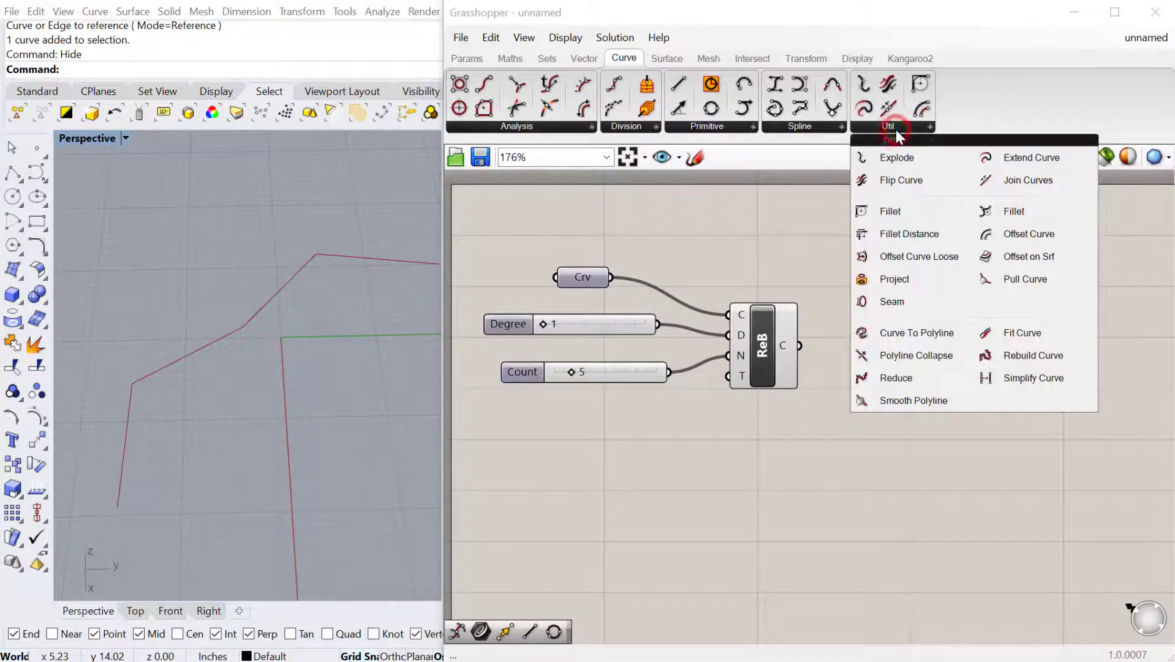
{"action": "left_click", "coordinate": [892, 213]}
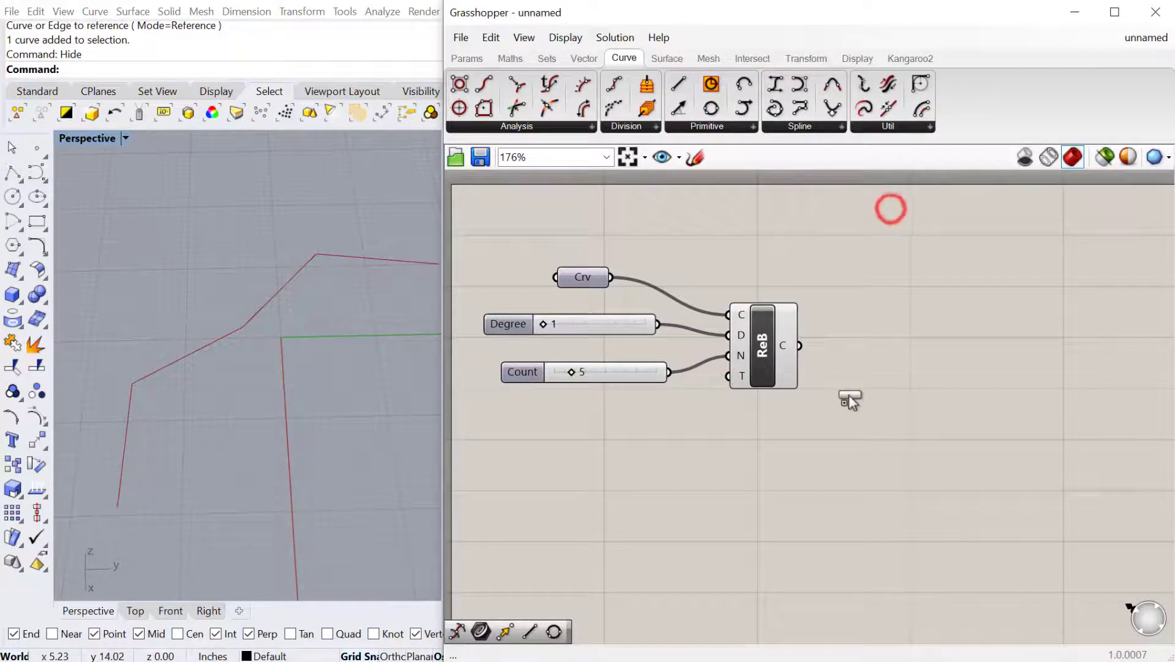
{"action": "left_click", "coordinate": [848, 394]}
{"action": "left_click_drag", "start_coordinate": [801, 345], "coordinate": [917, 383]}
Step: Create a number slider ranging from 1 to 20 with decimals and connect it to the Fillet component's radius input
{"action": "double_click", "coordinate": [748, 446]}
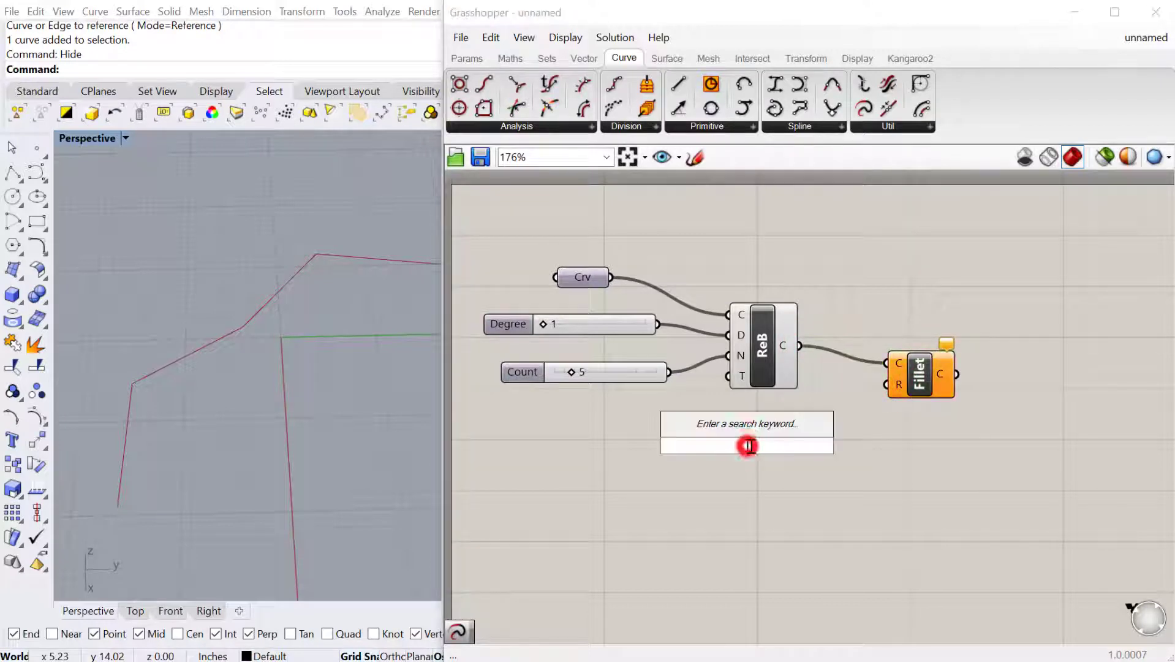
{"action": "type", "text": "1<"}
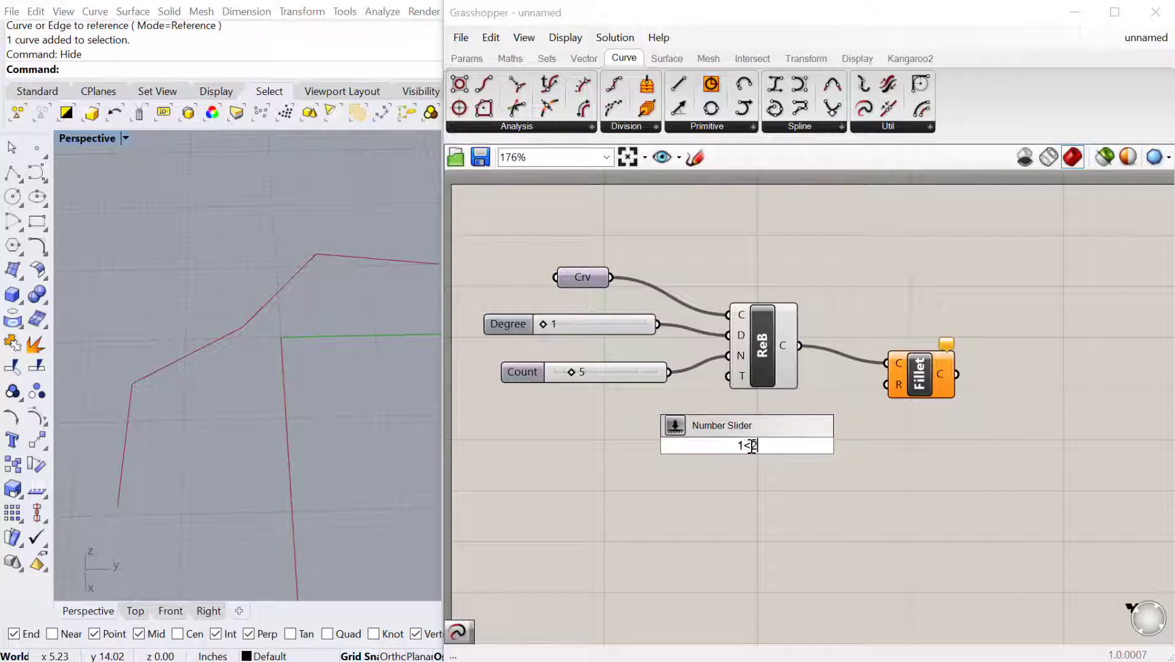
{"action": "type", "text": "20.0"}
{"action": "key", "text": "Return"}
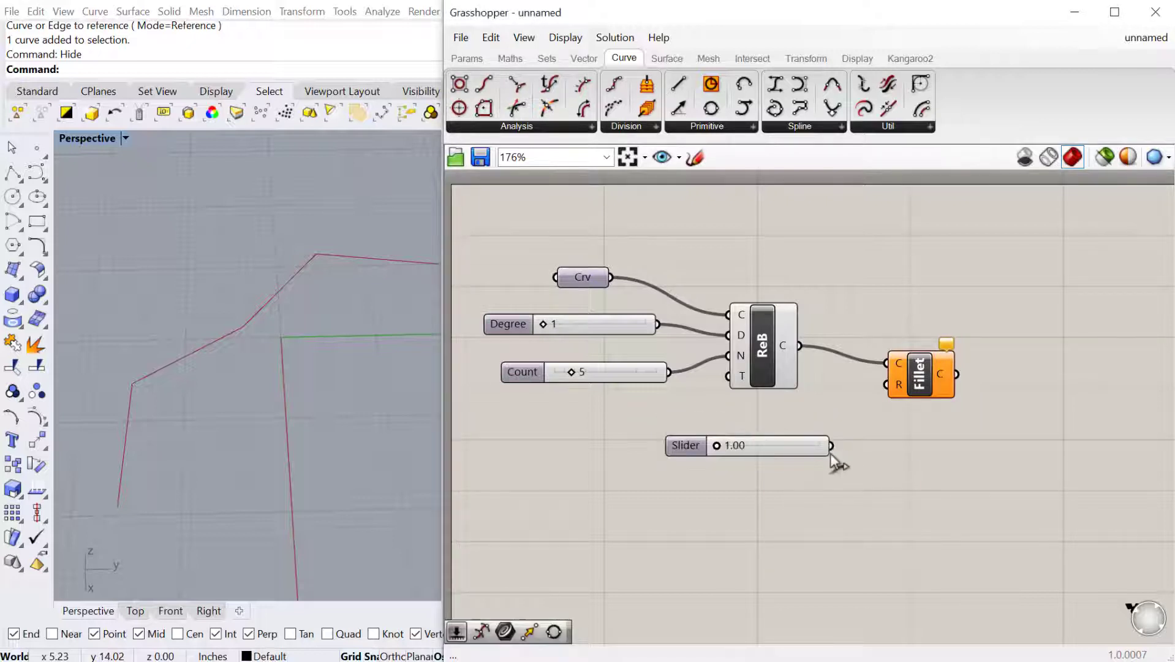
{"action": "left_click_drag", "start_coordinate": [893, 396], "coordinate": [889, 386]}
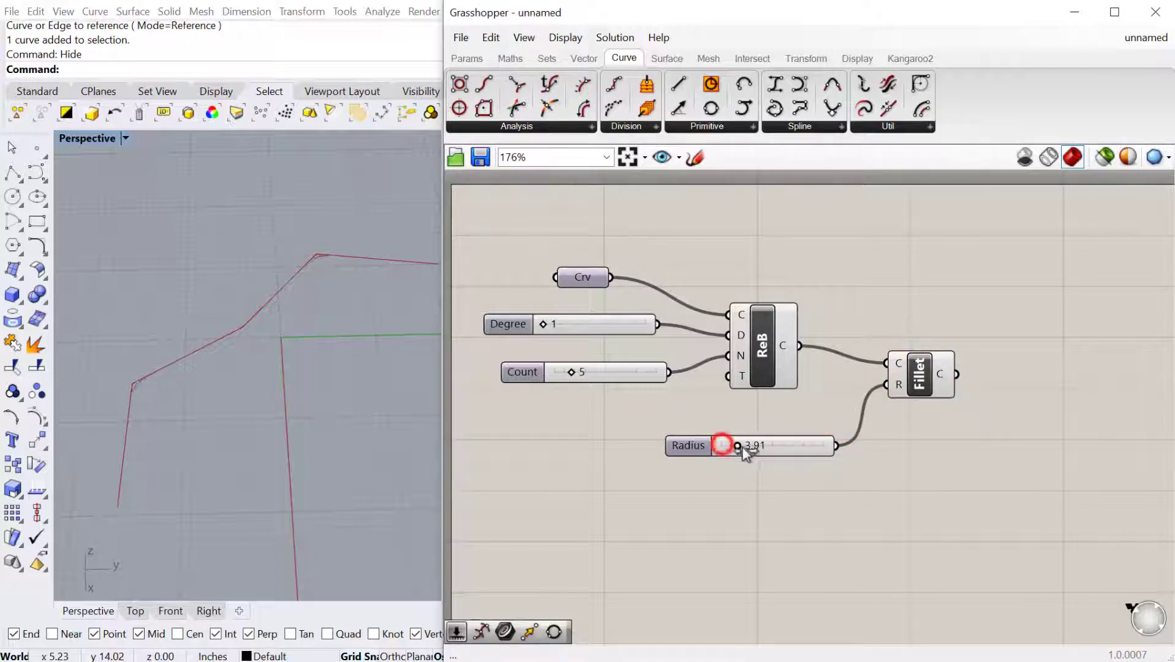
Step: Try a fillet radius of 6.17, and set the rebuild point count to 4 and the radius to 15.86
{"action": "left_click_drag", "start_coordinate": [742, 446], "coordinate": [754, 446]}
{"action": "right_click_drag", "start_coordinate": [140, 443], "coordinate": [142, 384]}
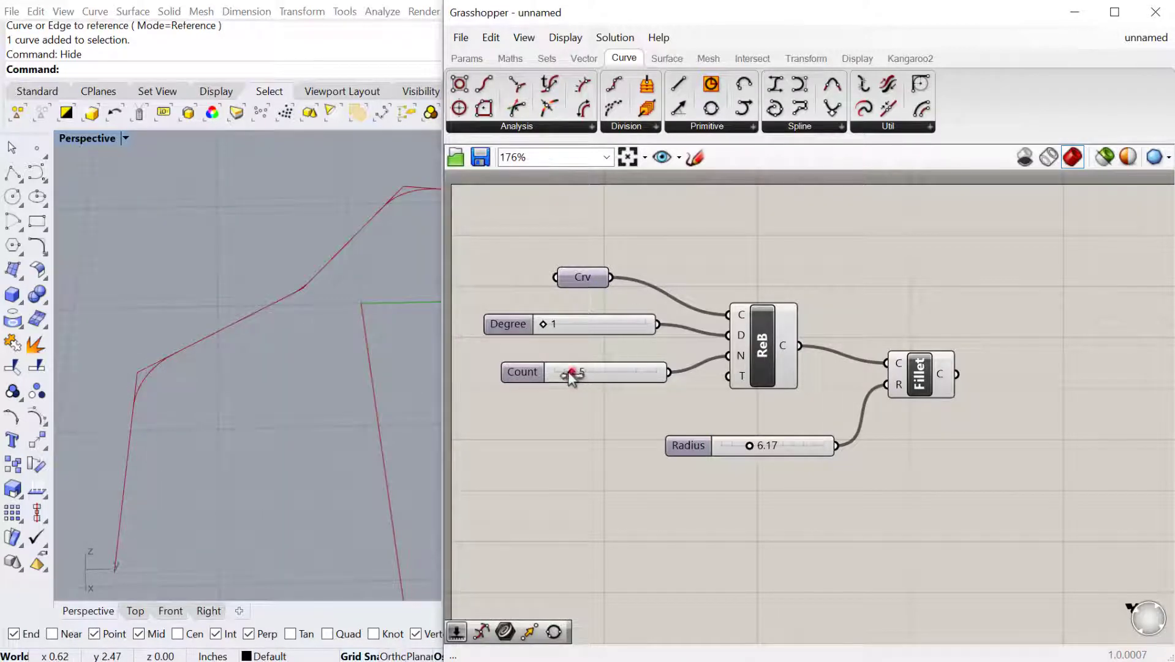
{"action": "left_click_drag", "start_coordinate": [572, 372], "coordinate": [566, 372]}
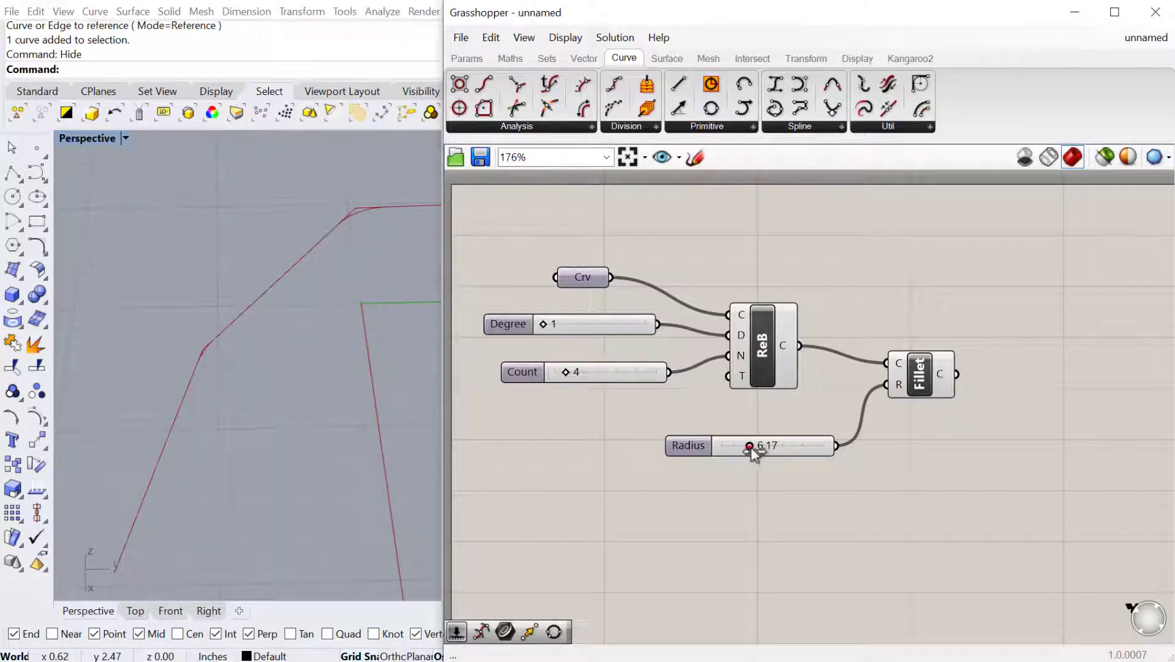
{"action": "left_click_drag", "start_coordinate": [750, 446], "coordinate": [801, 446]}
{"action": "right_click_drag", "start_coordinate": [252, 330], "coordinate": [209, 367]}
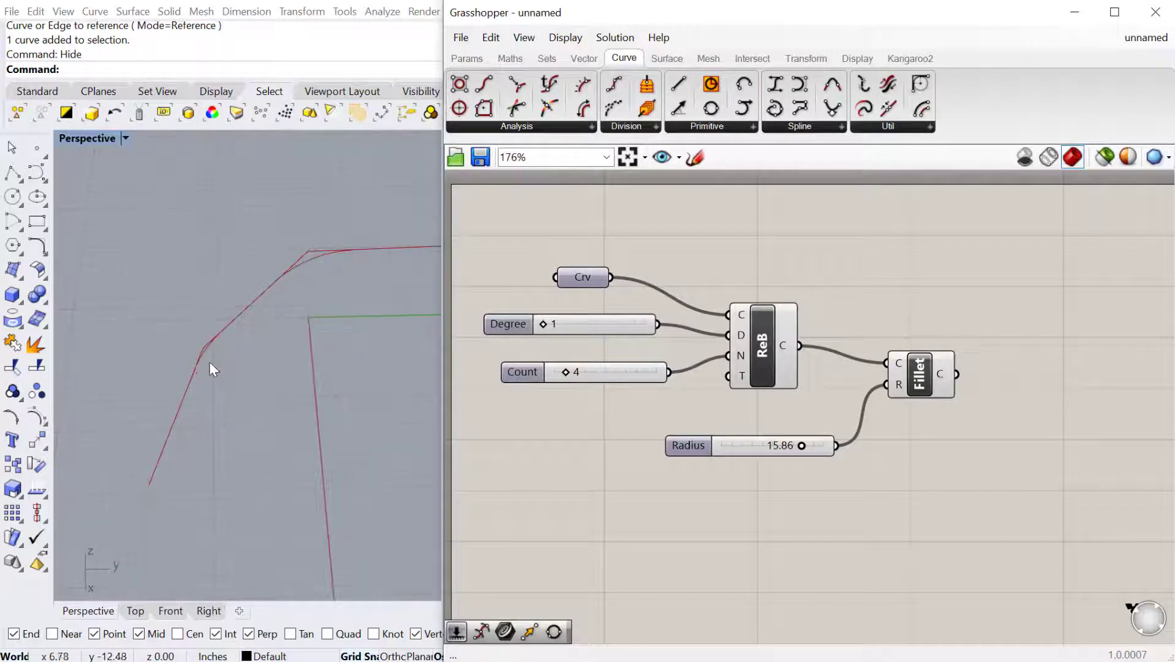
Step: Turn off the Rebuild Curve component's preview and inspect the filleted curve on its own
{"action": "left_click", "coordinate": [763, 345]}
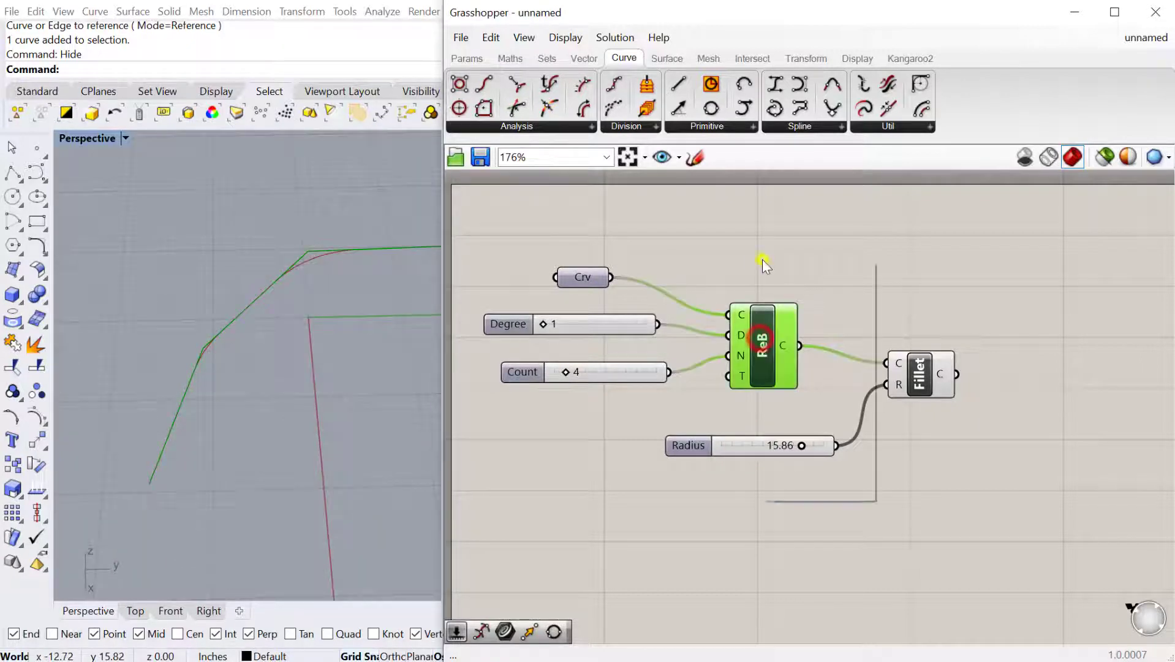
{"action": "right_click", "coordinate": [763, 260]}
{"action": "left_click", "coordinate": [784, 284]}
{"action": "right_click_drag", "start_coordinate": [213, 359], "coordinate": [199, 348]}
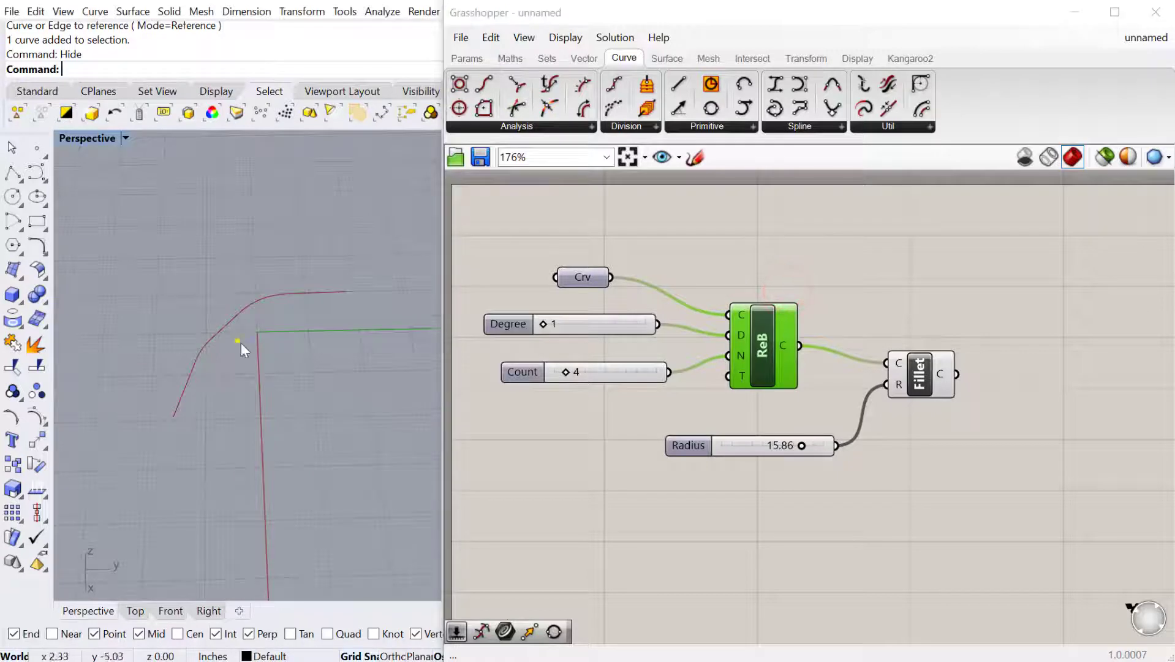
{"action": "scroll", "coordinate": [240, 337], "scroll_direction": "up", "scroll_amount": 4}
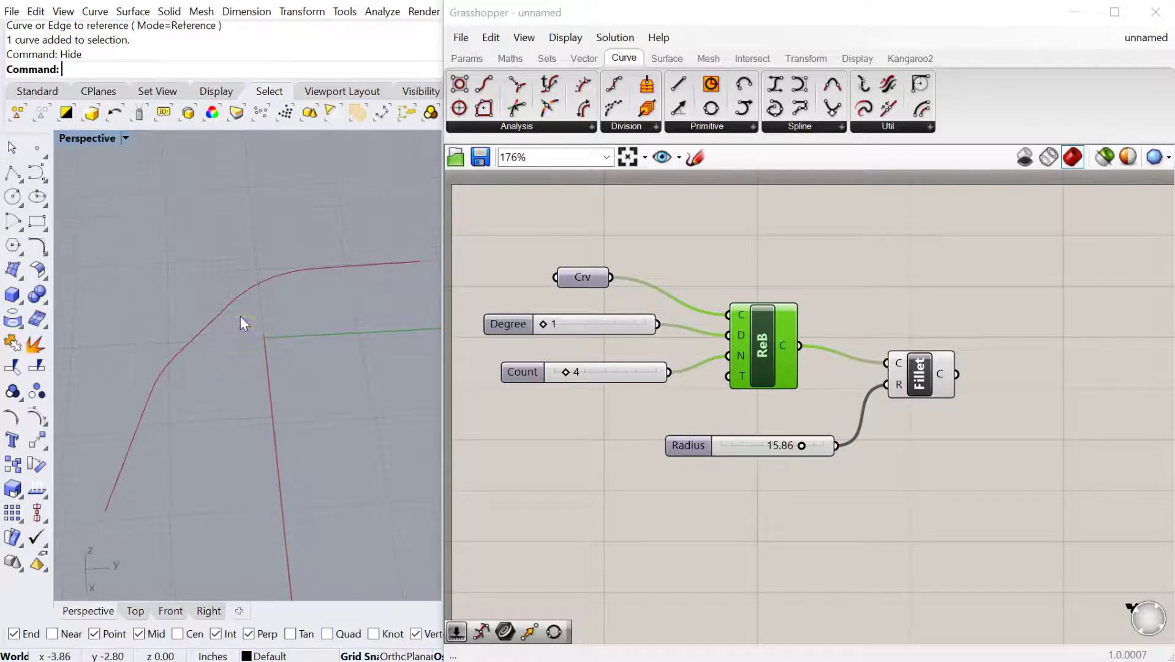
Step: Delete the Rebuild Curve and Fillet components and all the sliders, keeping only the Curve parameter
{"action": "scroll", "coordinate": [770, 388], "scroll_direction": "down", "scroll_amount": 2}
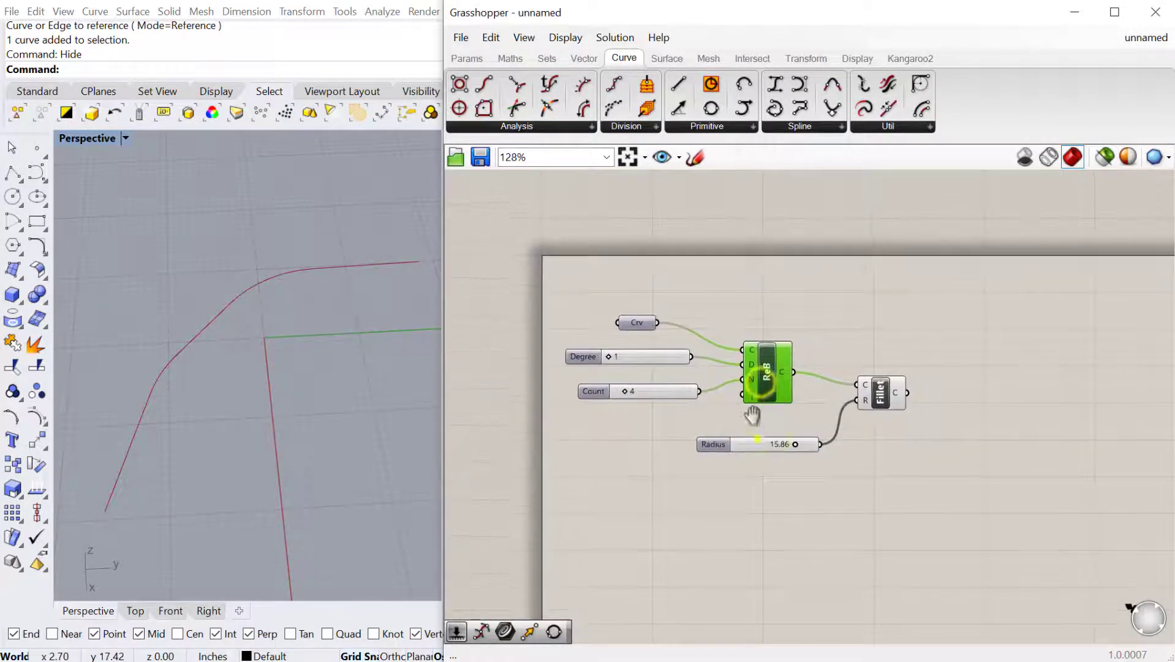
{"action": "left_click", "coordinate": [756, 436]}
{"action": "left_click_drag", "start_coordinate": [827, 377], "coordinate": [690, 279]}
{"action": "key", "text": "Delete"}
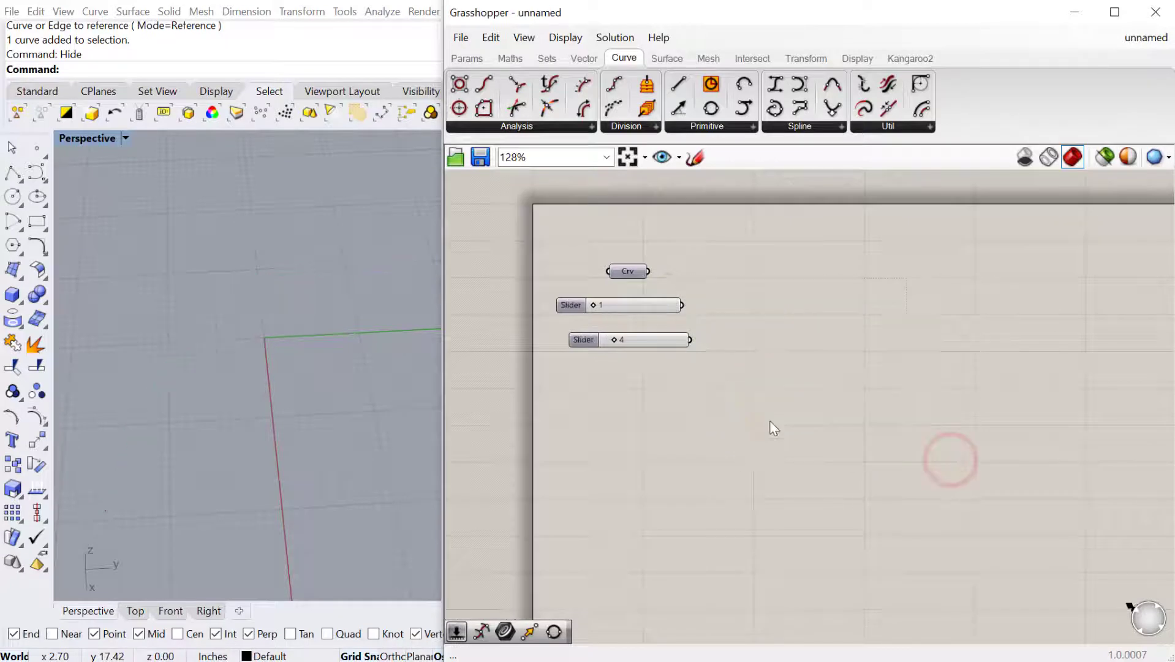
{"action": "left_click_drag", "start_coordinate": [768, 436], "coordinate": [610, 292]}
{"action": "key", "text": "Delete"}
Step: Turn the Curve parameter's preview back on
{"action": "left_click", "coordinate": [628, 273]}
{"action": "right_click", "coordinate": [648, 220]}
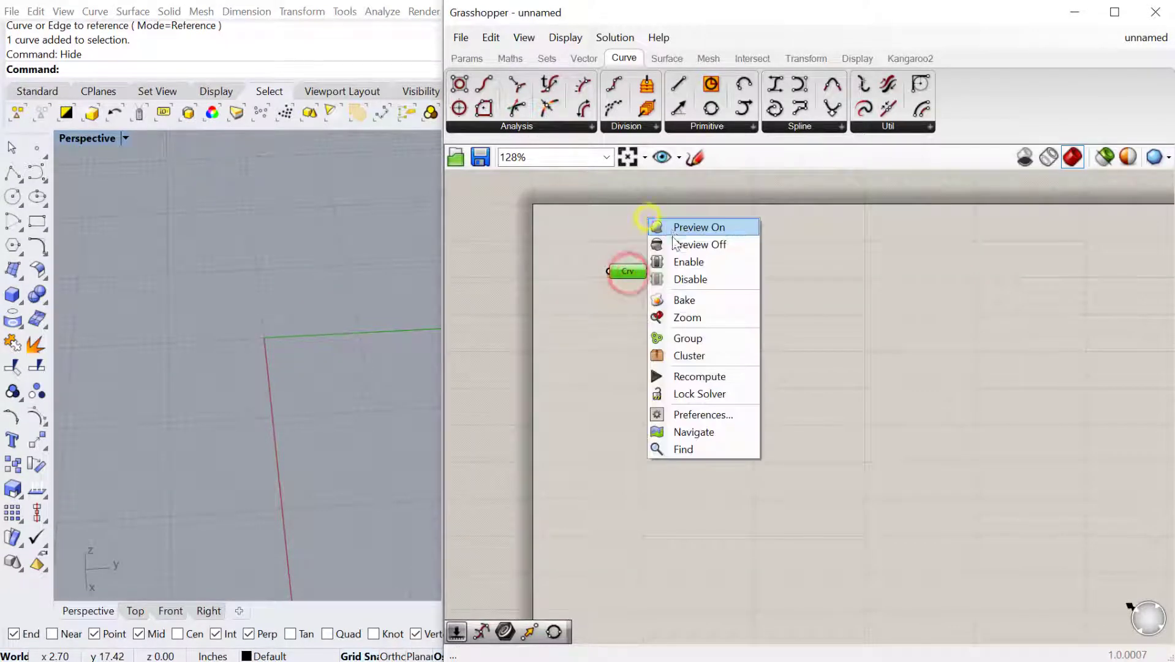
{"action": "left_click", "coordinate": [672, 233]}
{"action": "left_click", "coordinate": [724, 316]}
Step: Add an Offset Curve component, connect the Curve parameter to its curve input, and align the component beside it
{"action": "double_click", "coordinate": [718, 283]}
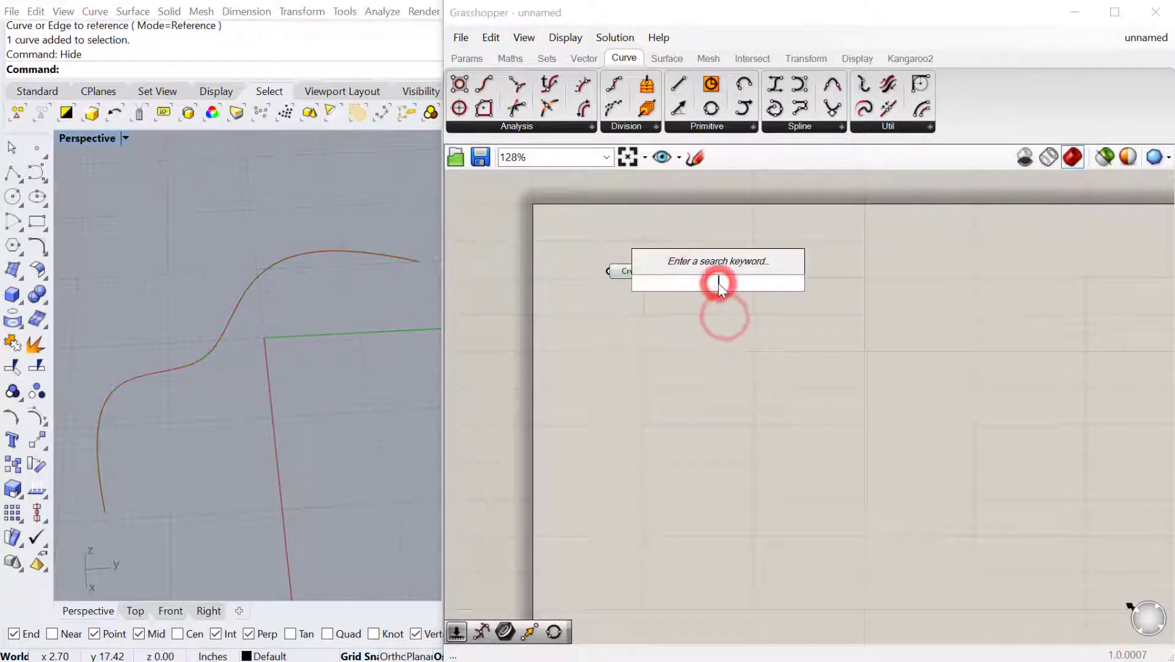
{"action": "type", "text": "offset"}
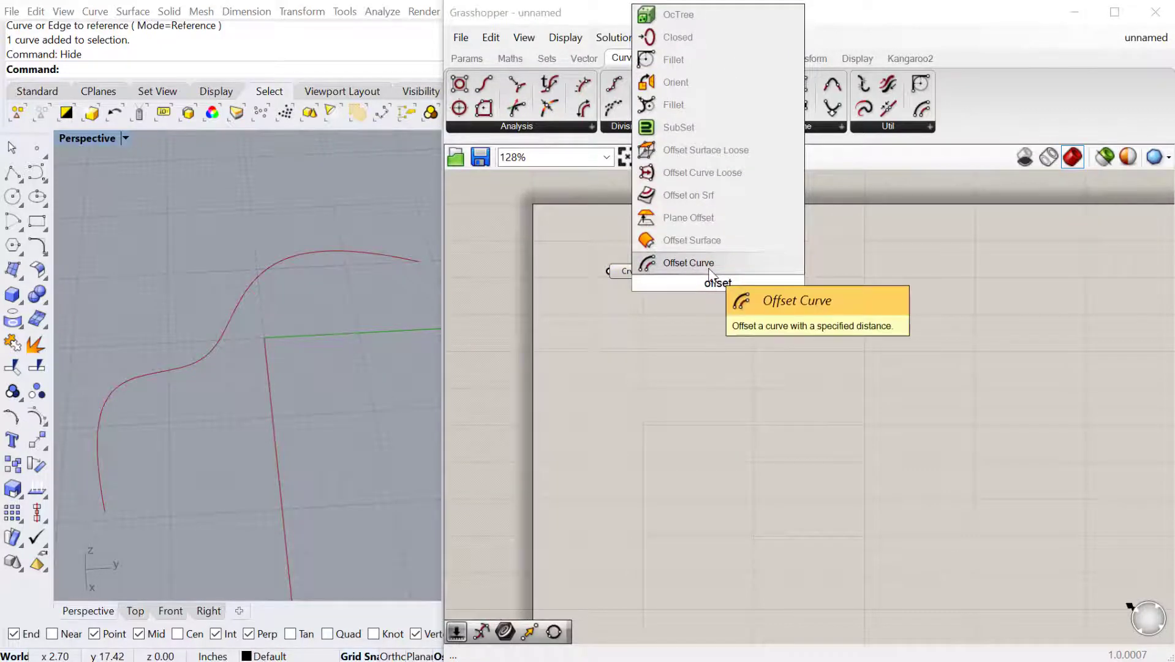
{"action": "key", "text": "Return"}
{"action": "scroll", "coordinate": [719, 279], "scroll_direction": "up", "scroll_amount": 2}
{"action": "left_click_drag", "start_coordinate": [623, 270], "coordinate": [742, 309]}
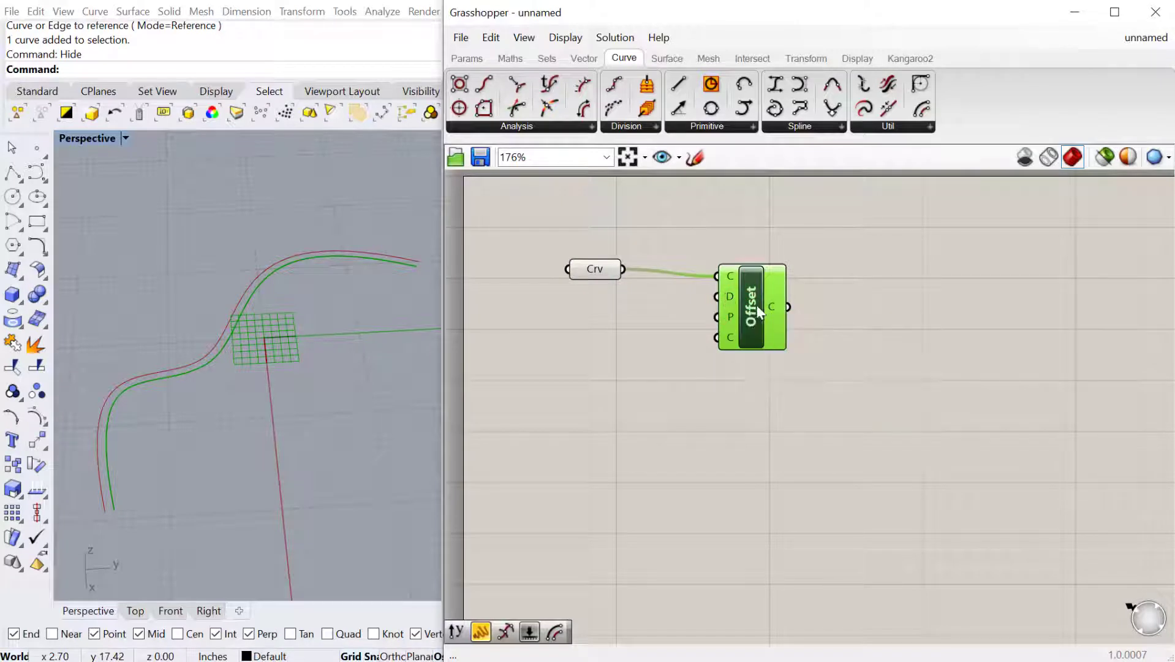
{"action": "left_click_drag", "start_coordinate": [765, 307], "coordinate": [793, 299]}
Step: Create a number slider from 1 to 20.00, connect it to the offset distance, place it below the Curve parameter and set it to 2.08
{"action": "double_click", "coordinate": [667, 392]}
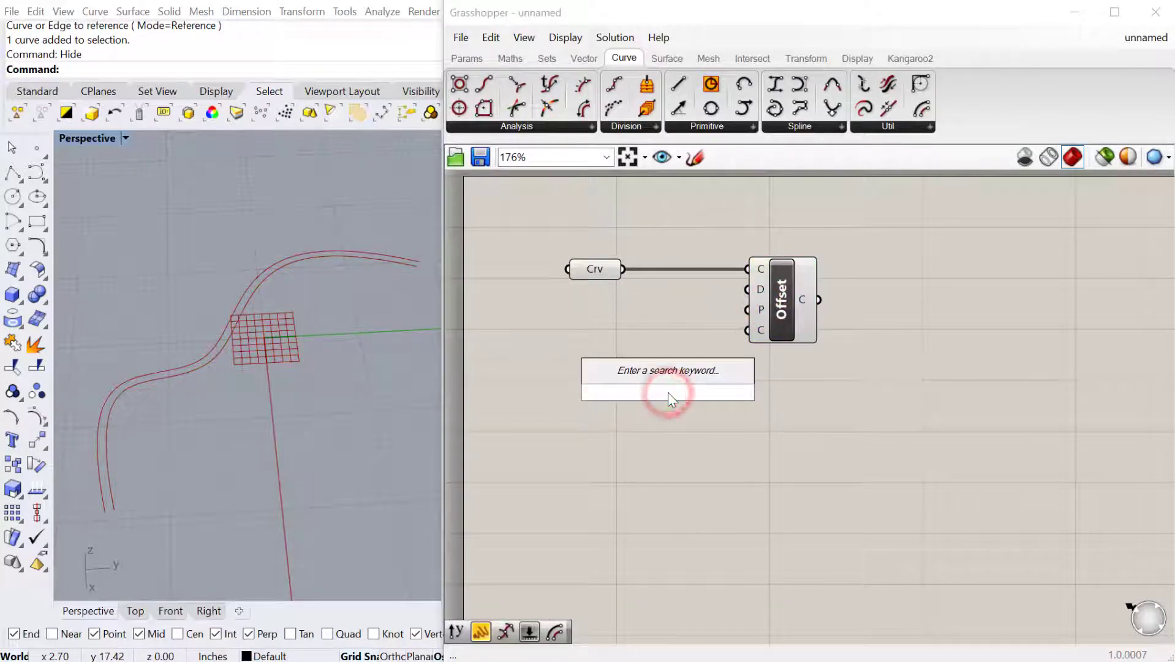
{"action": "type", "text": "1"}
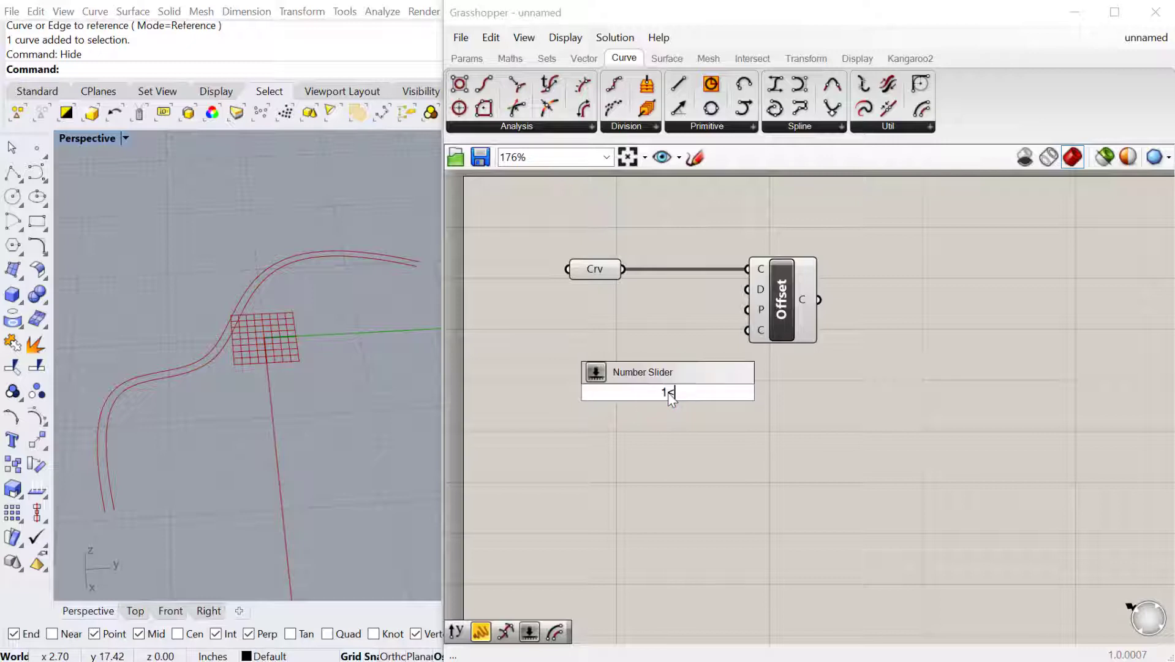
{"action": "type", "text": "<20.00"}
{"action": "key", "text": "Return"}
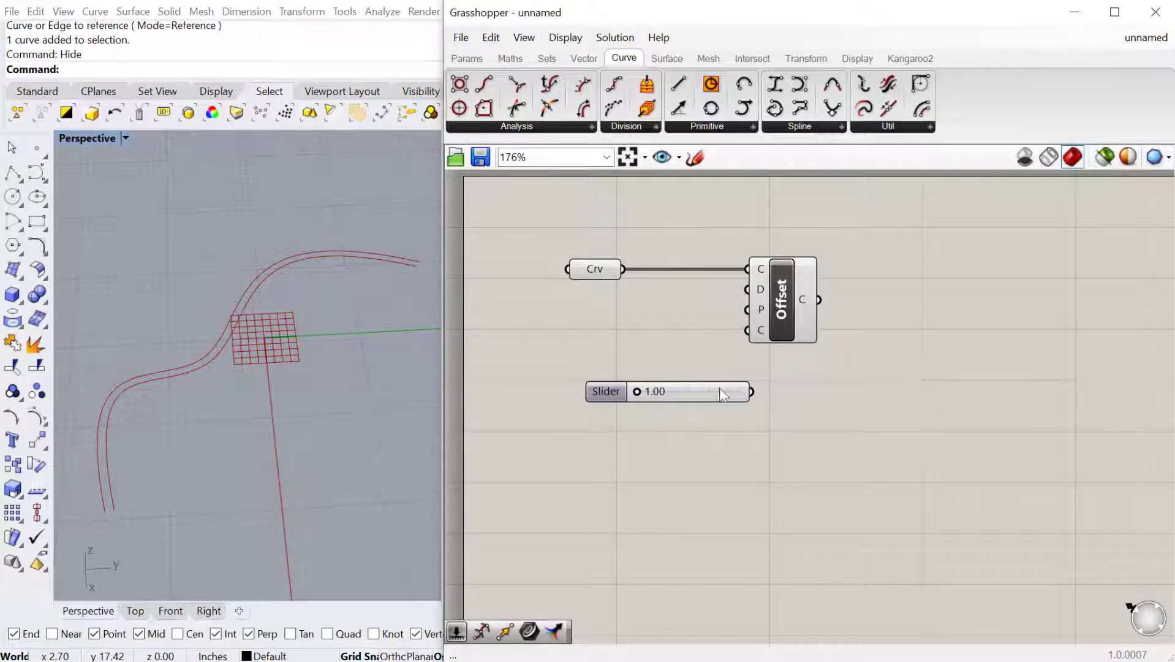
{"action": "left_click_drag", "start_coordinate": [750, 390], "coordinate": [747, 289]}
{"action": "left_click_drag", "start_coordinate": [656, 398], "coordinate": [593, 331]}
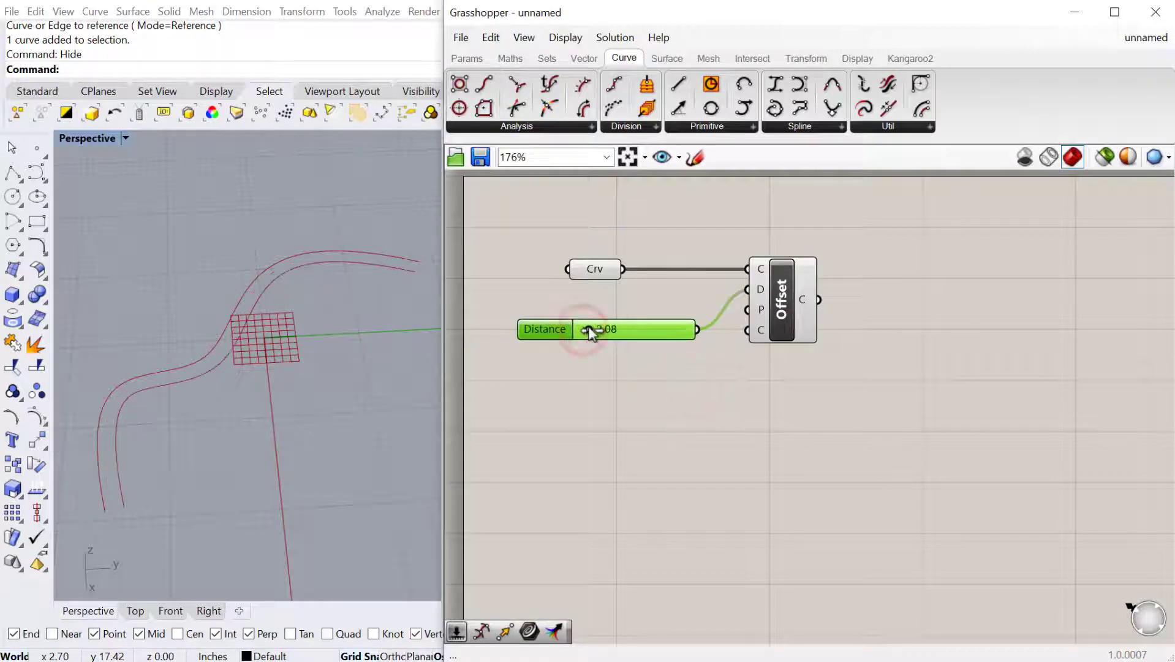
Step: Set the distance slider's minimum to -20 and the offset distance to 6.61
{"action": "double_click", "coordinate": [540, 336]}
{"action": "double_click", "coordinate": [594, 361]}
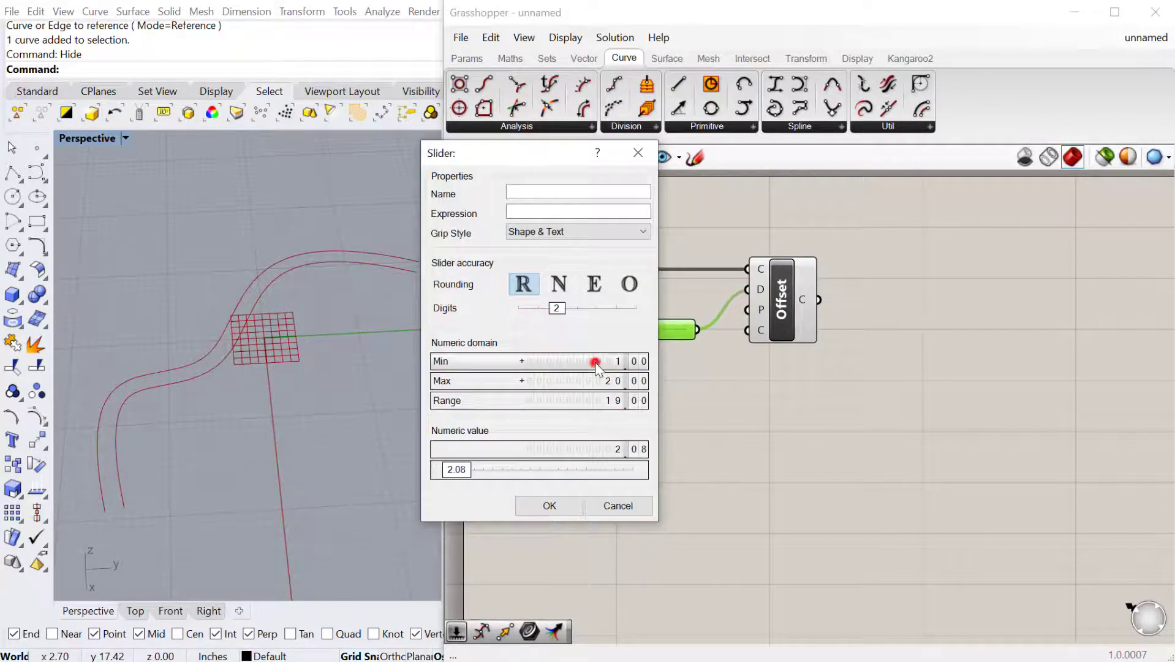
{"action": "type", "text": "-20"}
{"action": "key", "text": "Return"}
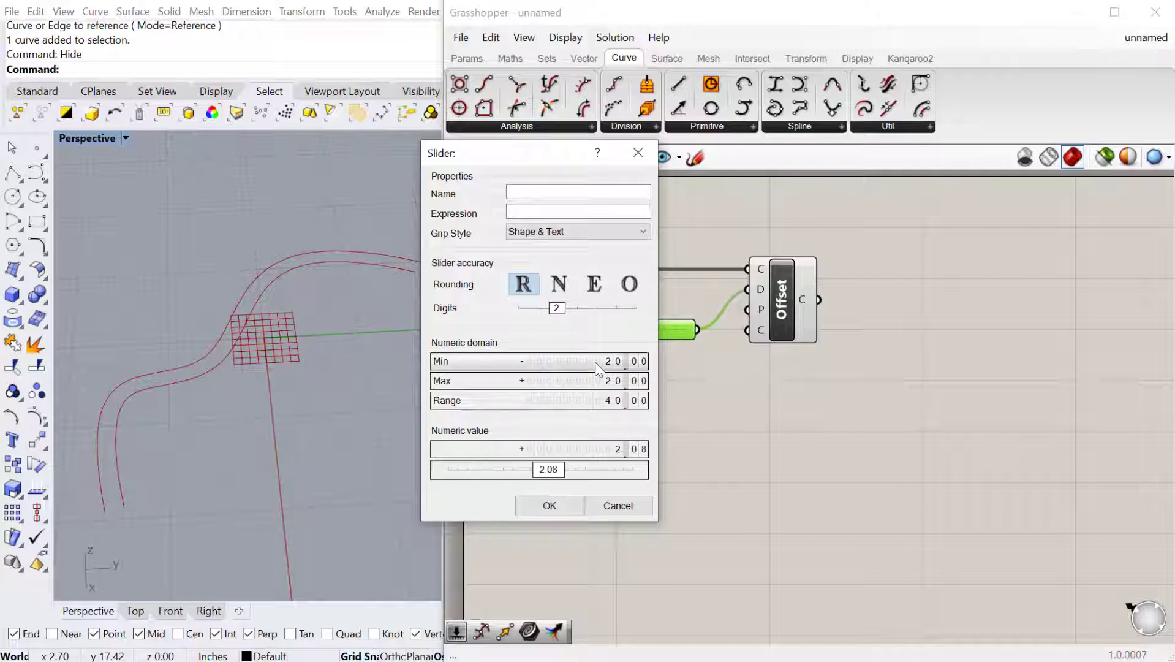
{"action": "left_click", "coordinate": [559, 511]}
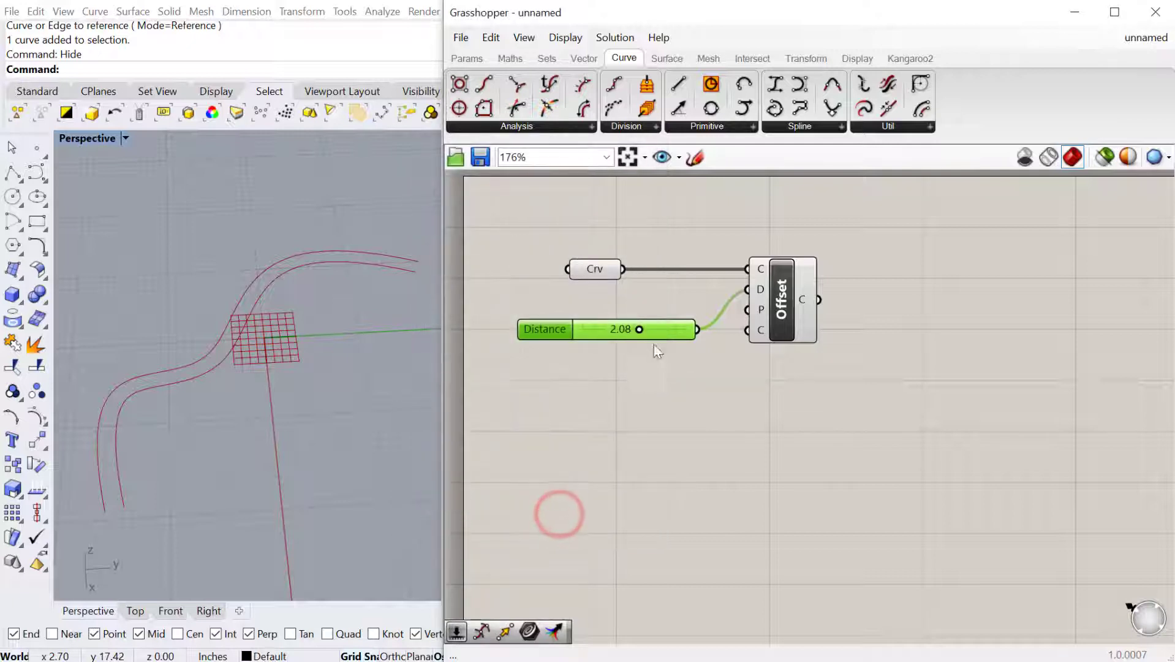
{"action": "mouse_move", "coordinate": [639, 334]}
{"action": "left_mouse_down"}
{"action": "mouse_move", "coordinate": [620, 334]}
{"action": "mouse_move", "coordinate": [648, 335]}
{"action": "left_mouse_up"}
{"action": "left_click_drag", "start_coordinate": [619, 333], "coordinate": [650, 338]}
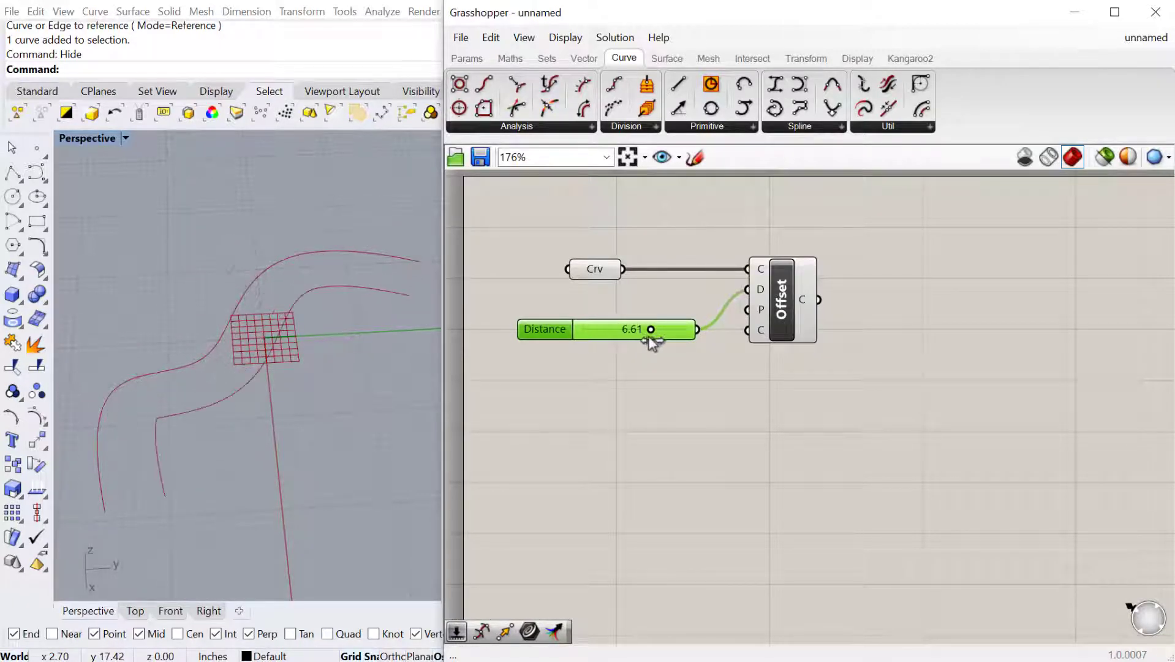
Step: Set the Offset Curve component's corner type to Round
{"action": "mouse_move", "coordinate": [761, 329]}
{"action": "right_click", "coordinate": [761, 332]}
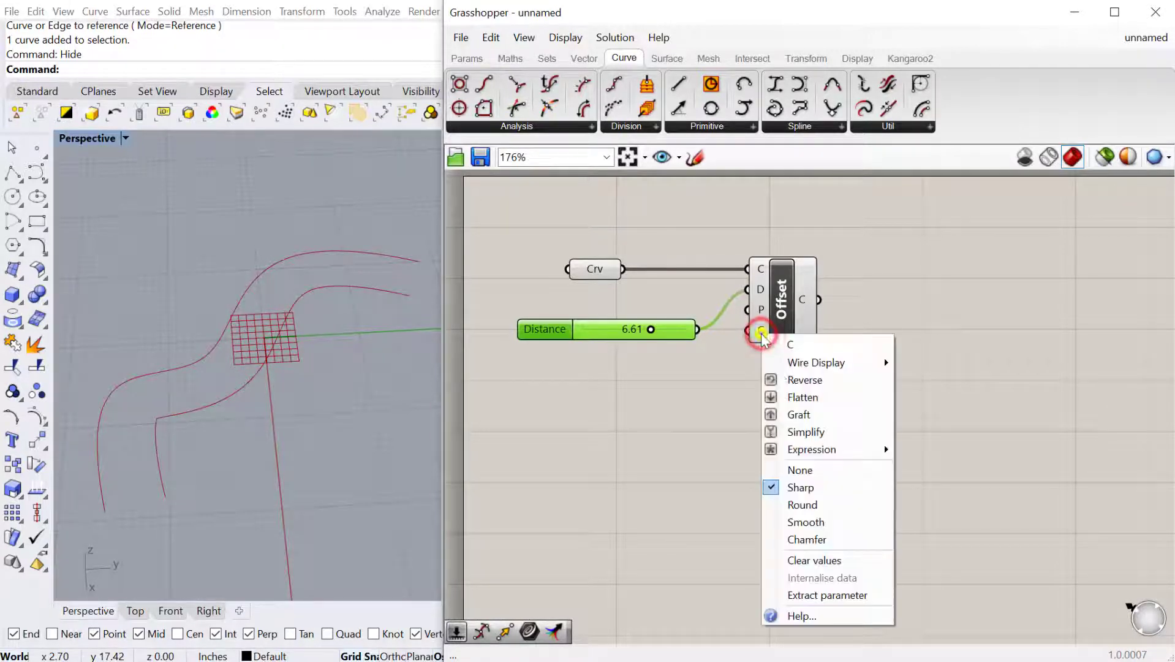
{"action": "left_click", "coordinate": [818, 504]}
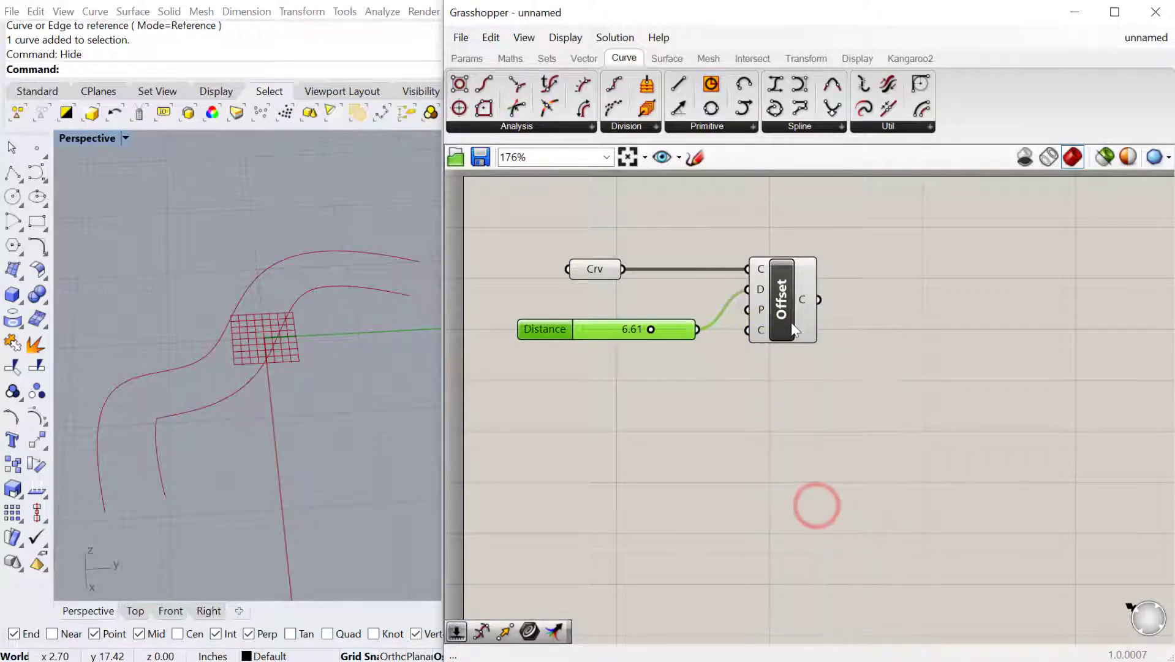
Step: Reposition the Offset Curve component and its distance slider, and check the possible values of the corners input
{"action": "left_click_drag", "start_coordinate": [792, 322], "coordinate": [805, 323]}
{"action": "left_click", "coordinate": [763, 364]}
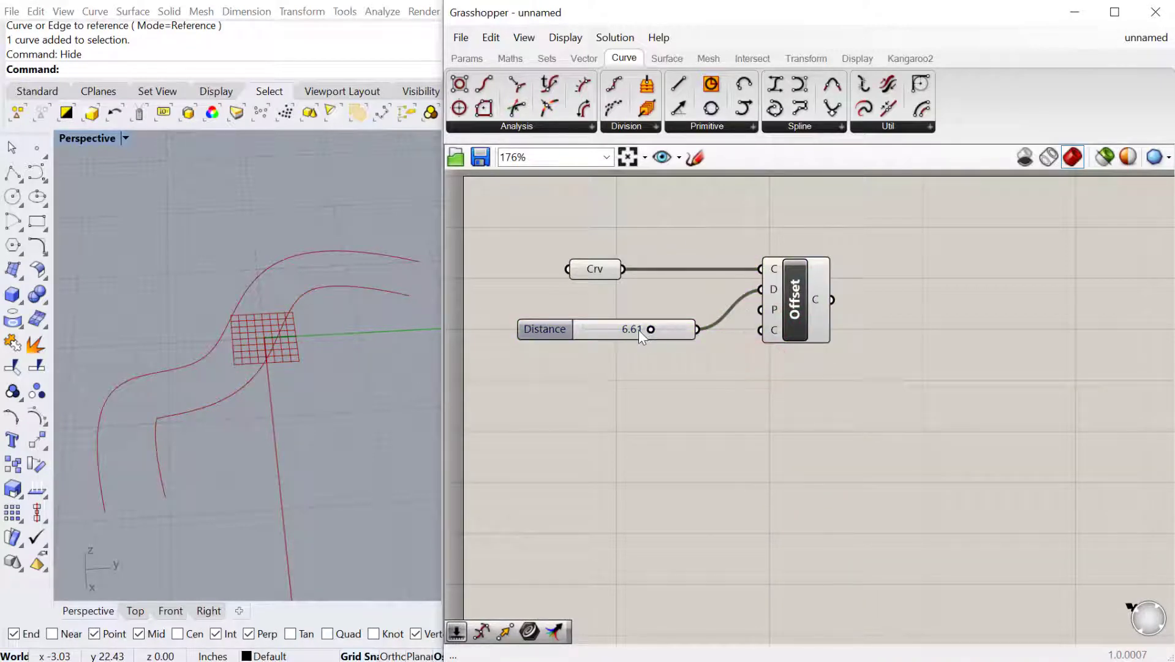
{"action": "left_click_drag", "start_coordinate": [638, 330], "coordinate": [625, 325]}
{"action": "mouse_move", "coordinate": [777, 332]}
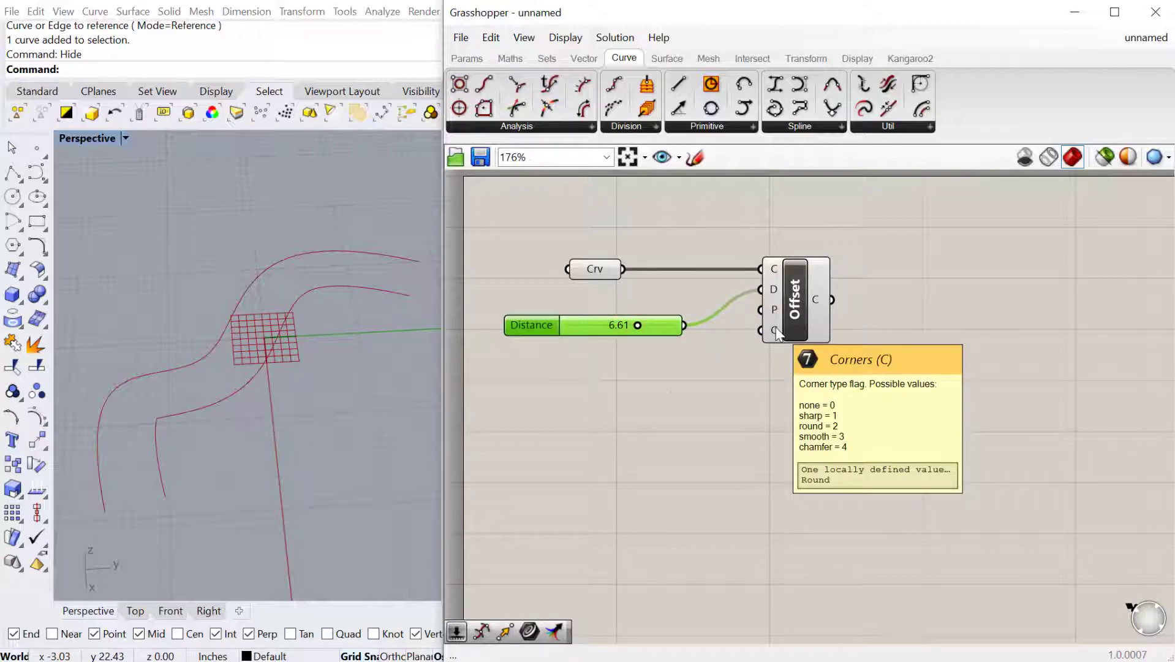
{"action": "left_click", "coordinate": [669, 391]}
{"action": "scroll", "coordinate": [669, 390], "scroll_direction": "up", "scroll_amount": 2}
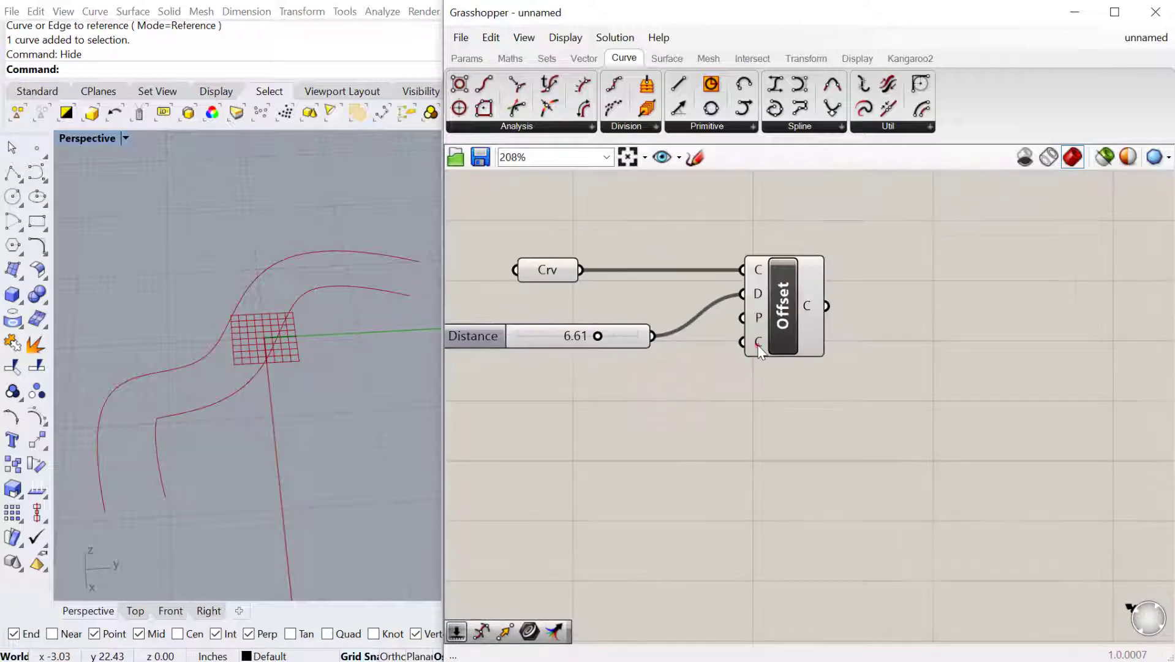
{"action": "scroll", "coordinate": [753, 354], "scroll_direction": "down", "scroll_amount": 2}
{"action": "right_click_drag", "start_coordinate": [705, 402], "coordinate": [757, 334]}
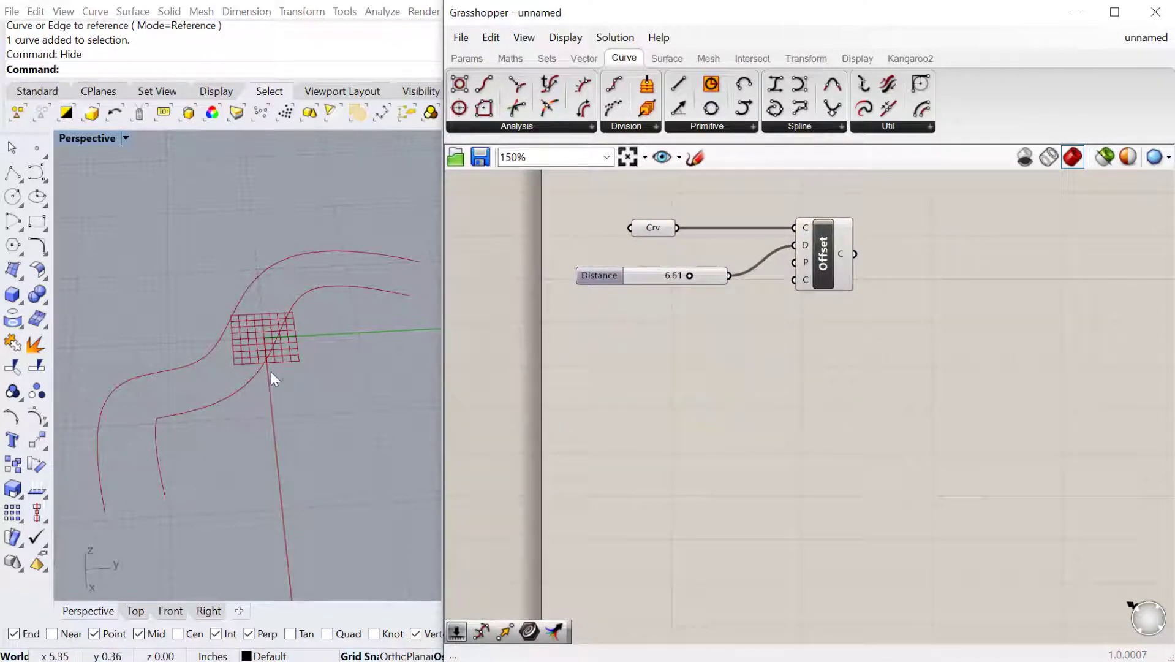
Step: Draw a degree-3 control point curve with five points in the Perspective viewport, beside the offset curves
{"action": "scroll", "coordinate": [189, 356], "scroll_direction": "down", "scroll_amount": 2}
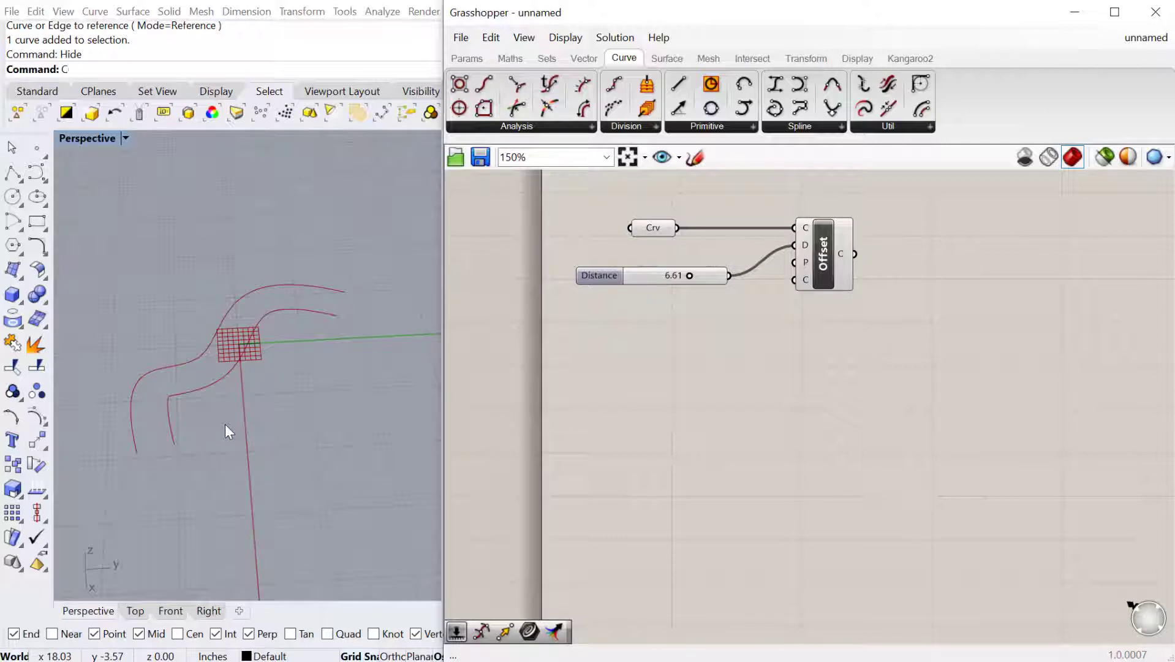
{"action": "left_click", "coordinate": [276, 463]}
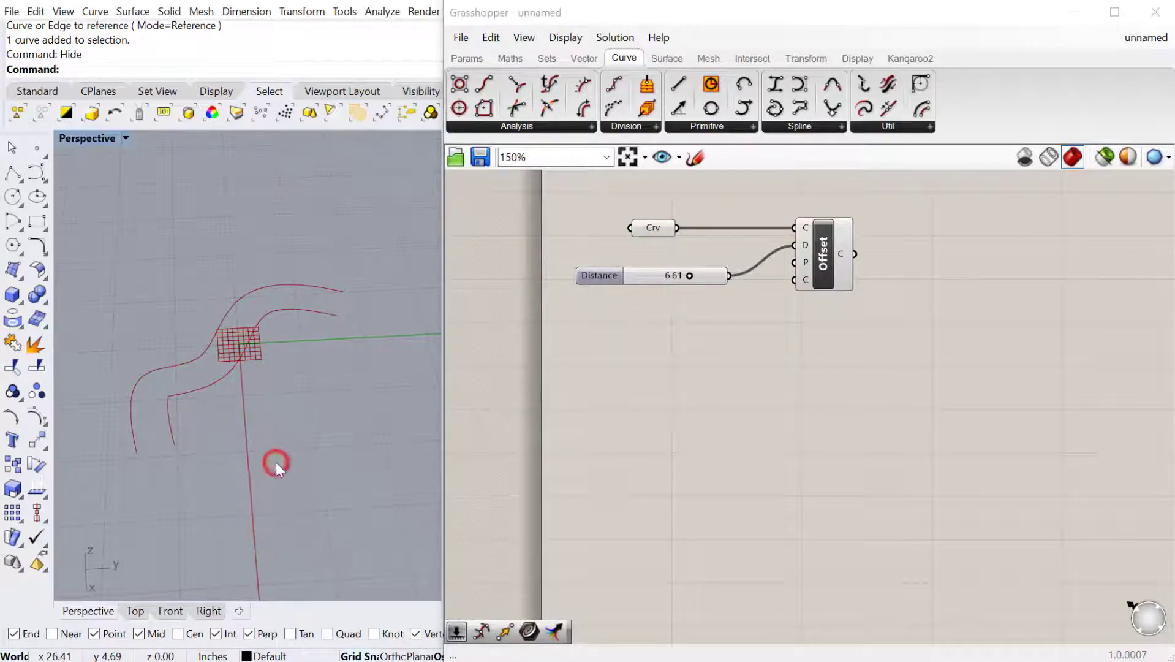
{"action": "type", "text": "Curve"}
{"action": "key", "text": "Return"}
{"action": "left_click", "coordinate": [191, 530]}
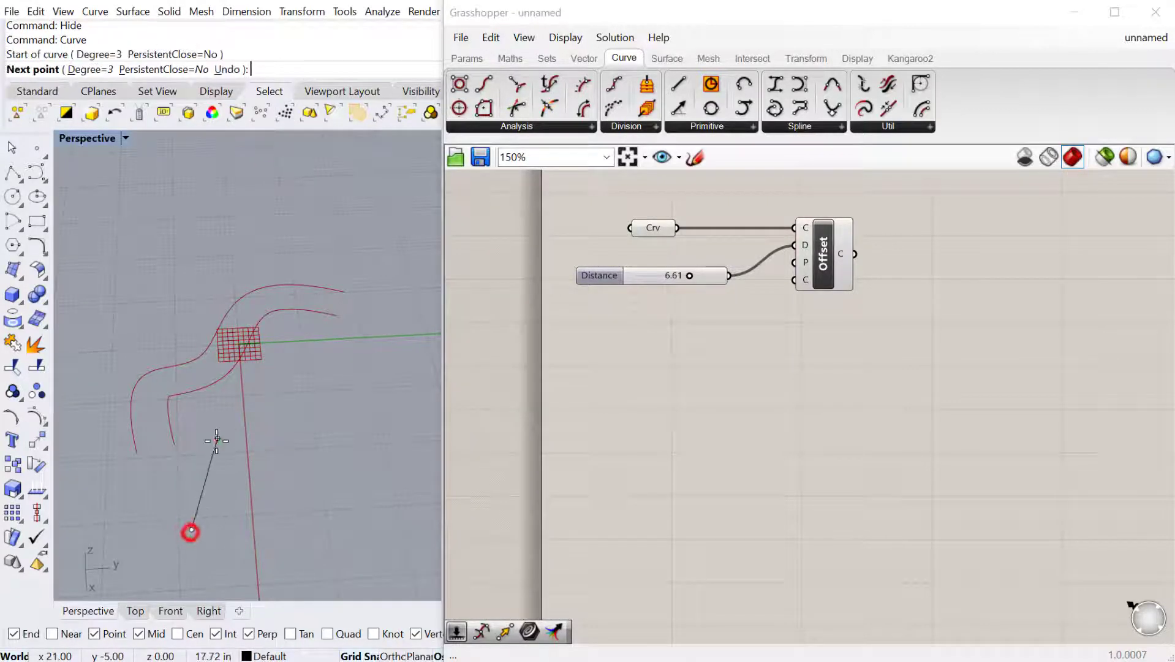
{"action": "left_click", "coordinate": [217, 440]}
{"action": "left_click", "coordinate": [358, 469]}
{"action": "left_click", "coordinate": [313, 389]}
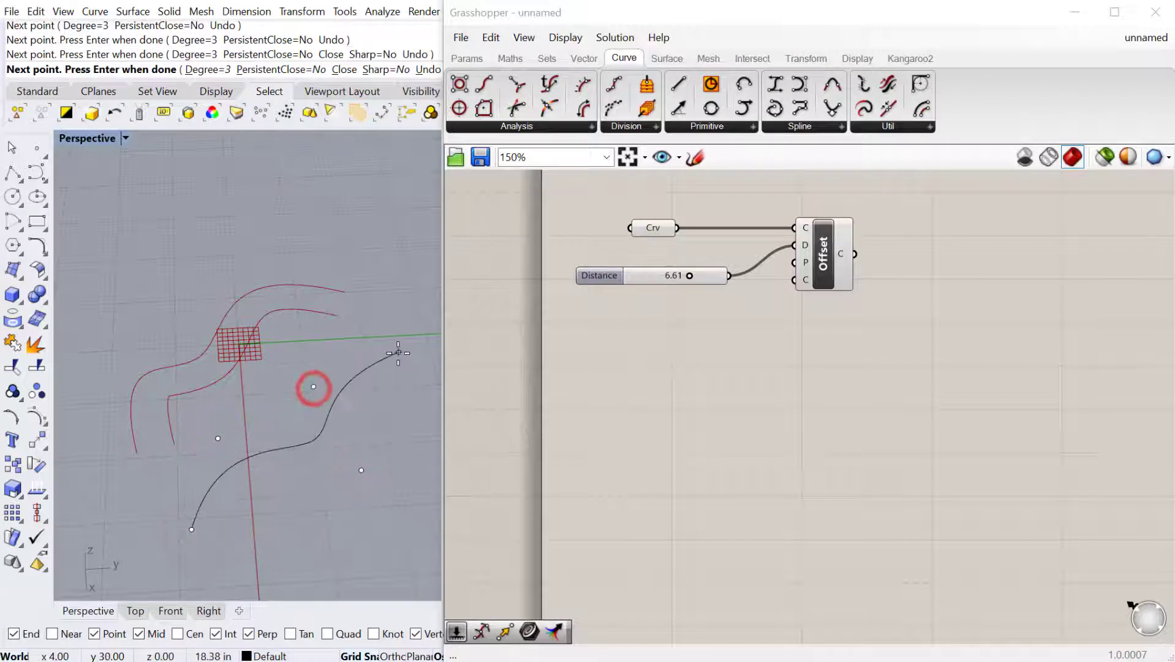
{"action": "left_click", "coordinate": [397, 354]}
{"action": "right_click", "coordinate": [397, 353]}
Step: Reshape the new curve in 3D by raising its third control point and lowering its second one
{"action": "left_click_drag", "start_coordinate": [362, 399], "coordinate": [302, 428]}
{"action": "right_click_drag", "start_coordinate": [303, 427], "coordinate": [323, 379]}
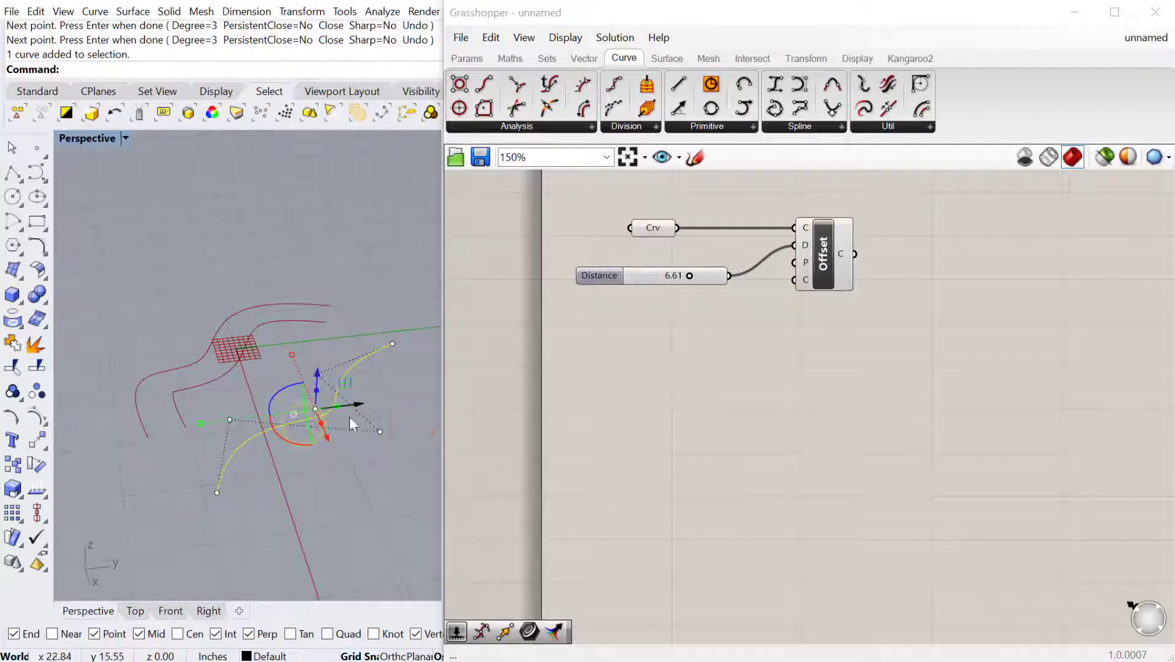
{"action": "left_click", "coordinate": [379, 429]}
{"action": "left_click_drag", "start_coordinate": [384, 410], "coordinate": [390, 341]}
{"action": "left_click", "coordinate": [229, 419]}
{"action": "left_click_drag", "start_coordinate": [229, 397], "coordinate": [246, 448]}
{"action": "mouse_move", "coordinate": [294, 475]}
{"action": "right_mouse_down"}
{"action": "mouse_move", "coordinate": [267, 449]}
{"action": "mouse_move", "coordinate": [277, 471]}
{"action": "right_mouse_up"}
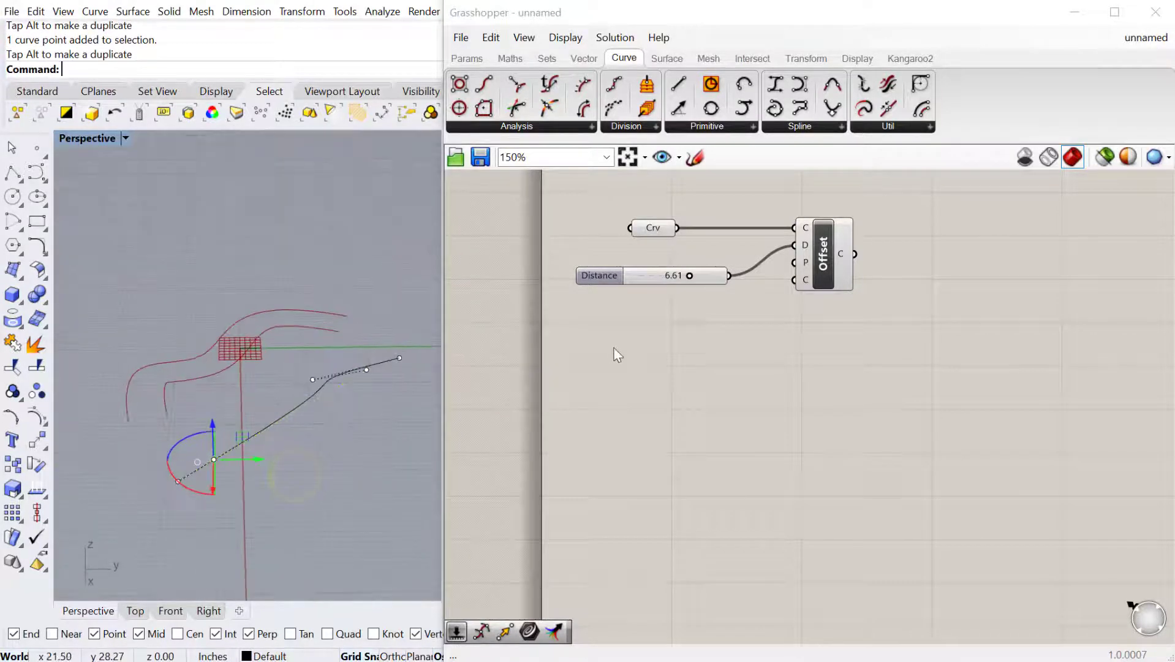
Step: Add a second Curve parameter below the distance slider and reference the newly drawn Rhino curve in it
{"action": "left_click", "coordinate": [615, 347]}
{"action": "left_click", "coordinate": [649, 337]}
{"action": "type", "text": "curve"}
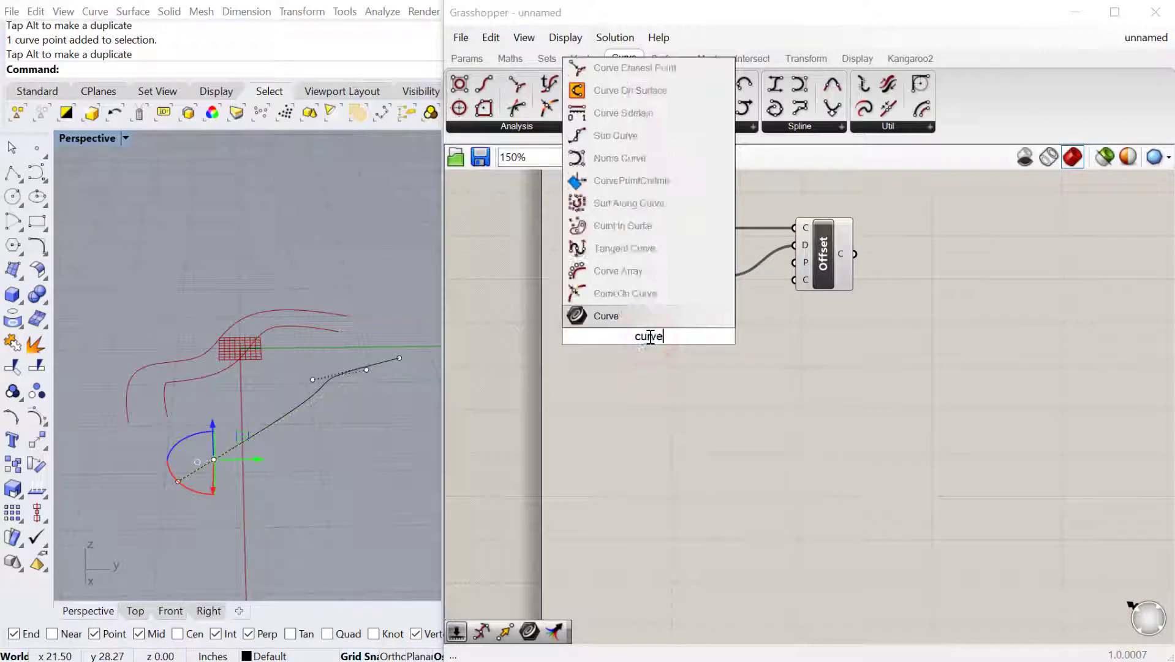
{"action": "key", "text": "Return"}
{"action": "right_click", "coordinate": [649, 336]}
{"action": "left_click", "coordinate": [716, 549]}
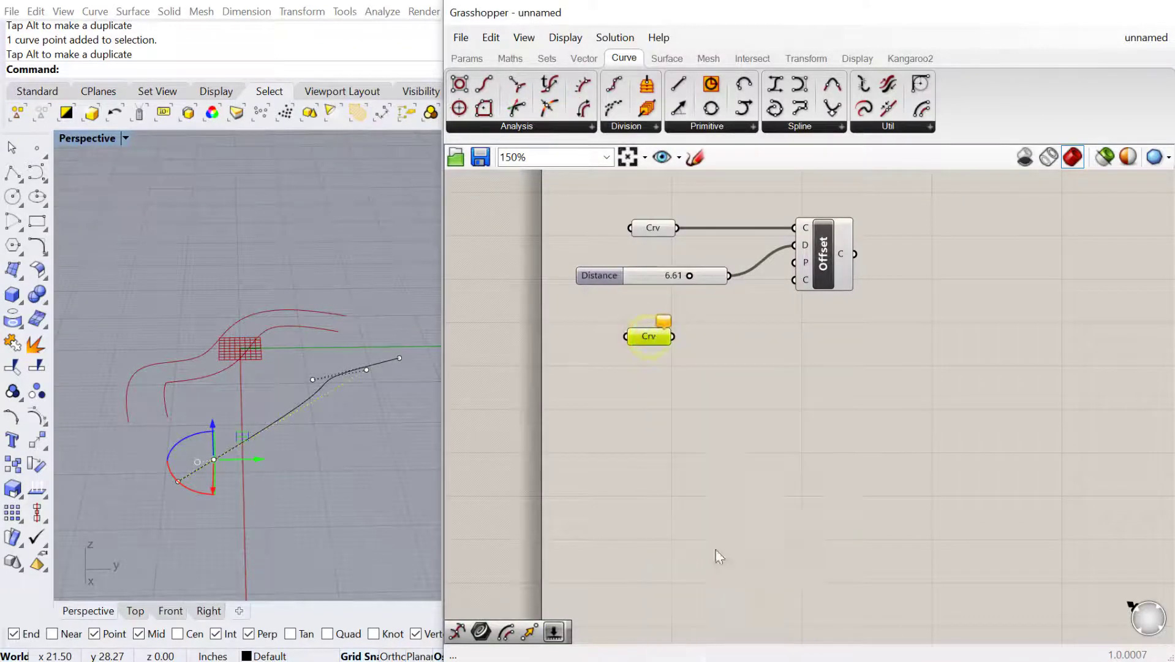
{"action": "left_click", "coordinate": [287, 411]}
{"action": "right_click_drag", "start_coordinate": [258, 402], "coordinate": [356, 412]}
Step: Delete the Offset Curve component from the canvas
{"action": "left_click", "coordinate": [829, 273]}
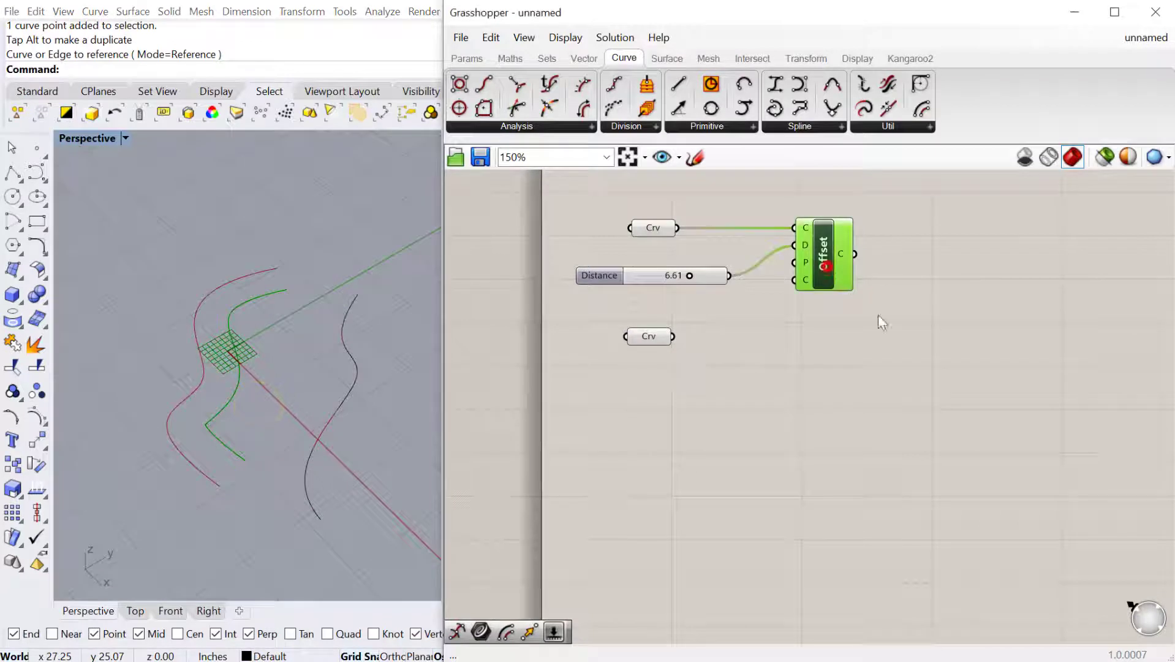
{"action": "left_click", "coordinate": [721, 228]}
{"action": "left_click", "coordinate": [808, 263]}
{"action": "key", "text": "Delete"}
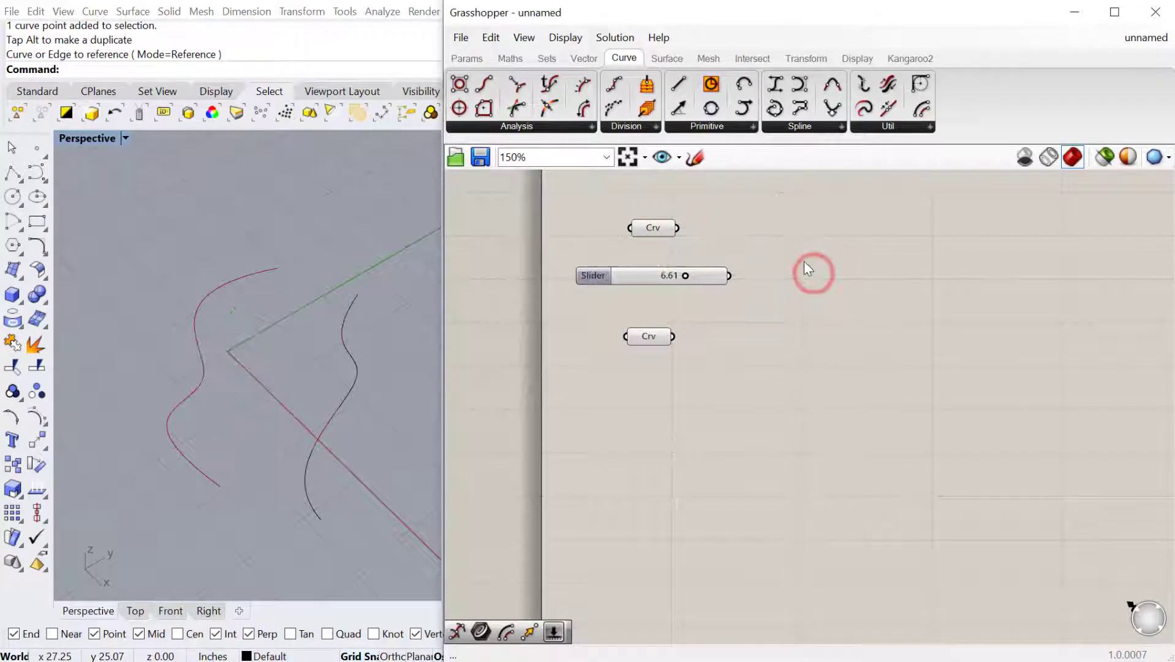
Step: Add a Tween Curve component and connect the two Curve parameters to its A and B inputs
{"action": "double_click", "coordinate": [819, 322]}
{"action": "type", "text": "twe"}
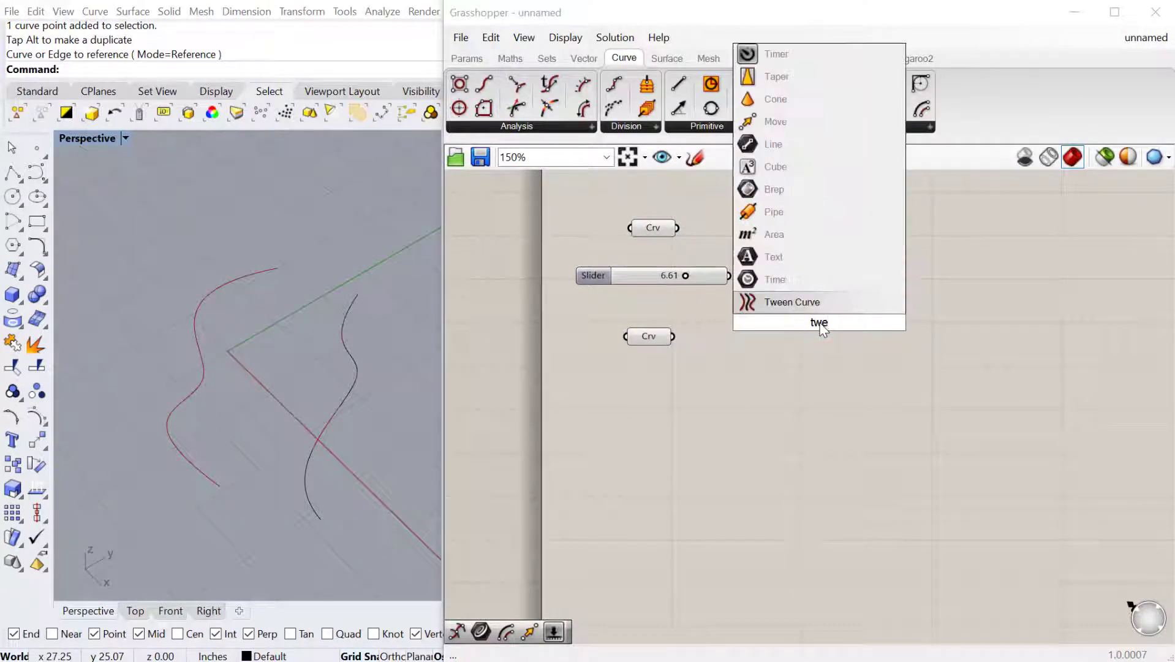
{"action": "left_click", "coordinate": [792, 301]}
{"action": "scroll", "coordinate": [810, 328], "scroll_direction": "up", "scroll_amount": 1}
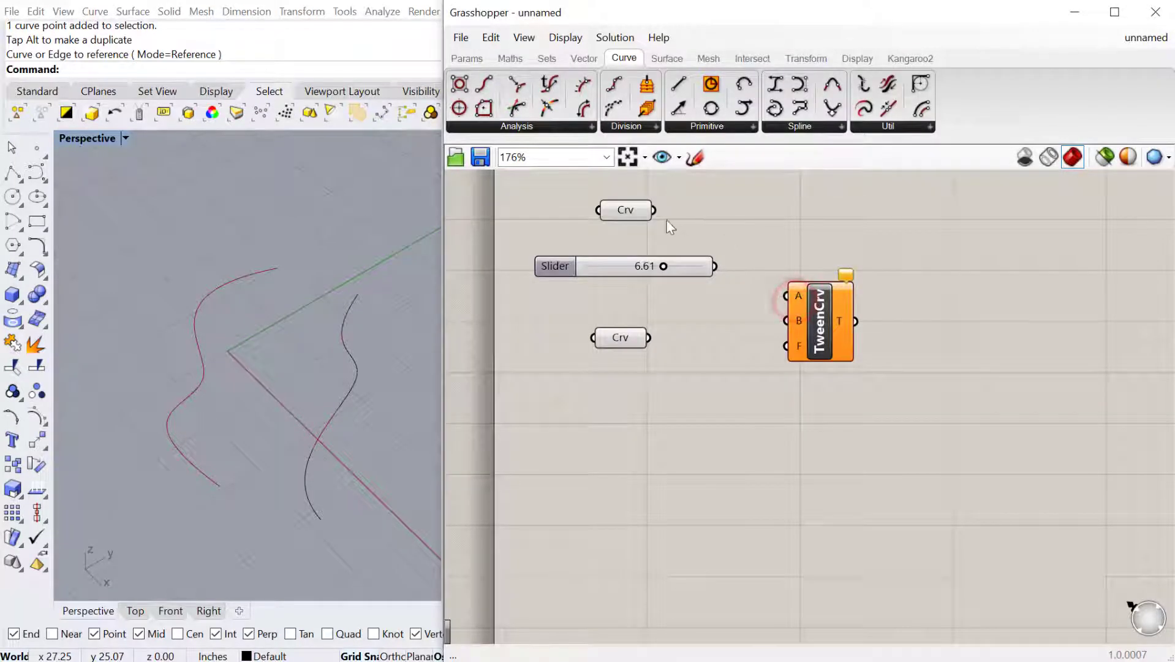
{"action": "left_click_drag", "start_coordinate": [650, 209], "coordinate": [786, 296]}
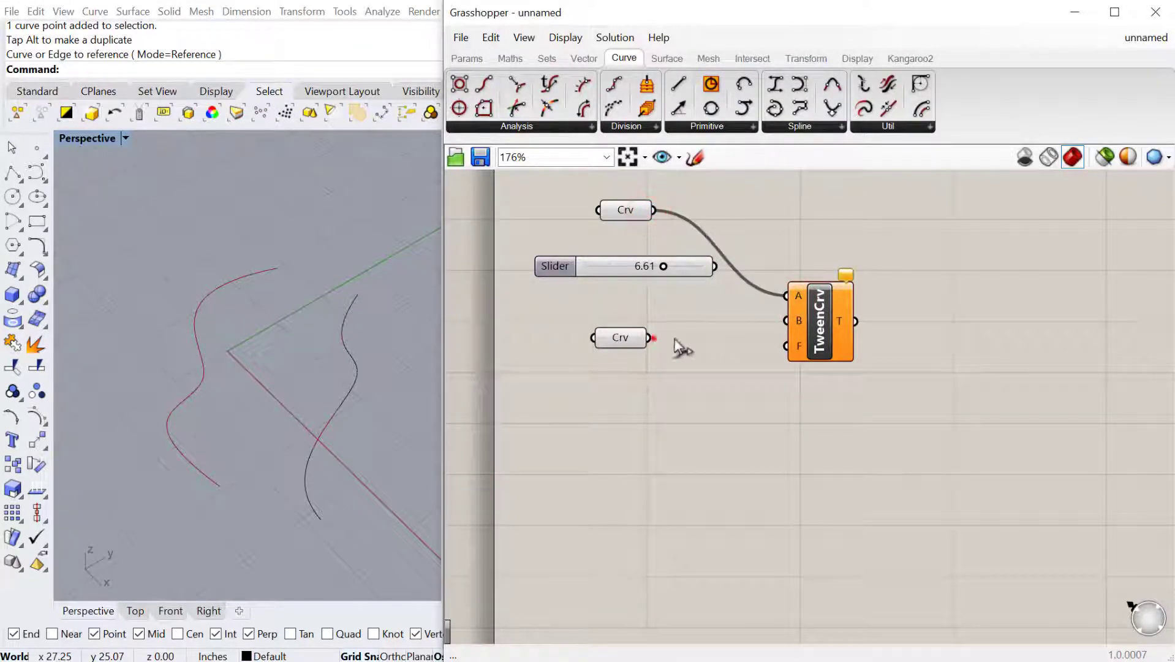
{"action": "left_click_drag", "start_coordinate": [653, 338], "coordinate": [787, 321]}
{"action": "left_click_drag", "start_coordinate": [839, 348], "coordinate": [852, 339]}
{"action": "right_click_drag", "start_coordinate": [261, 448], "coordinate": [307, 391]}
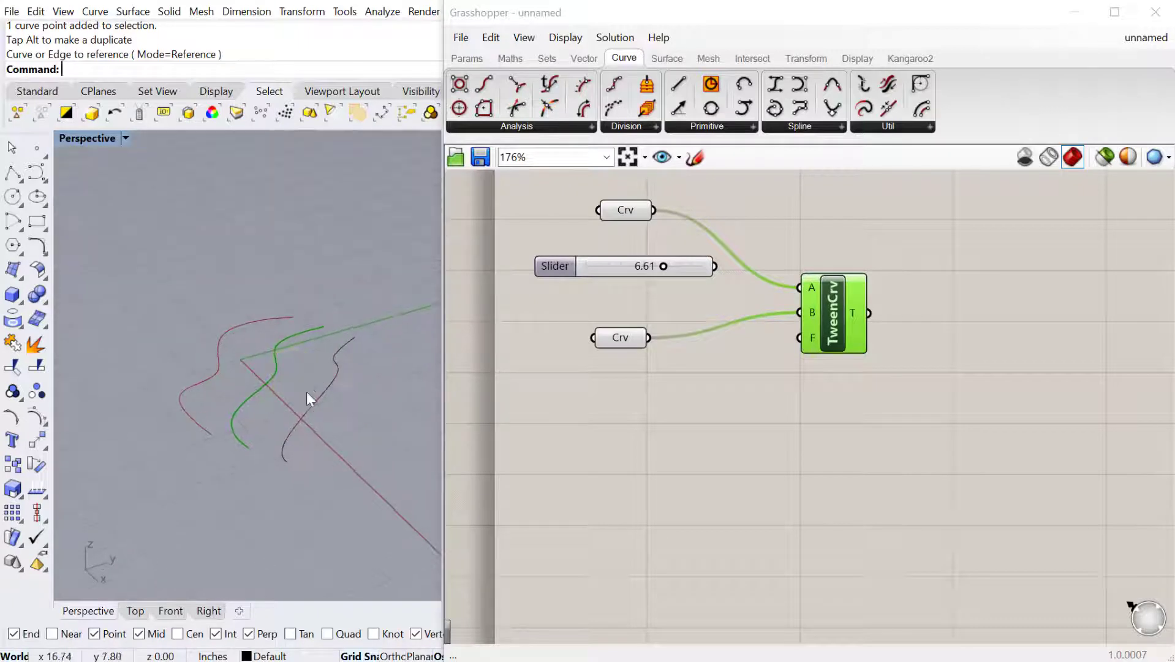
Step: Shift the unused 6.61 slider and add a Range component below the second Curve parameter
{"action": "left_click", "coordinate": [812, 332]}
{"action": "left_click_drag", "start_coordinate": [615, 269], "coordinate": [610, 286]}
{"action": "double_click", "coordinate": [685, 405]}
{"action": "type", "text": "range"}
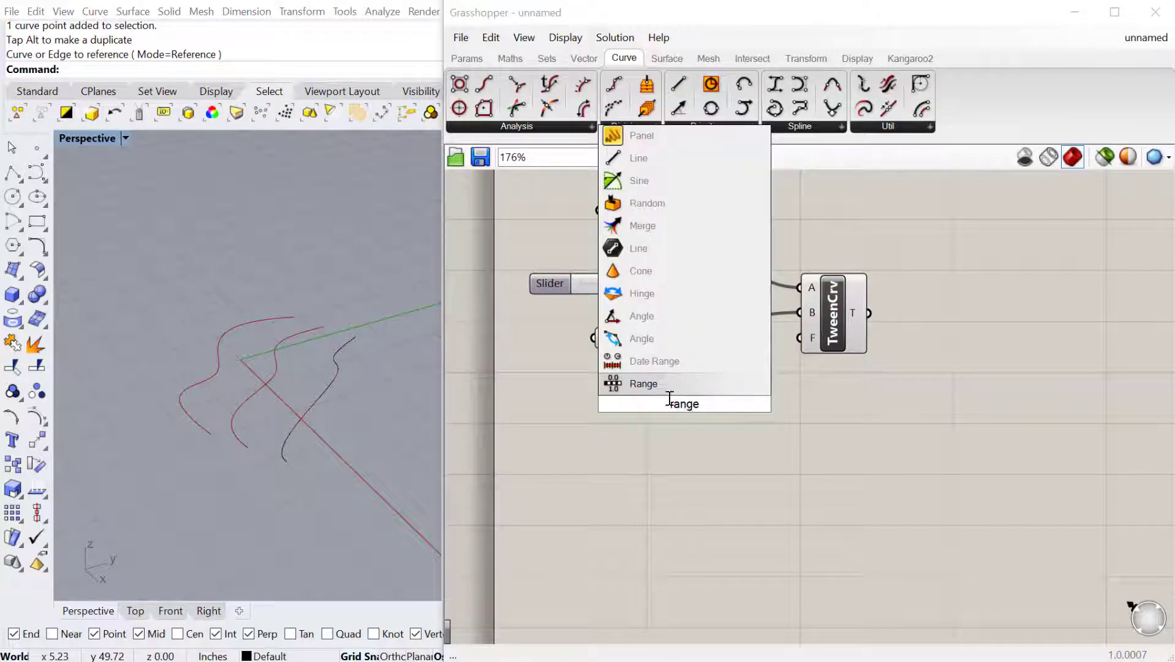
{"action": "key", "text": "Return"}
{"action": "scroll", "coordinate": [675, 402], "scroll_direction": "up", "scroll_amount": 1}
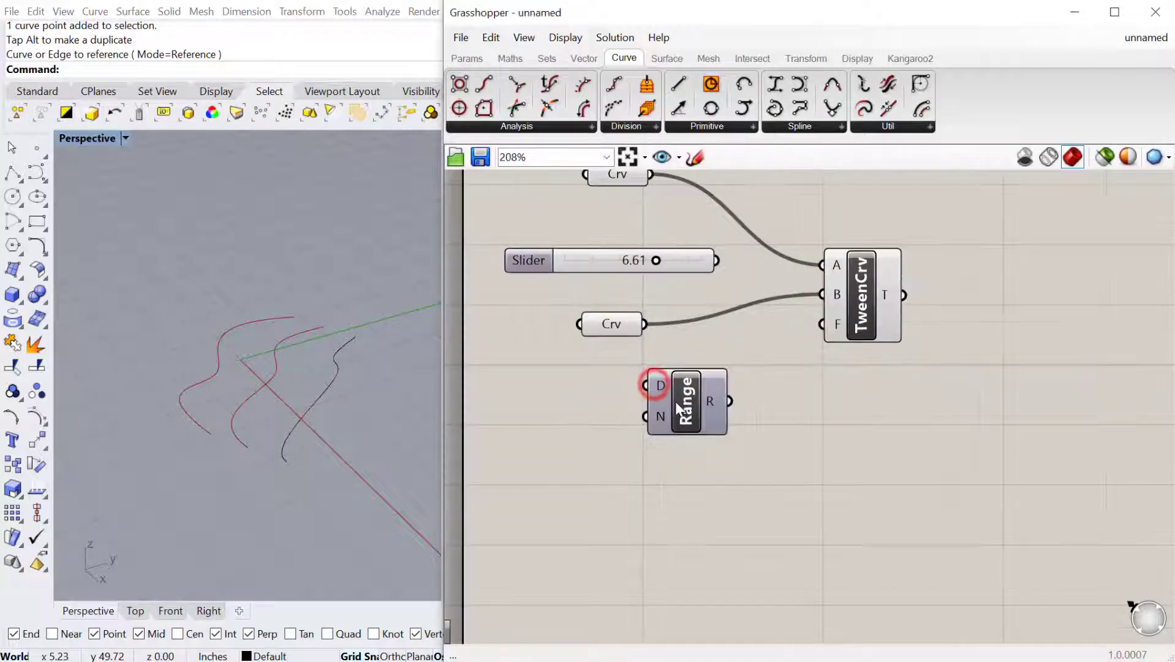
{"action": "left_click_drag", "start_coordinate": [675, 401], "coordinate": [700, 424]}
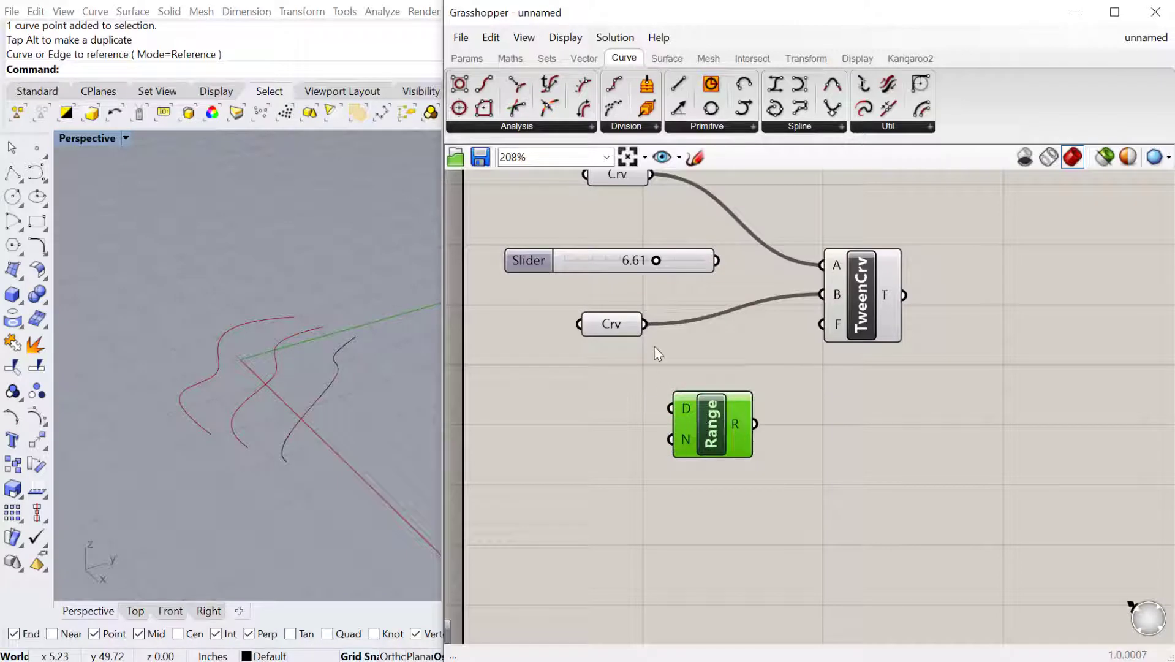
Step: Create an integer slider from 1 to 20 and connect it to the Range component's steps input
{"action": "double_click", "coordinate": [564, 467]}
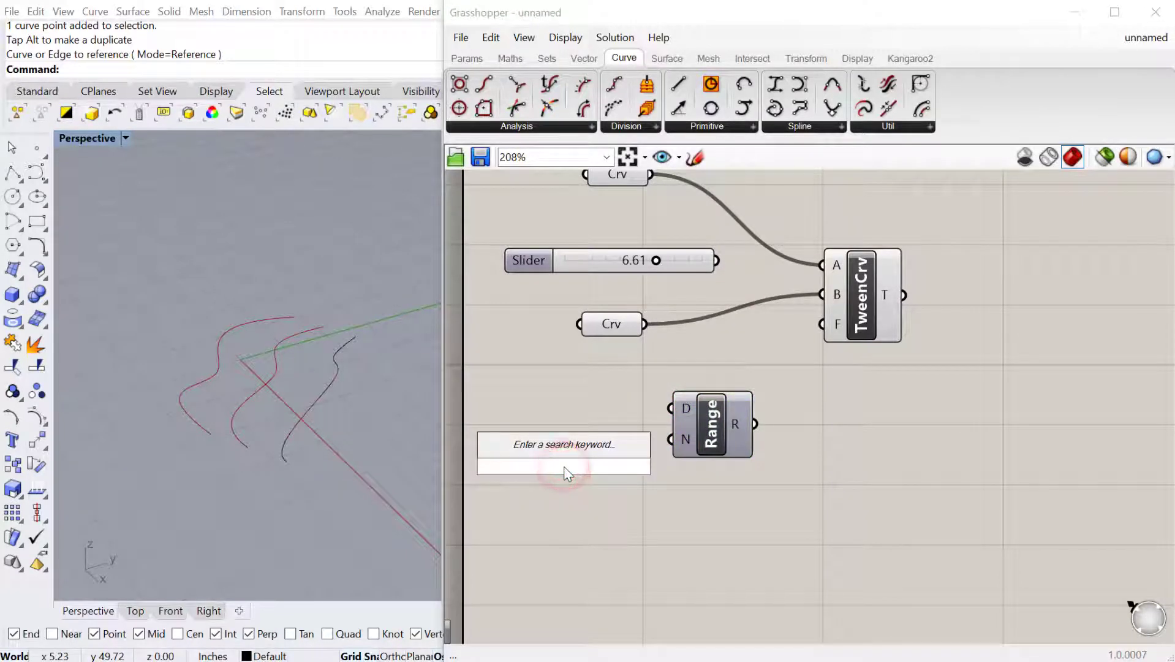
{"action": "type", "text": "1<"}
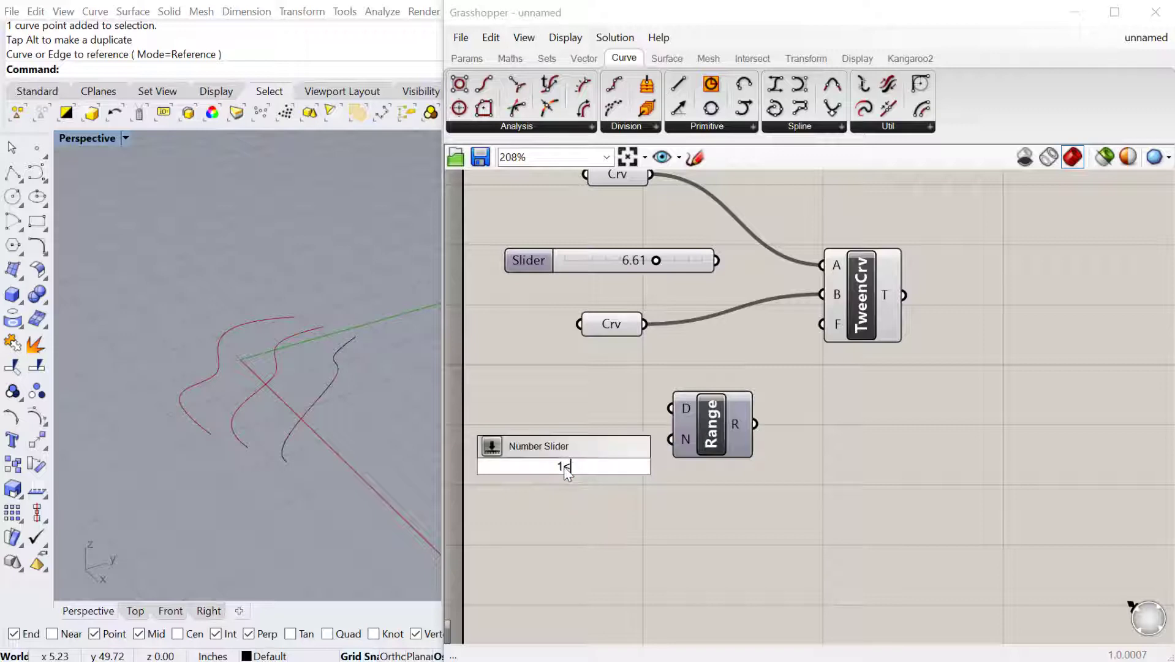
{"action": "type", "text": "20"}
{"action": "key", "text": "Return"}
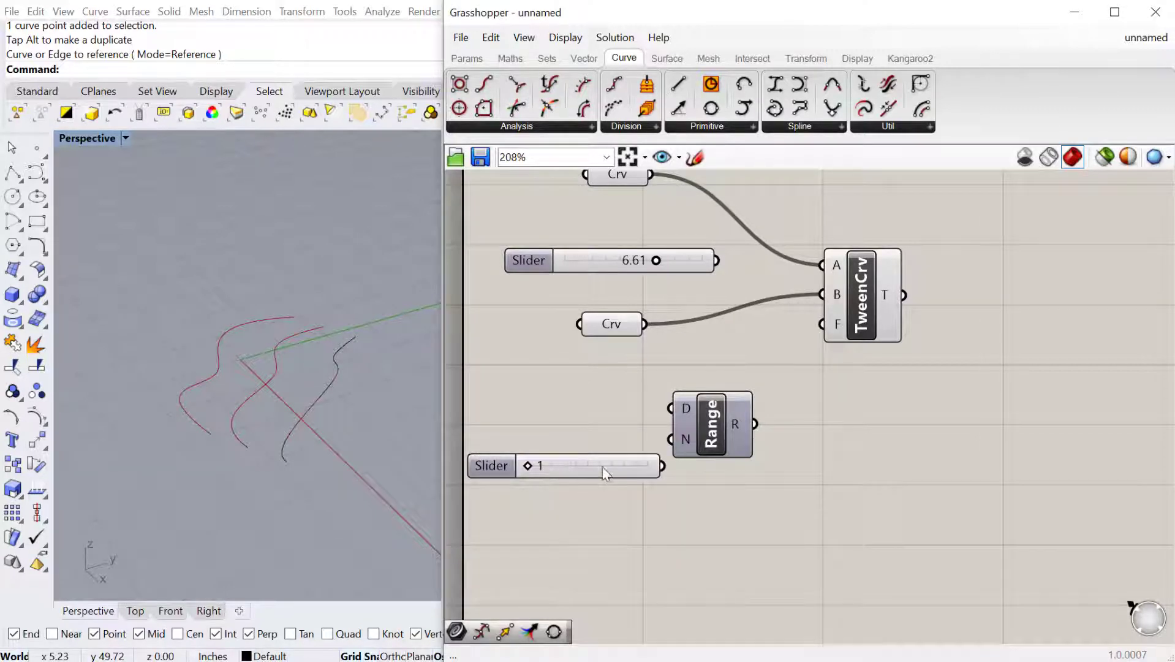
{"action": "left_click_drag", "start_coordinate": [663, 467], "coordinate": [724, 422]}
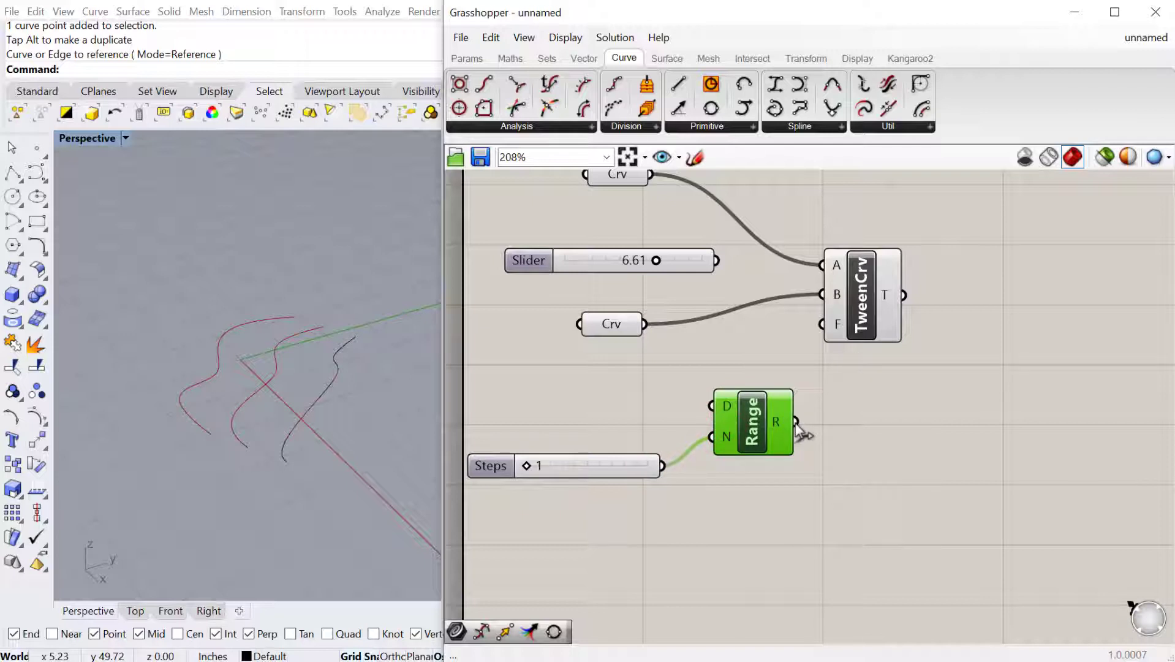
Step: Connect the Range output to the Tween Curve factor, set the steps to 9 and move the Range component lower
{"action": "left_click_drag", "start_coordinate": [796, 424], "coordinate": [814, 341]}
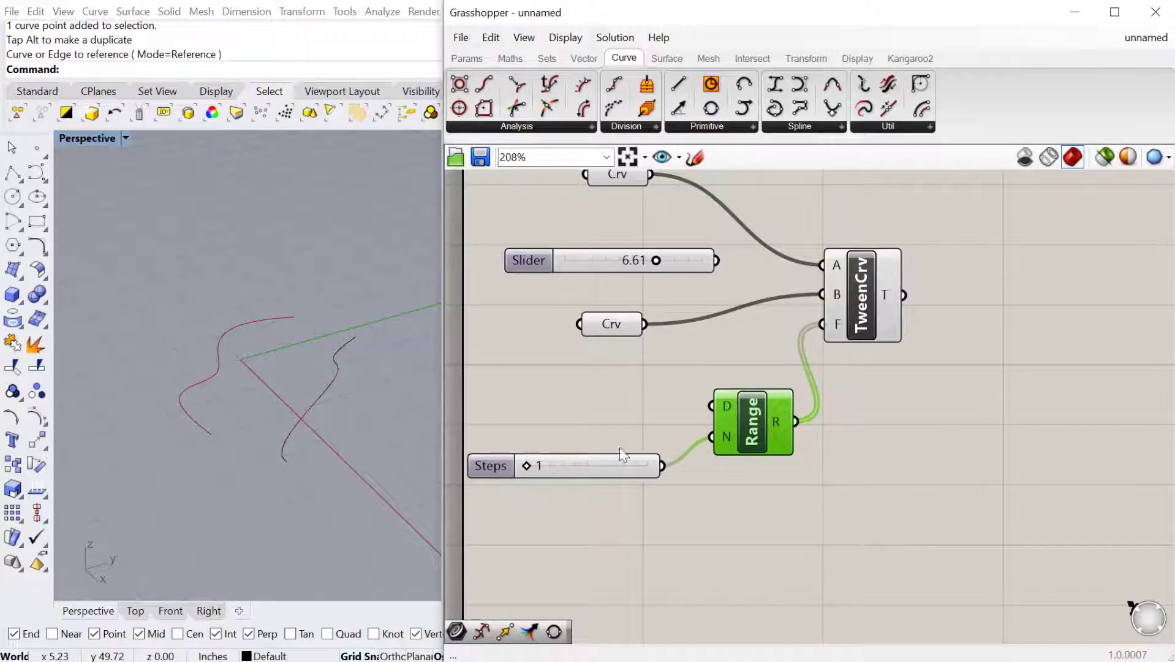
{"action": "left_click_drag", "start_coordinate": [527, 471], "coordinate": [579, 473]}
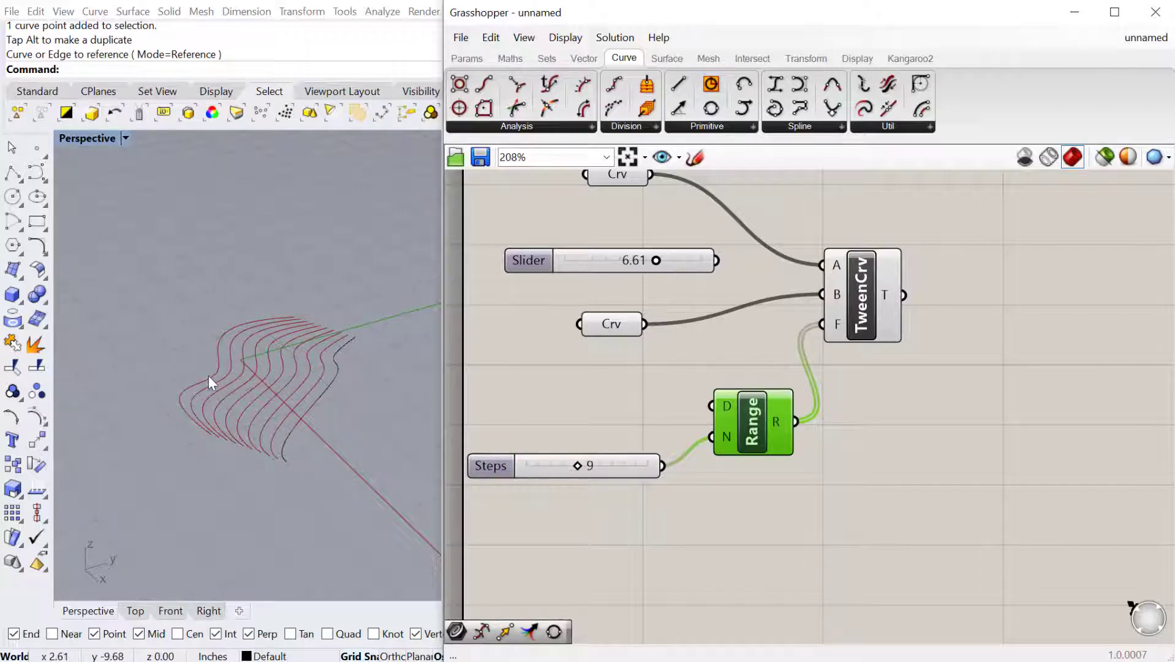
{"action": "right_click_drag", "start_coordinate": [303, 384], "coordinate": [333, 367]}
{"action": "left_click_drag", "start_coordinate": [756, 399], "coordinate": [764, 434]}
Step: Try a new 0 to 1.000 slider, set to 0.294, as the Tween Curve factor in place of the Range output
{"action": "left_click_drag", "start_coordinate": [610, 254], "coordinate": [604, 255]}
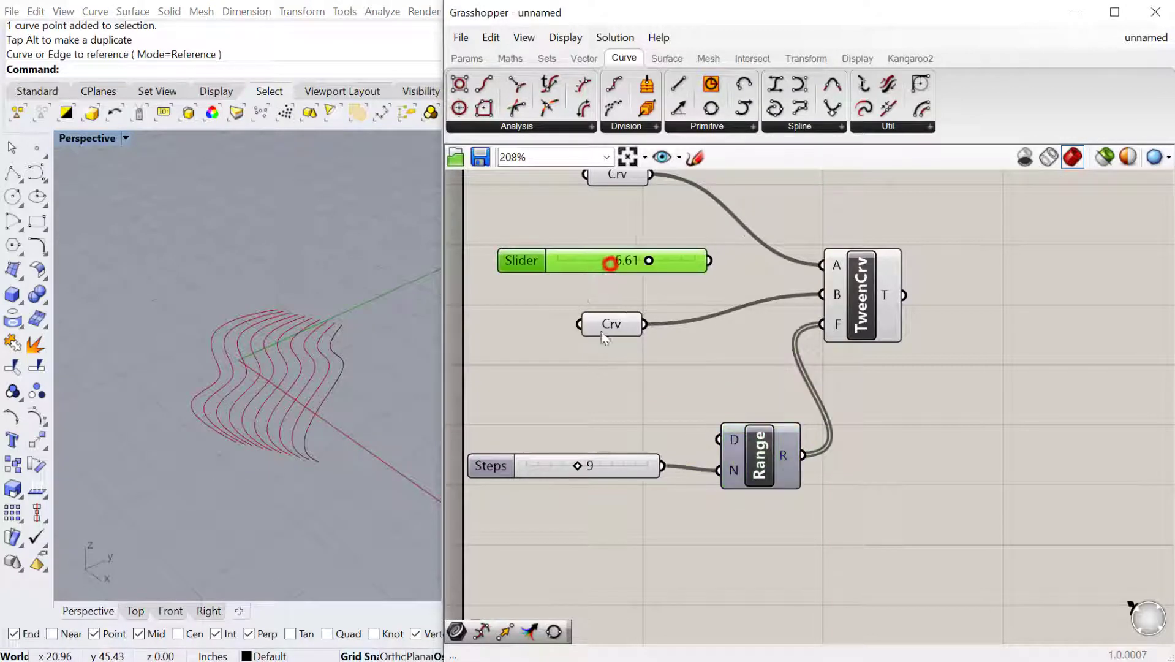
{"action": "double_click", "coordinate": [595, 356]}
{"action": "type", "text": "0<1.000"}
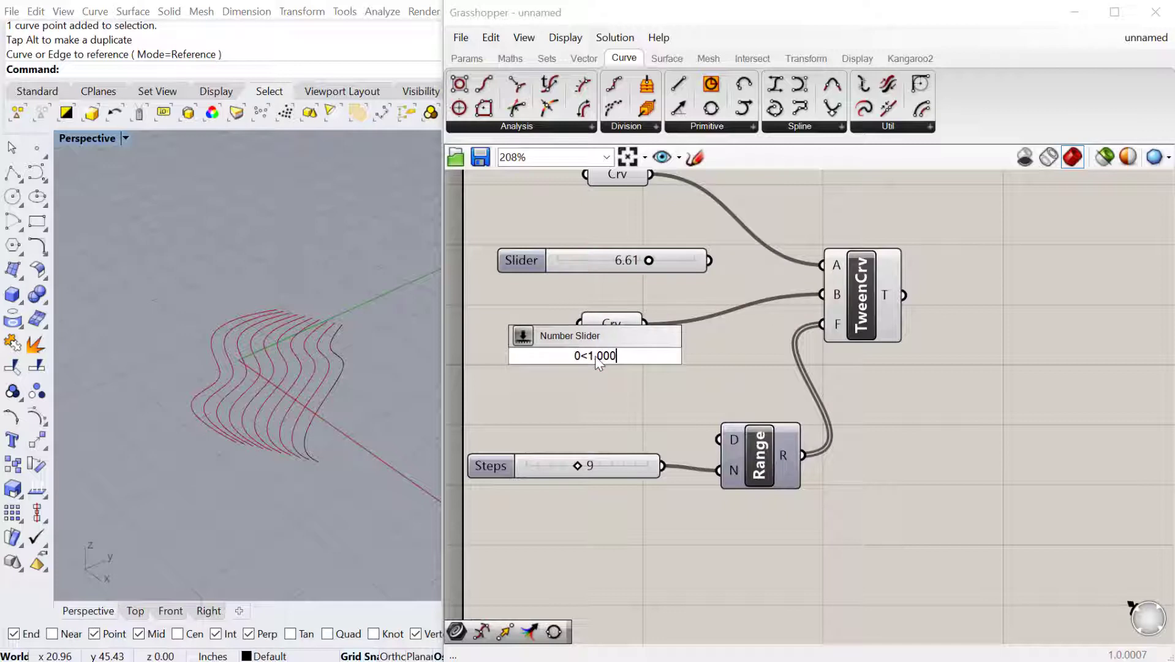
{"action": "key", "text": "Return"}
{"action": "left_click_drag", "start_coordinate": [693, 358], "coordinate": [823, 323]}
{"action": "left_click_drag", "start_coordinate": [559, 354], "coordinate": [646, 399]}
Step: Reconnect the Range output to the Tween Curve factor with 9 steps and inspect the tweened curves
{"action": "left_click_drag", "start_coordinate": [804, 455], "coordinate": [823, 324]}
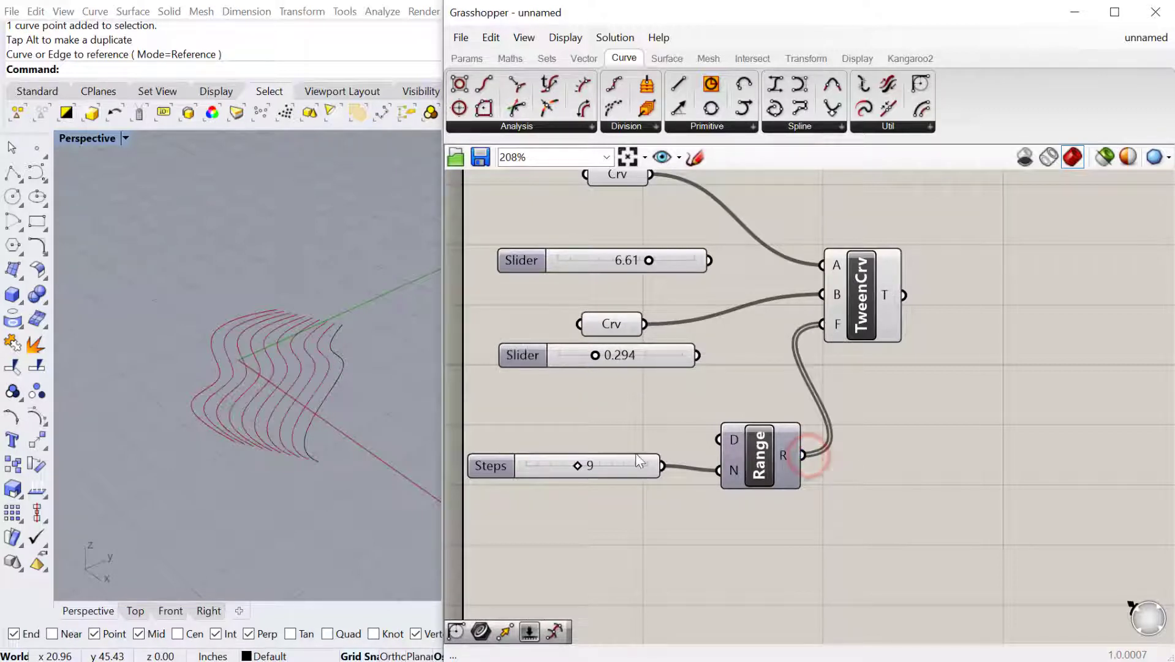
{"action": "mouse_move", "coordinate": [579, 467]}
{"action": "left_mouse_down"}
{"action": "mouse_move", "coordinate": [607, 468]}
{"action": "mouse_move", "coordinate": [582, 469]}
{"action": "left_mouse_up"}
{"action": "right_click_drag", "start_coordinate": [247, 451], "coordinate": [193, 452]}
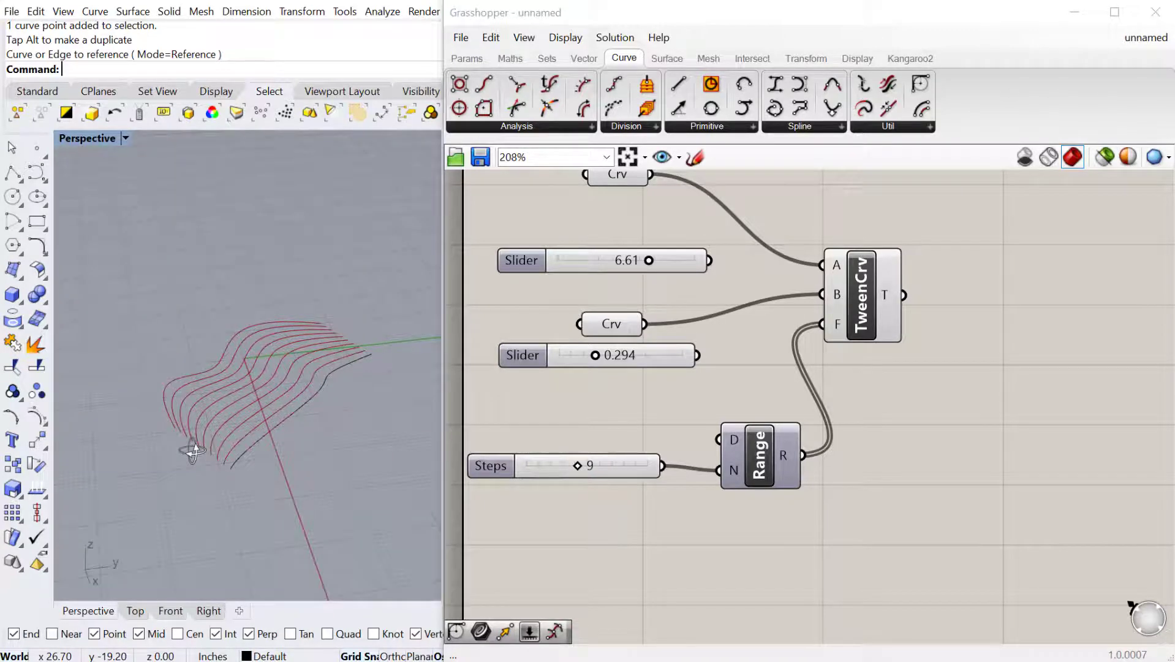
{"action": "scroll", "coordinate": [706, 352], "scroll_direction": "down", "scroll_amount": 2}
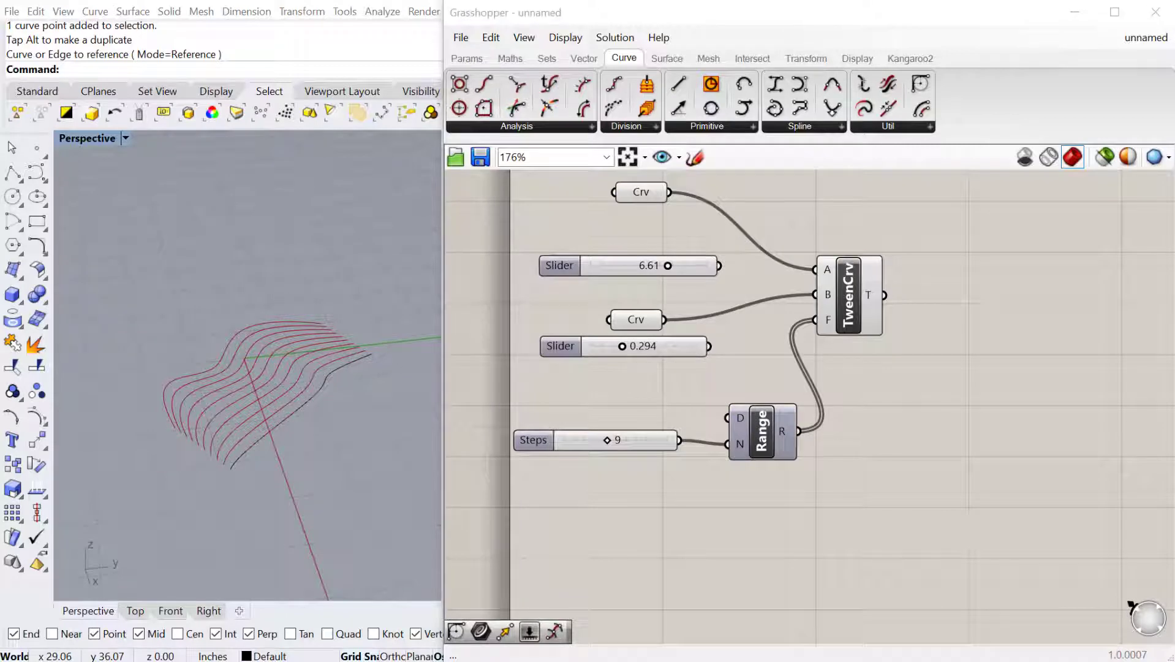
Step: Delete the sliders, the Range and Tween Curve components and the first Curve parameter, keeping only the second Curve parameter
{"action": "scroll", "coordinate": [780, 450], "scroll_direction": "down", "scroll_amount": 4}
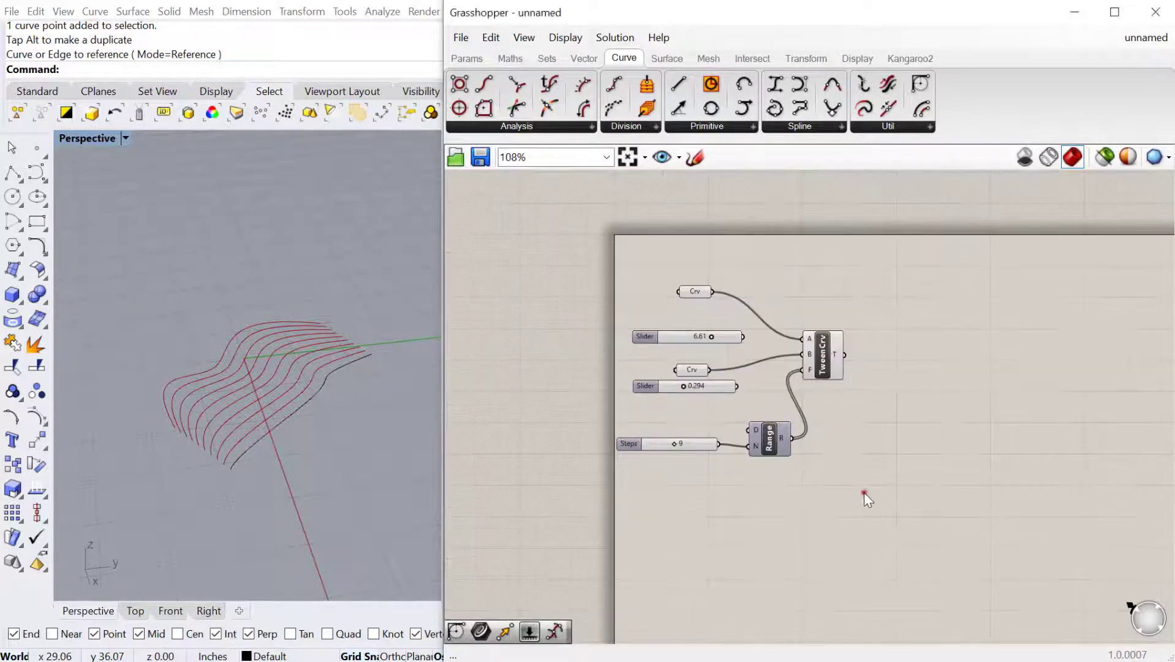
{"action": "left_click_drag", "start_coordinate": [864, 492], "coordinate": [687, 331]}
{"action": "key", "text": "Delete"}
{"action": "left_click", "coordinate": [678, 338]}
{"action": "key", "text": "Delete"}
{"action": "left_click", "coordinate": [698, 291]}
{"action": "key", "text": "Delete"}
{"action": "left_click", "coordinate": [827, 356]}
{"action": "key", "text": "Delete"}
Step: Draw a freeform degree 3 curve apart from the existing one in the Perspective view and select it
{"action": "right_click_drag", "start_coordinate": [262, 415], "coordinate": [347, 459]}
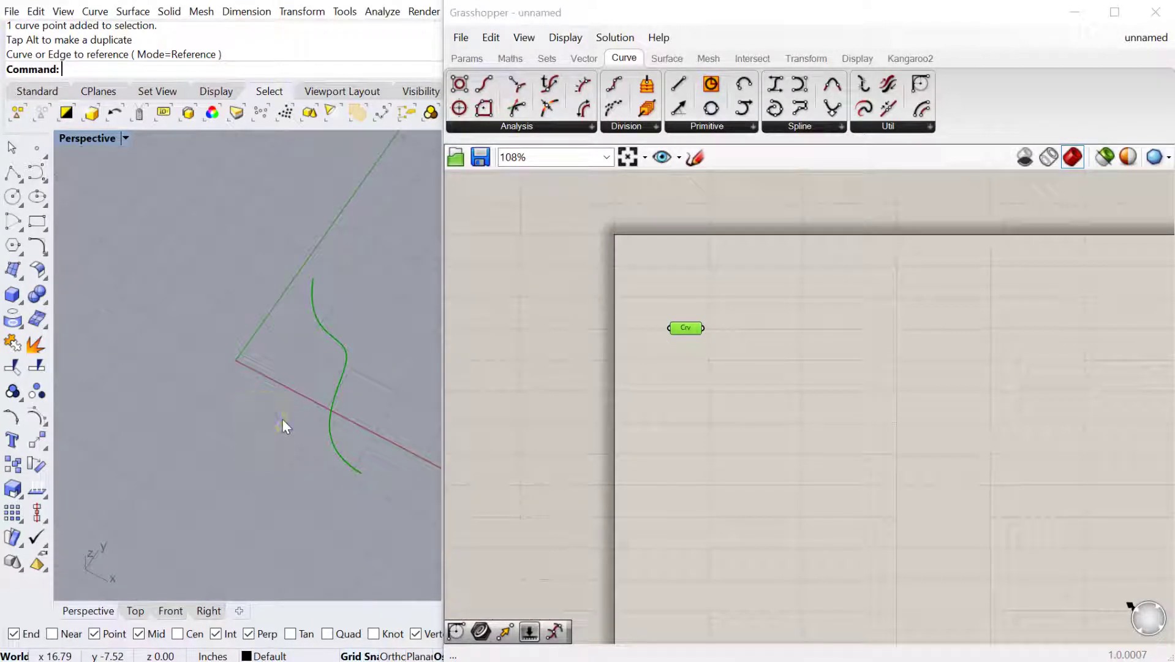
{"action": "key", "text": "Return"}
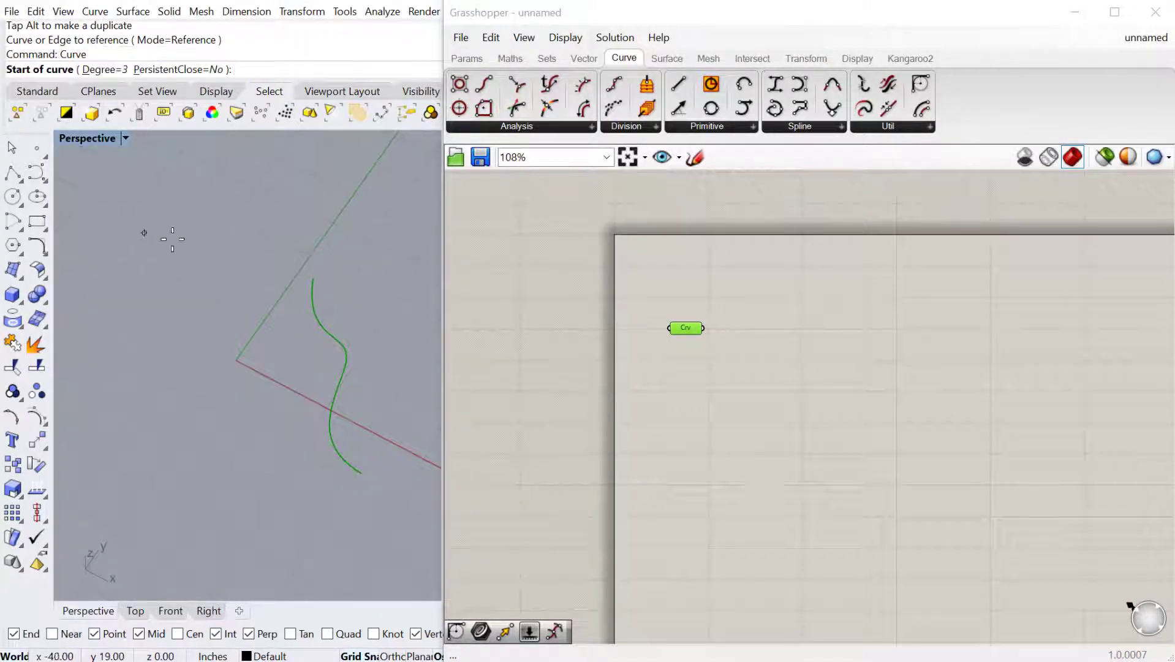
{"action": "right_click_drag", "start_coordinate": [174, 236], "coordinate": [144, 236]}
{"action": "left_click", "coordinate": [114, 329]}
{"action": "left_click", "coordinate": [114, 243]}
{"action": "left_click", "coordinate": [188, 204]}
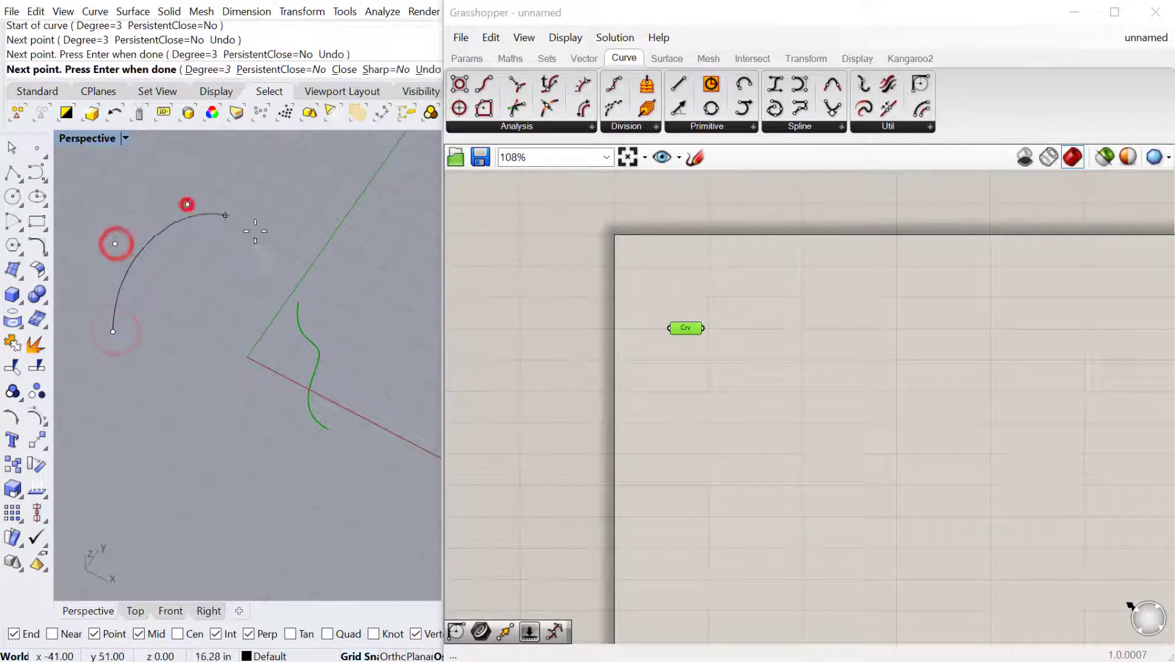
{"action": "left_click", "coordinate": [257, 251]}
{"action": "left_click", "coordinate": [312, 195]}
{"action": "right_click", "coordinate": [309, 250]}
{"action": "right_click_drag", "start_coordinate": [330, 340], "coordinate": [418, 358]}
{"action": "left_click", "coordinate": [421, 360]}
Step: Add a second Curve parameter to the canvas and place it beneath the first one
{"action": "double_click", "coordinate": [728, 396]}
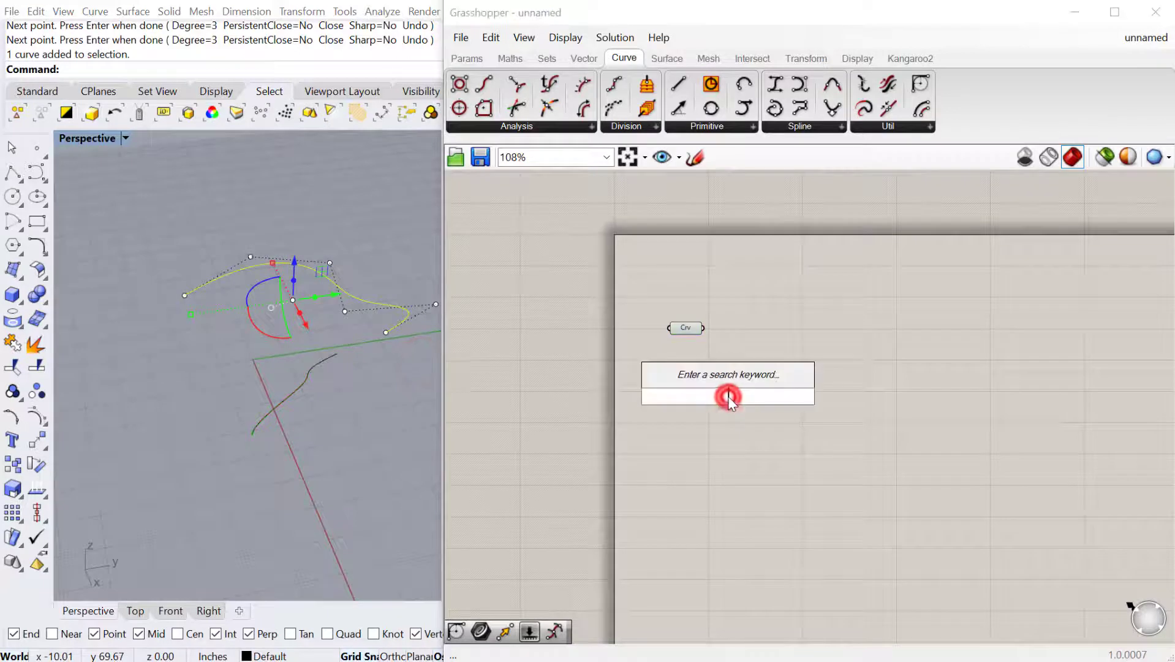
{"action": "type", "text": "curve"}
{"action": "left_click", "coordinate": [691, 376]}
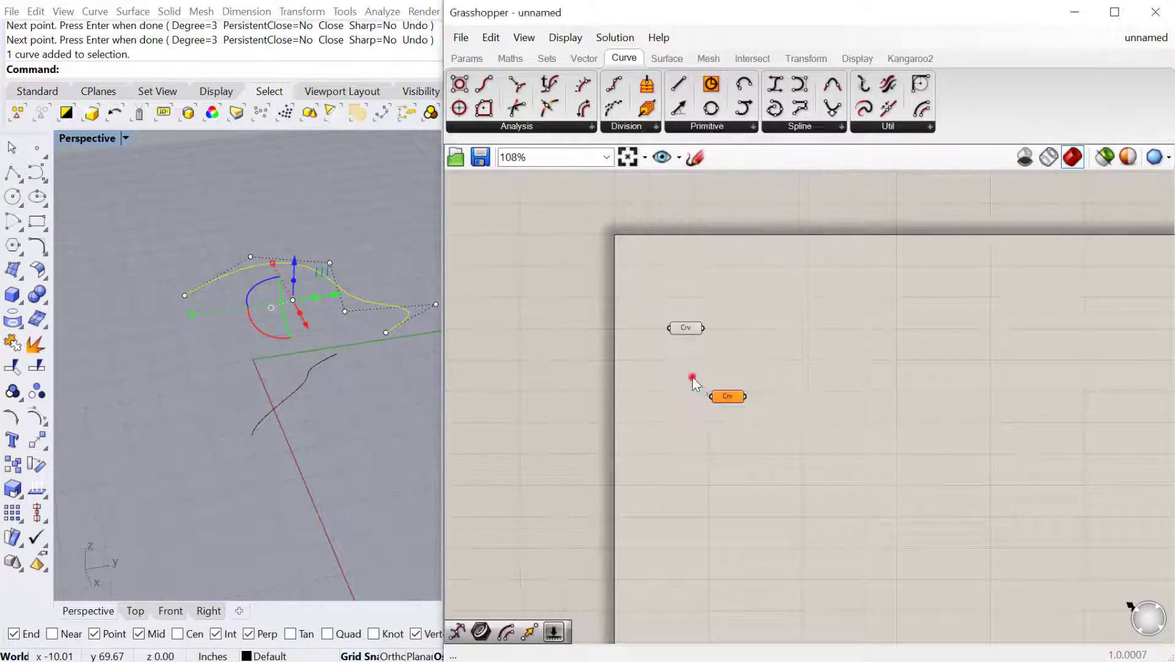
{"action": "left_click", "coordinate": [720, 395]}
{"action": "left_click_drag", "start_coordinate": [722, 399], "coordinate": [683, 372]}
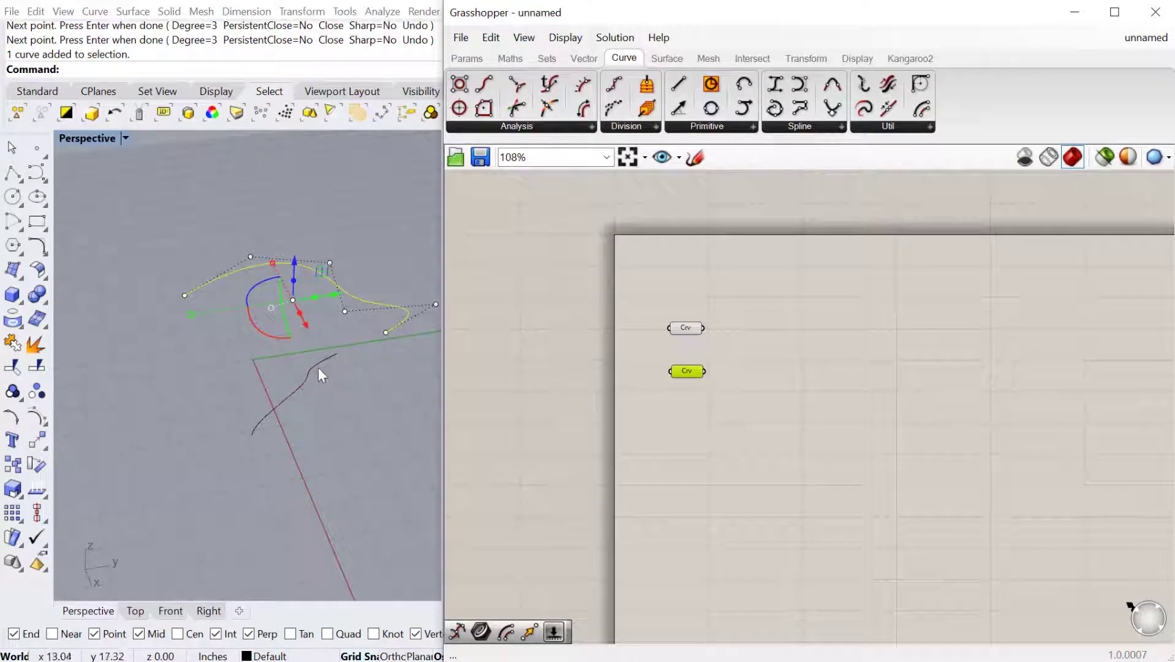
Step: Reference the newly drawn curve in the second Curve parameter and hide both source curves in Rhino
{"action": "right_click", "coordinate": [688, 368]}
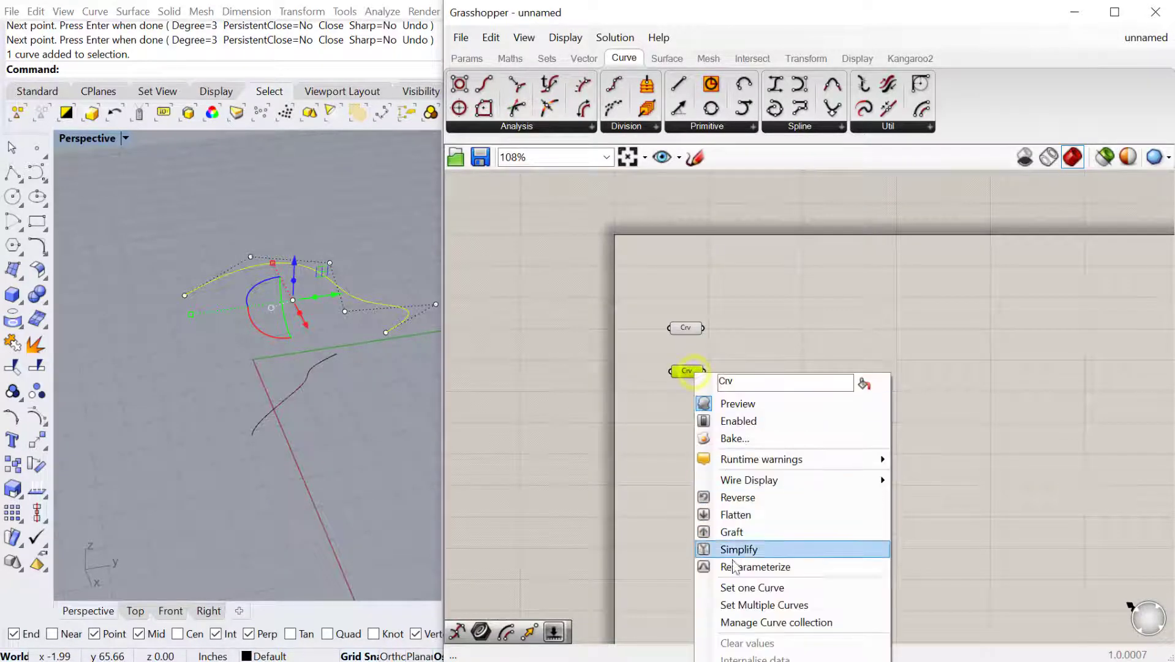
{"action": "left_click", "coordinate": [743, 584]}
{"action": "left_click_drag", "start_coordinate": [353, 441], "coordinate": [195, 212]}
{"action": "key", "text": "ctrl+h"}
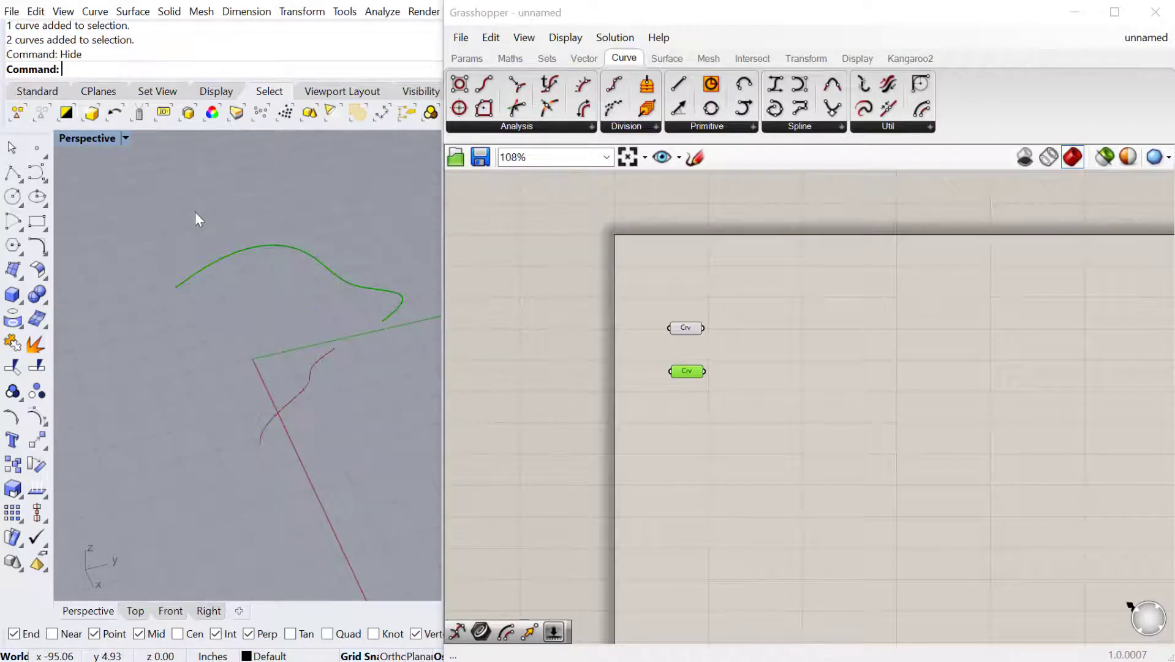
Step: Add a Blend Curve component beside the two Curve parameters and move the second parameter closer to the first
{"action": "double_click", "coordinate": [762, 345]}
{"action": "type", "text": "blend"}
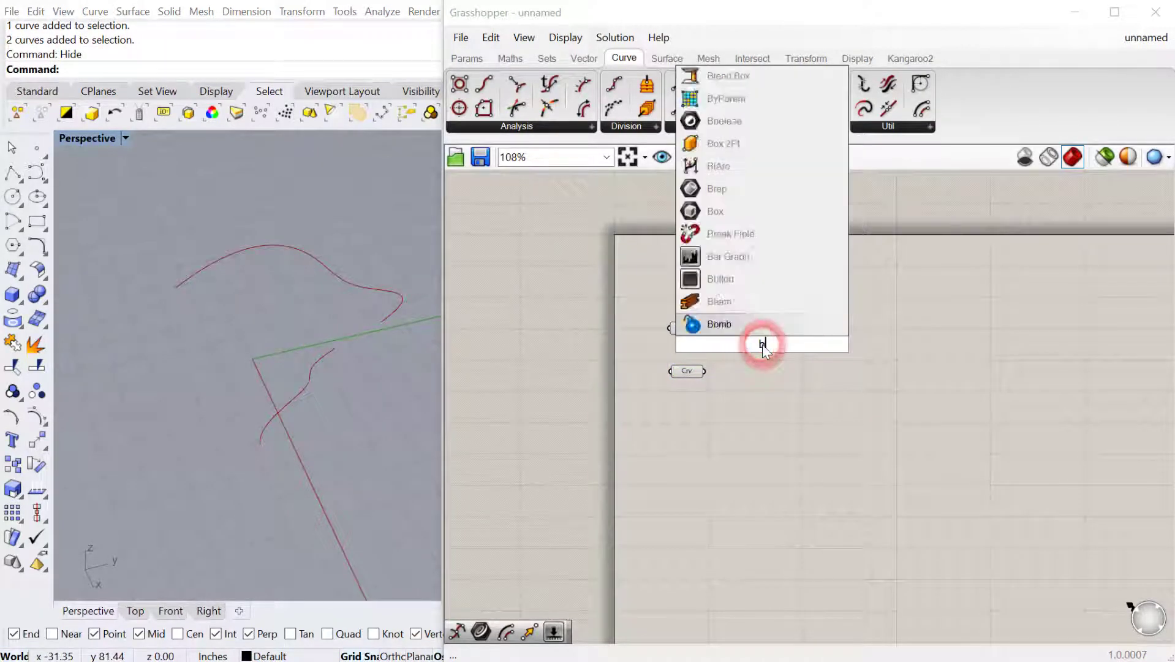
{"action": "left_click", "coordinate": [742, 316]}
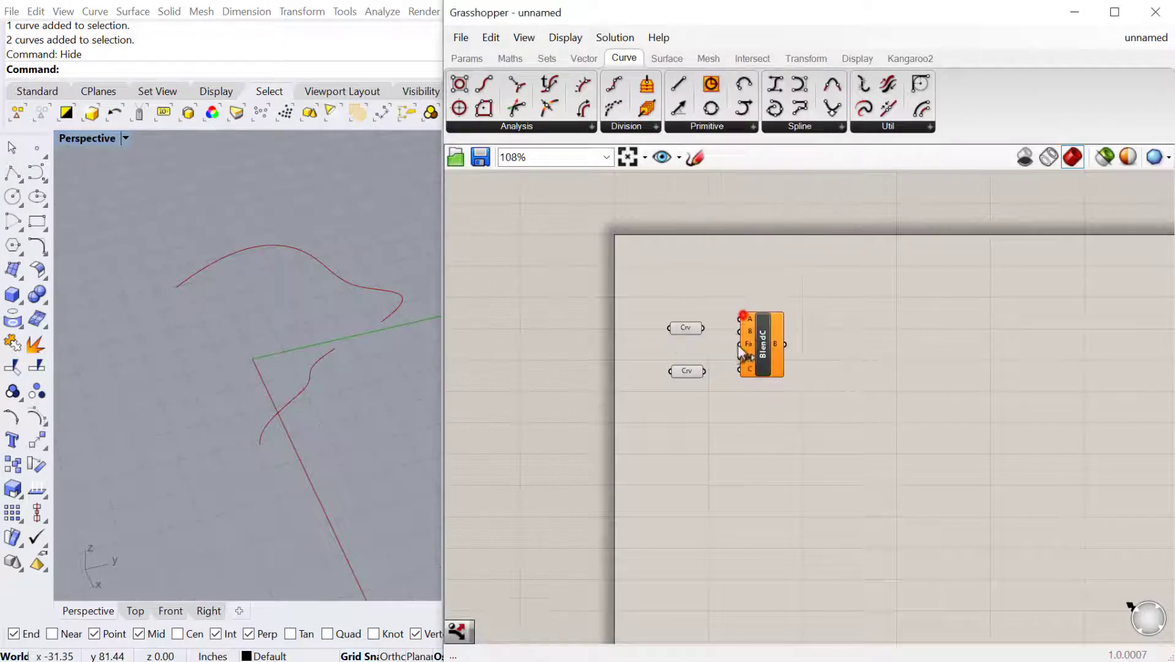
{"action": "left_click_drag", "start_coordinate": [750, 359], "coordinate": [763, 360]}
{"action": "scroll", "coordinate": [717, 365], "scroll_direction": "up", "scroll_amount": 3}
{"action": "left_click_drag", "start_coordinate": [669, 374], "coordinate": [668, 352]}
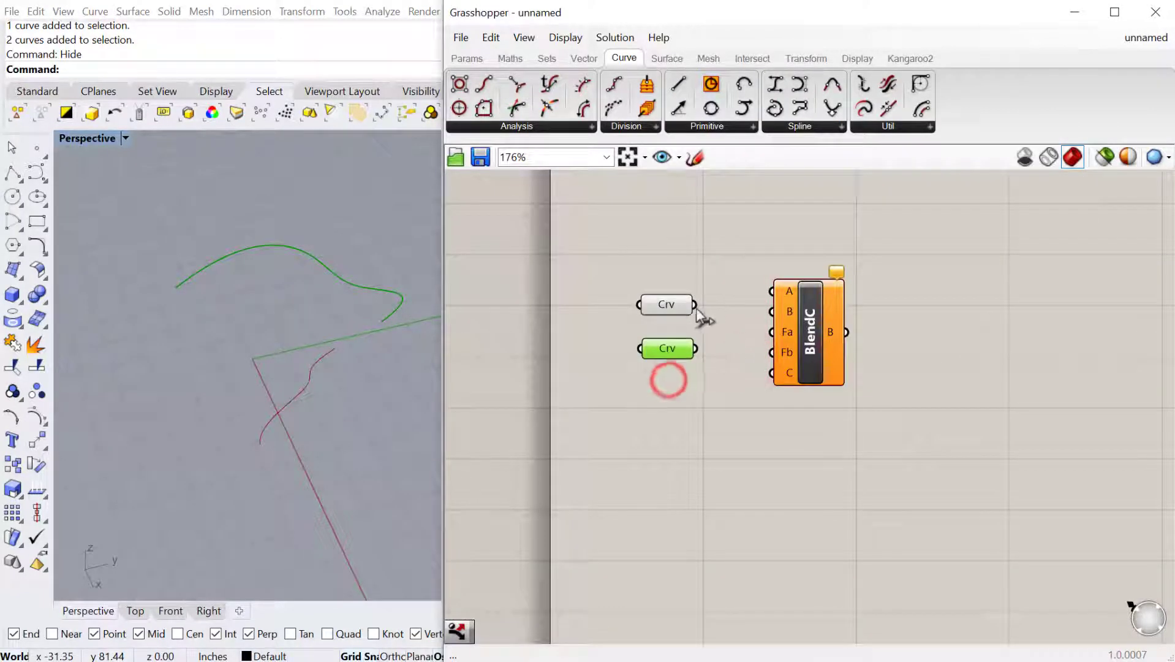
Step: Connect the first Curve parameter to input A and the second to input B of Blend Curve
{"action": "left_click_drag", "start_coordinate": [694, 305], "coordinate": [792, 289]}
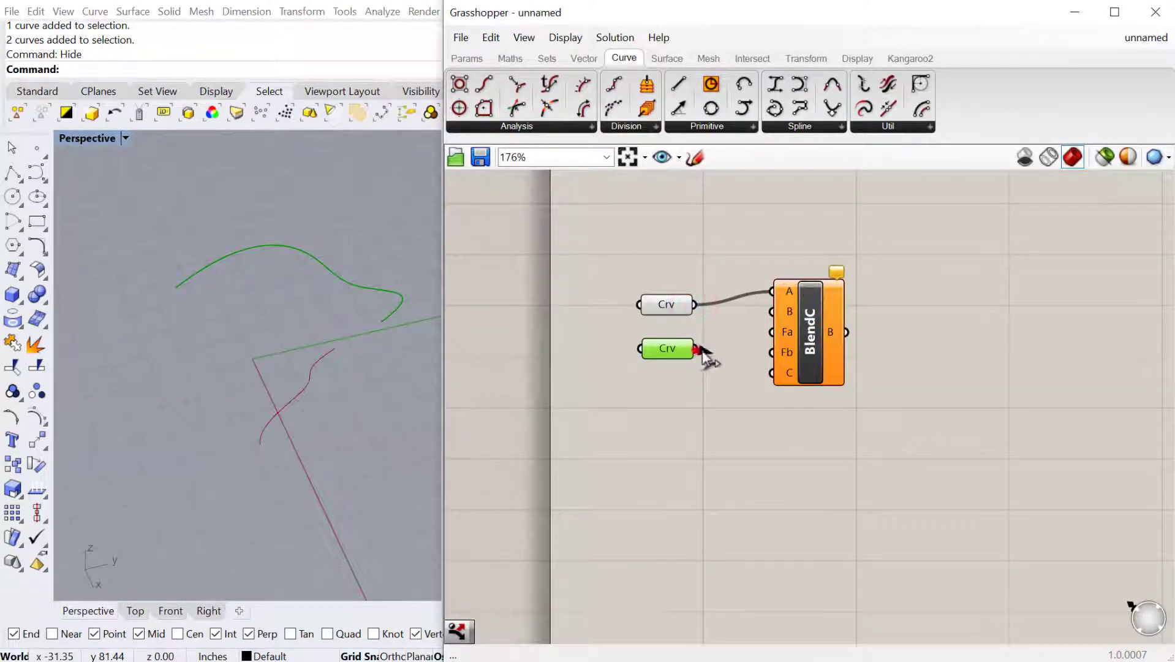
{"action": "left_click_drag", "start_coordinate": [698, 349], "coordinate": [775, 313]}
{"action": "right_click_drag", "start_coordinate": [416, 380], "coordinate": [366, 390]}
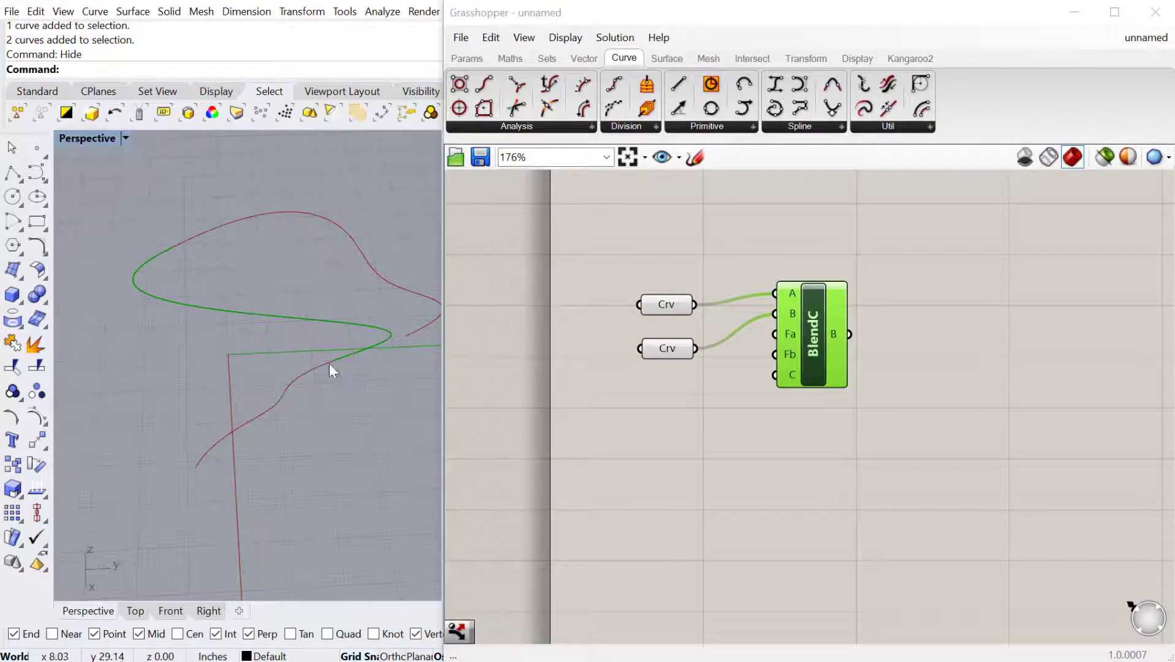
{"action": "right_click_drag", "start_coordinate": [288, 375], "coordinate": [299, 346]}
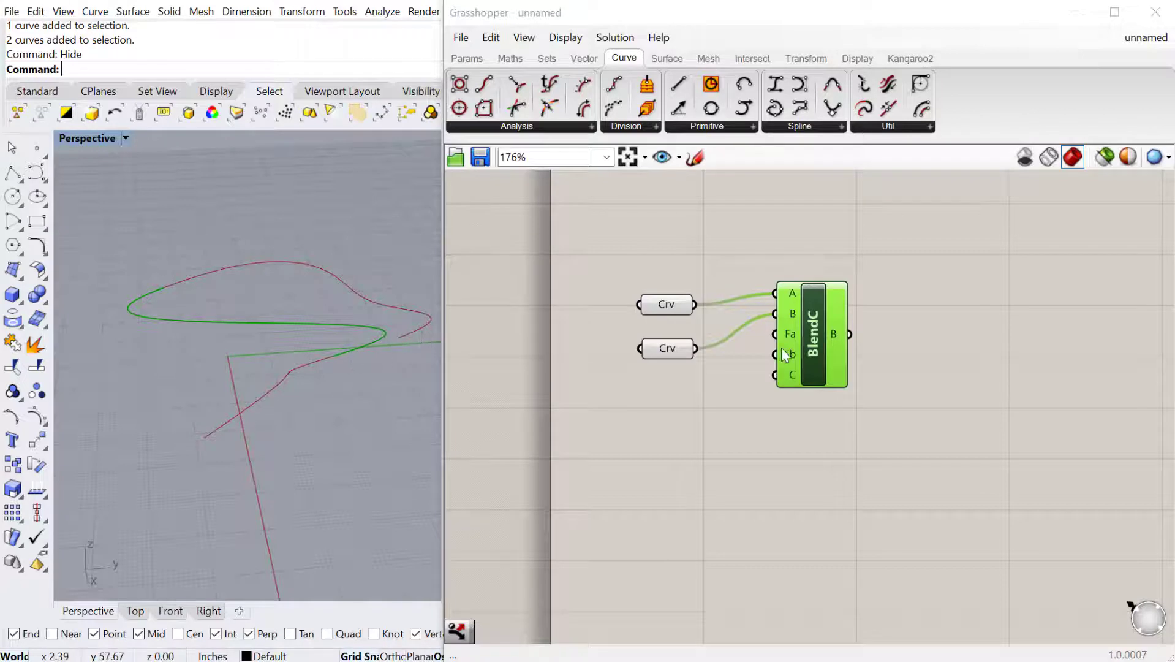
Step: Insert a Flip Curve component between the second Curve parameter and input B of Blend Curve
{"action": "left_click_drag", "start_coordinate": [781, 347], "coordinate": [798, 349]}
{"action": "left_click_drag", "start_coordinate": [673, 343], "coordinate": [656, 366]}
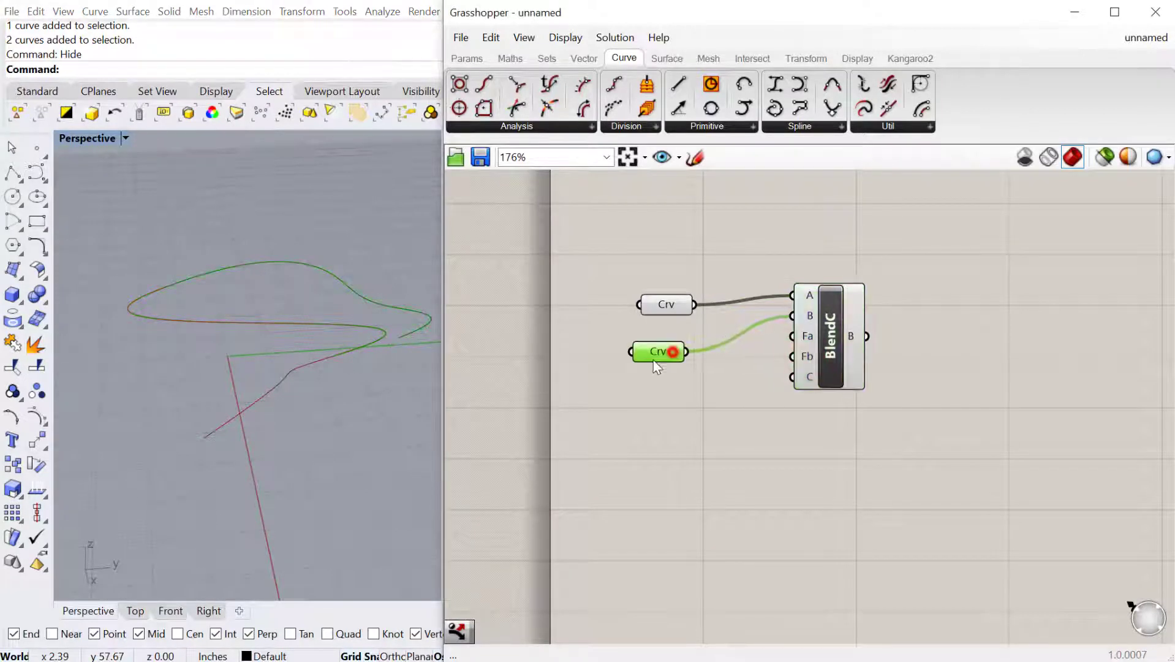
{"action": "double_click", "coordinate": [653, 418]}
{"action": "type", "text": "flip"}
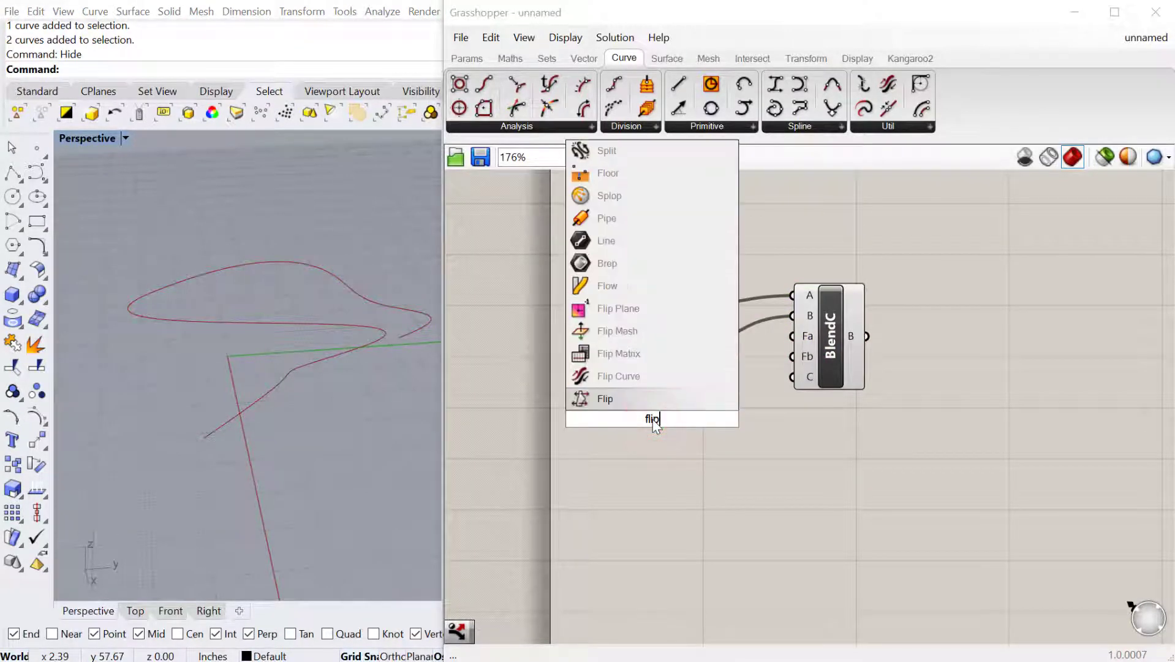
{"action": "left_click", "coordinate": [638, 376]}
{"action": "left_click_drag", "start_coordinate": [623, 418], "coordinate": [625, 418]}
{"action": "mouse_move", "coordinate": [658, 421]}
{"action": "left_mouse_down"}
{"action": "mouse_move", "coordinate": [678, 427]}
{"action": "mouse_move", "coordinate": [738, 362]}
{"action": "mouse_move", "coordinate": [807, 316]}
{"action": "left_mouse_up"}
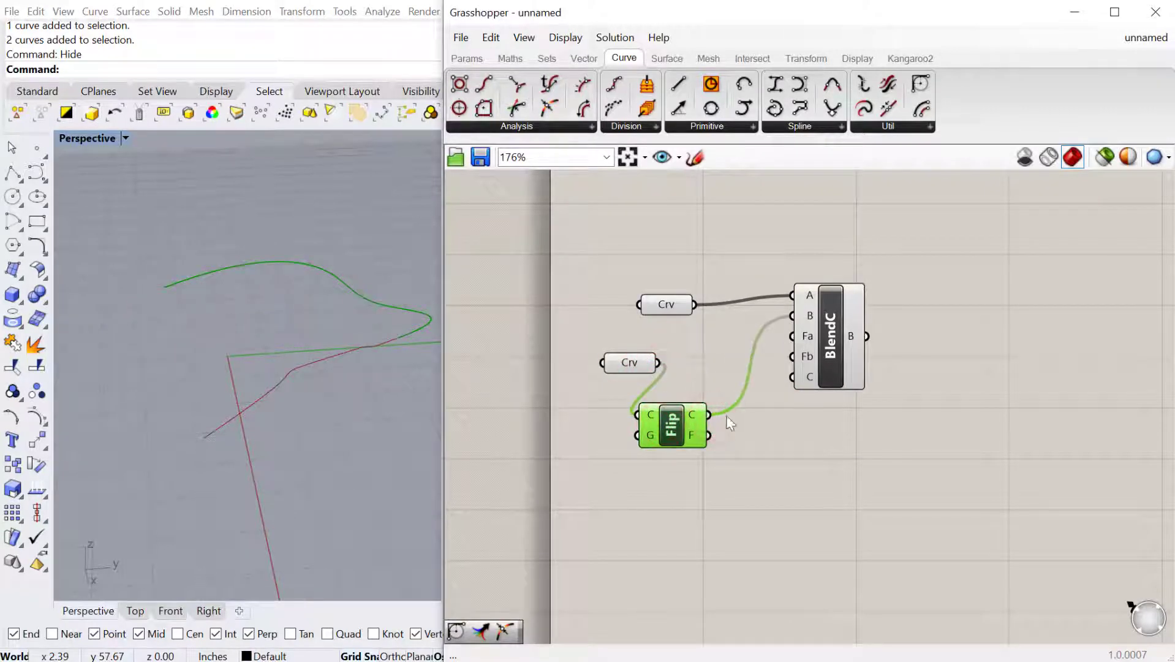
{"action": "right_click_drag", "start_coordinate": [341, 388], "coordinate": [349, 412]}
Step: Move the Blend Curve component away from Flip Curve and examine its bulge factor inputs and the blended curve
{"action": "left_click", "coordinate": [791, 345]}
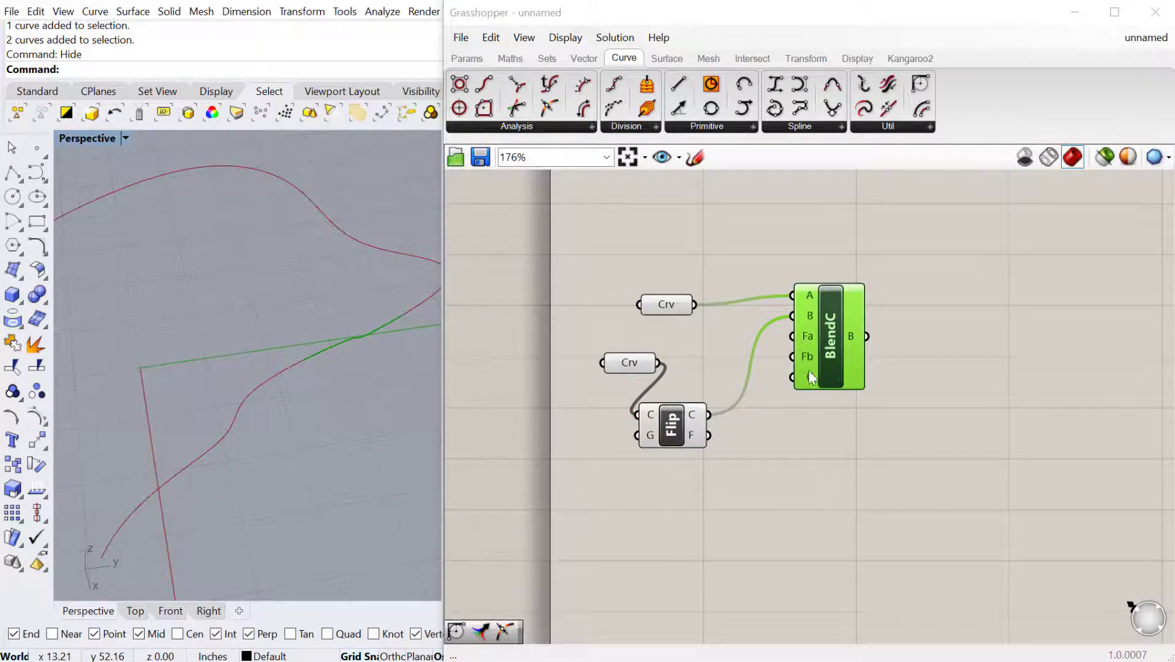
{"action": "left_click_drag", "start_coordinate": [806, 357], "coordinate": [867, 382]}
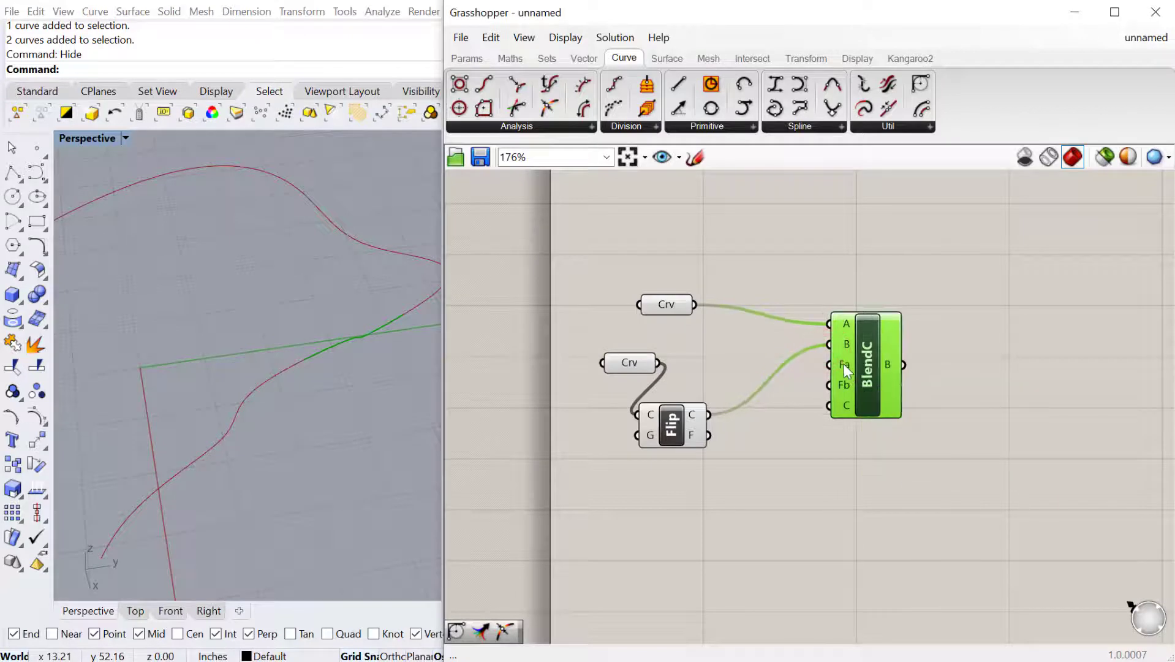
{"action": "mouse_move", "coordinate": [844, 363]}
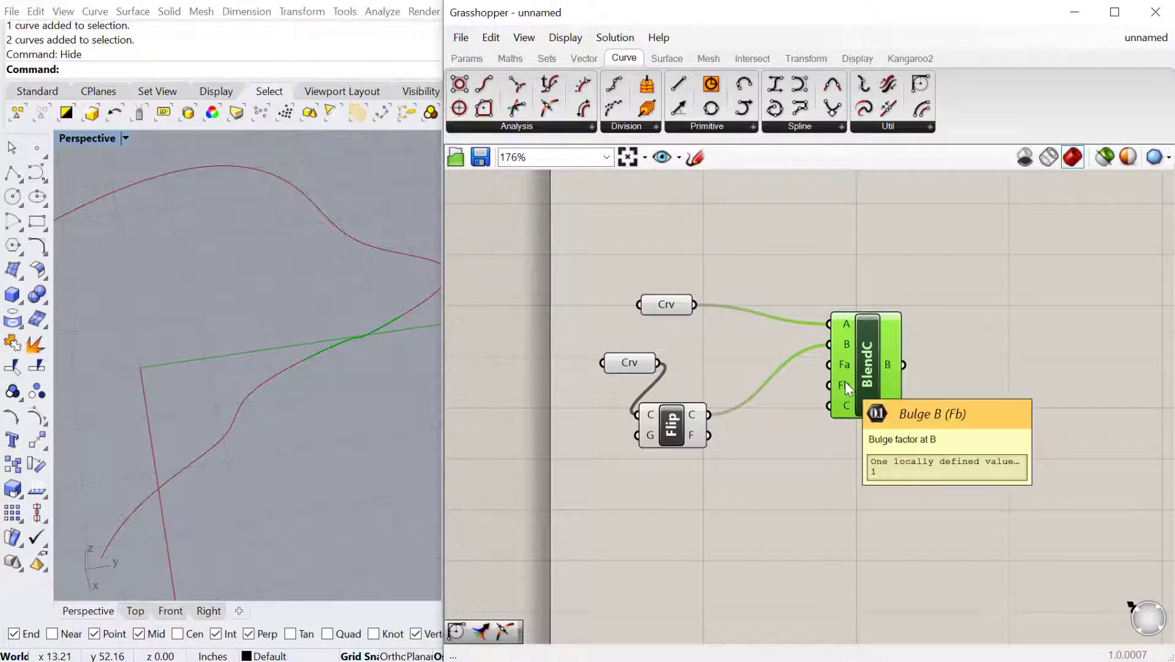
{"action": "right_click_drag", "start_coordinate": [271, 361], "coordinate": [333, 428]}
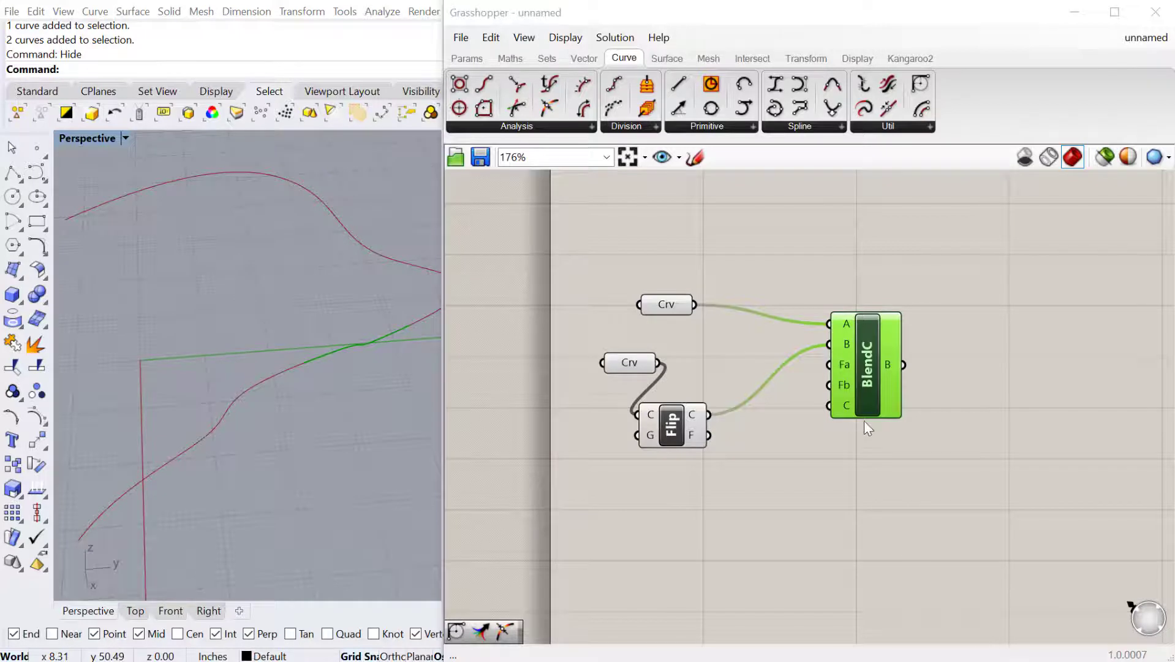
{"action": "scroll", "coordinate": [721, 353], "scroll_direction": "down", "scroll_amount": 2}
{"action": "right_click_drag", "start_coordinate": [184, 380], "coordinate": [258, 368]}
Step: Delete the Flip Curve and Blend Curve components and both Curve parameters to empty the canvas
{"action": "left_click_drag", "start_coordinate": [620, 348], "coordinate": [686, 447]}
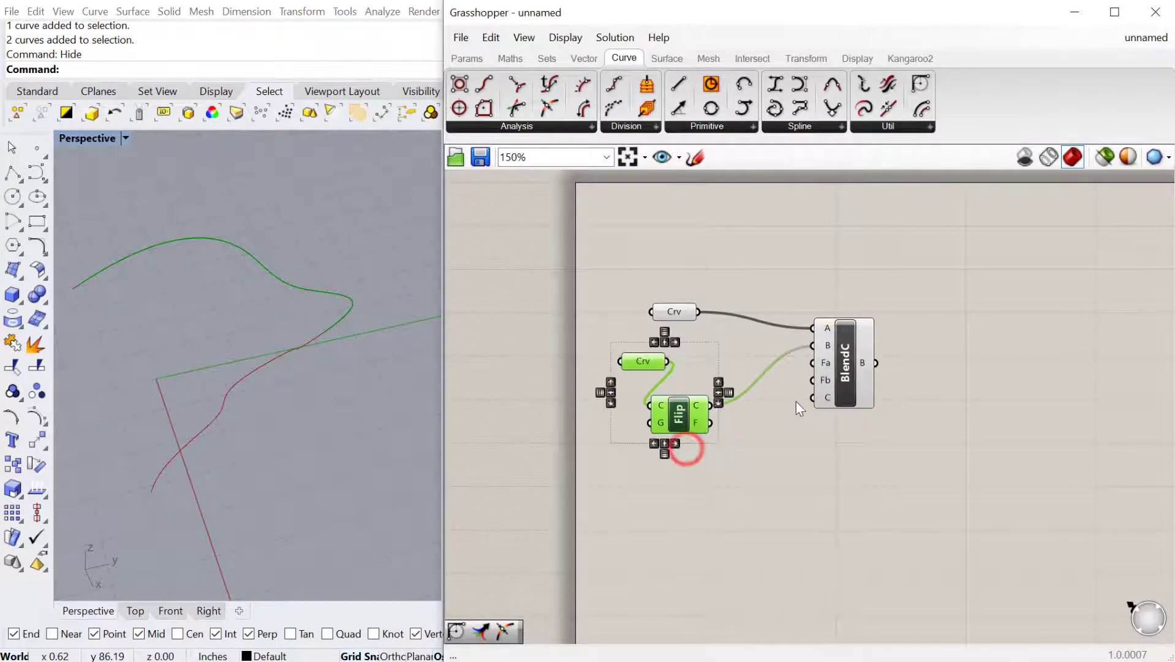
{"action": "key", "text": "Delete"}
{"action": "left_click", "coordinate": [847, 398]}
{"action": "key", "text": "Delete"}
{"action": "left_click", "coordinate": [270, 485]}
{"action": "key", "text": "Delete"}
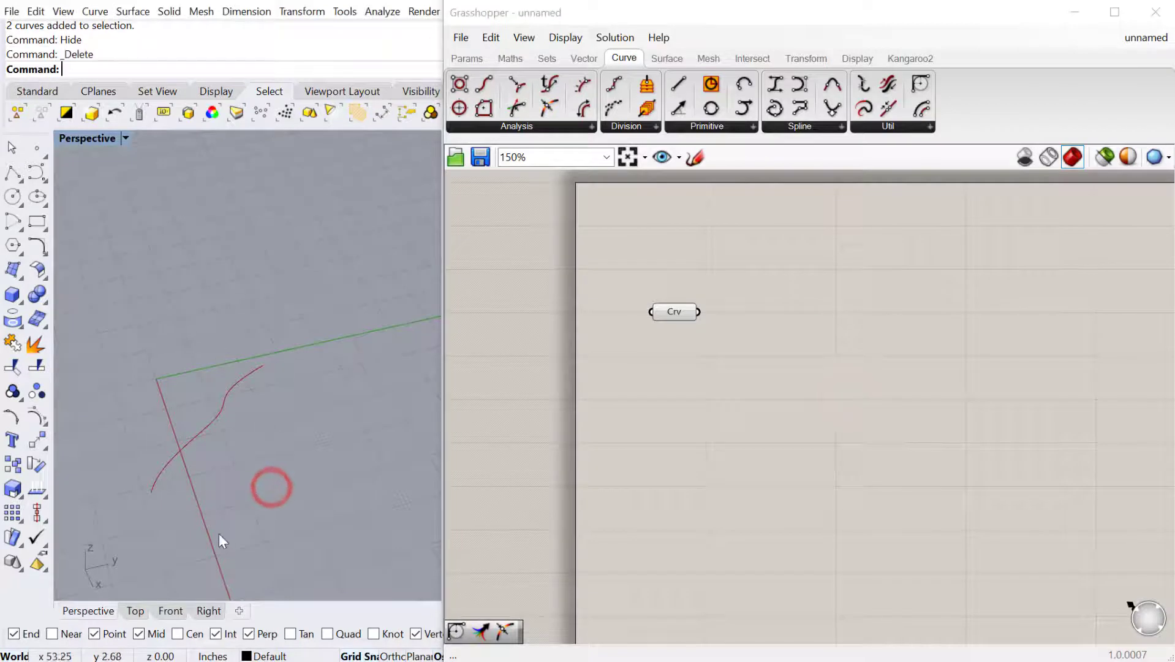
{"action": "left_click", "coordinate": [667, 309]}
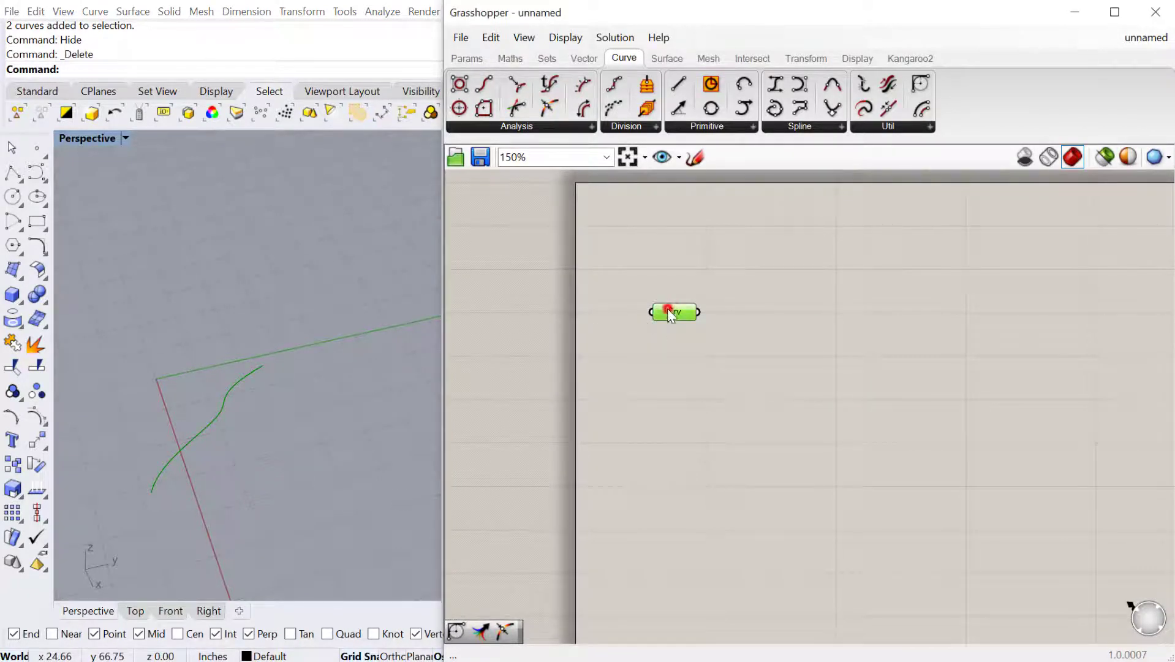
{"action": "key", "text": "Delete"}
Step: Draw a wavy five-point degree 3 curve across the vertical axis in the Front view
{"action": "left_click", "coordinate": [180, 581]}
{"action": "left_click", "coordinate": [171, 611]}
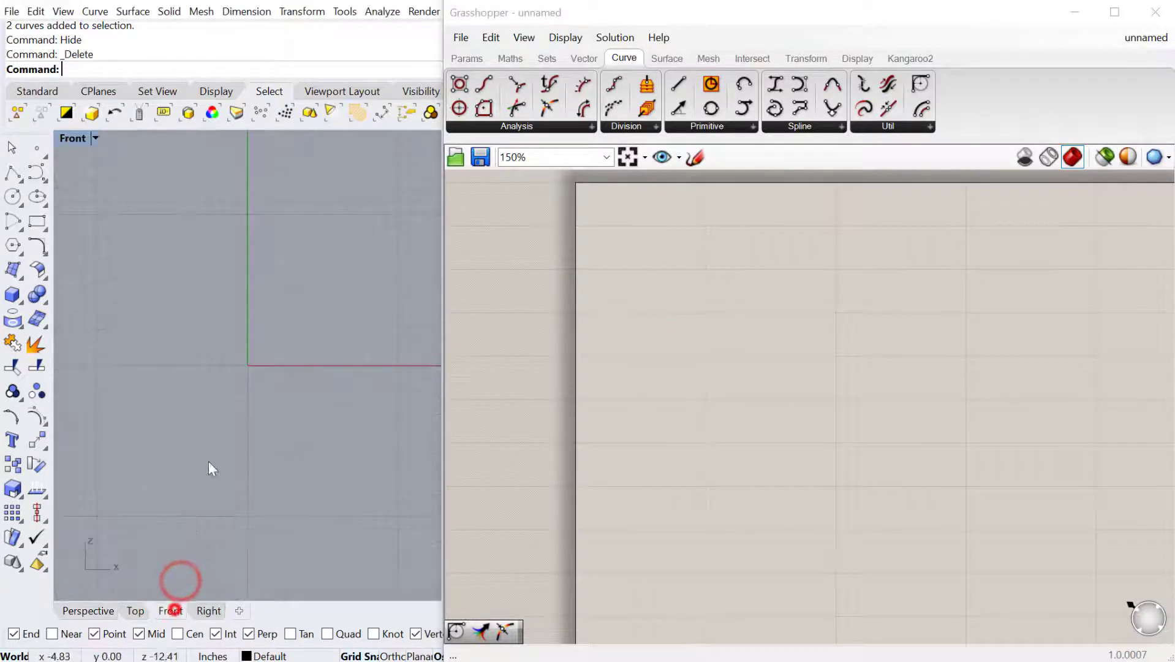
{"action": "key", "text": "Return"}
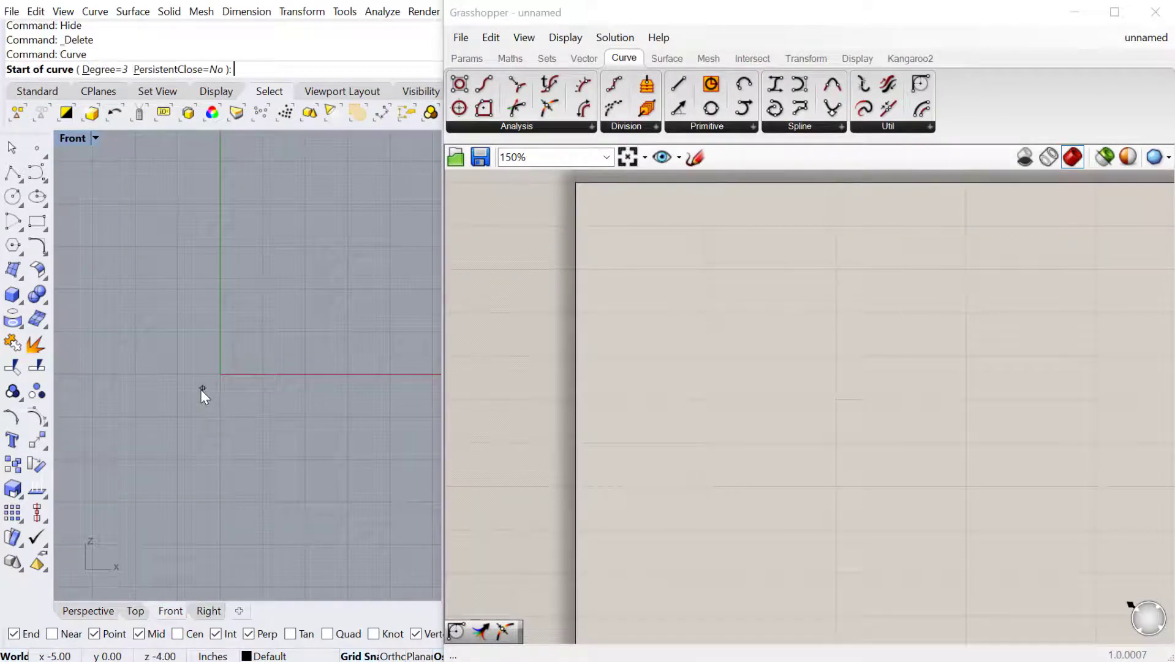
{"action": "left_click", "coordinate": [129, 414]}
{"action": "left_click", "coordinate": [149, 286]}
{"action": "left_click", "coordinate": [273, 475]}
{"action": "left_click", "coordinate": [317, 283]}
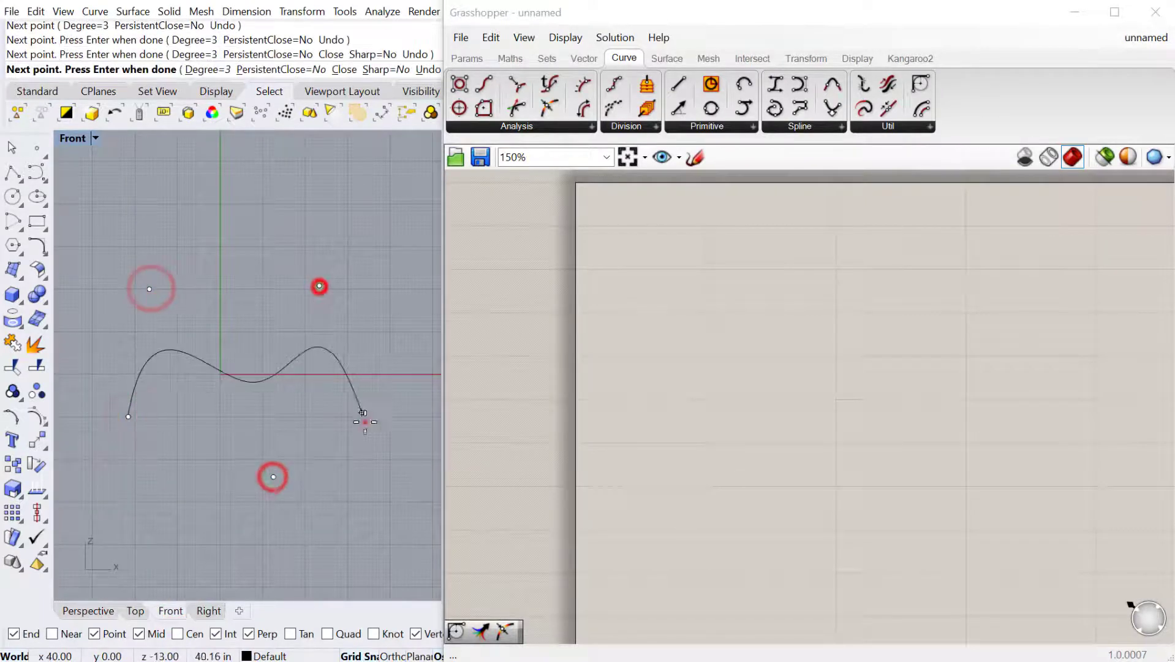
{"action": "left_click", "coordinate": [365, 422]}
{"action": "right_click", "coordinate": [365, 421]}
Step: Draw a single-arch degree 3 curve over the wavy one in the Front view
{"action": "right_click", "coordinate": [190, 411]}
{"action": "left_click", "coordinate": [142, 409]}
{"action": "left_click", "coordinate": [230, 292]}
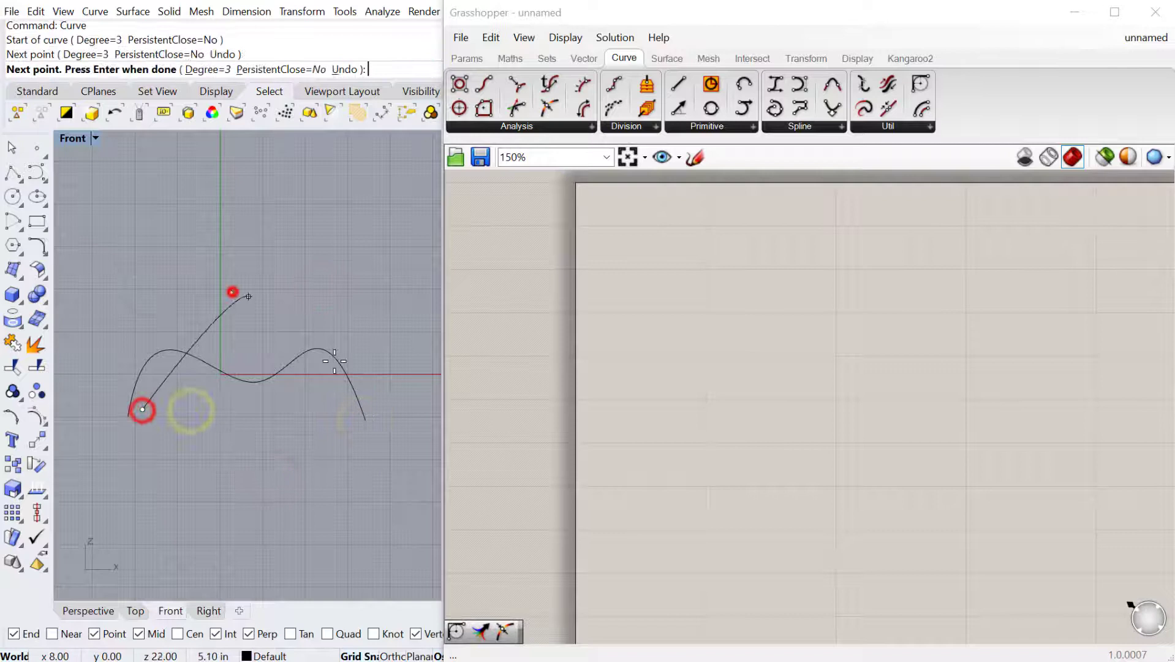
{"action": "left_click", "coordinate": [365, 420]}
{"action": "right_click", "coordinate": [341, 419]}
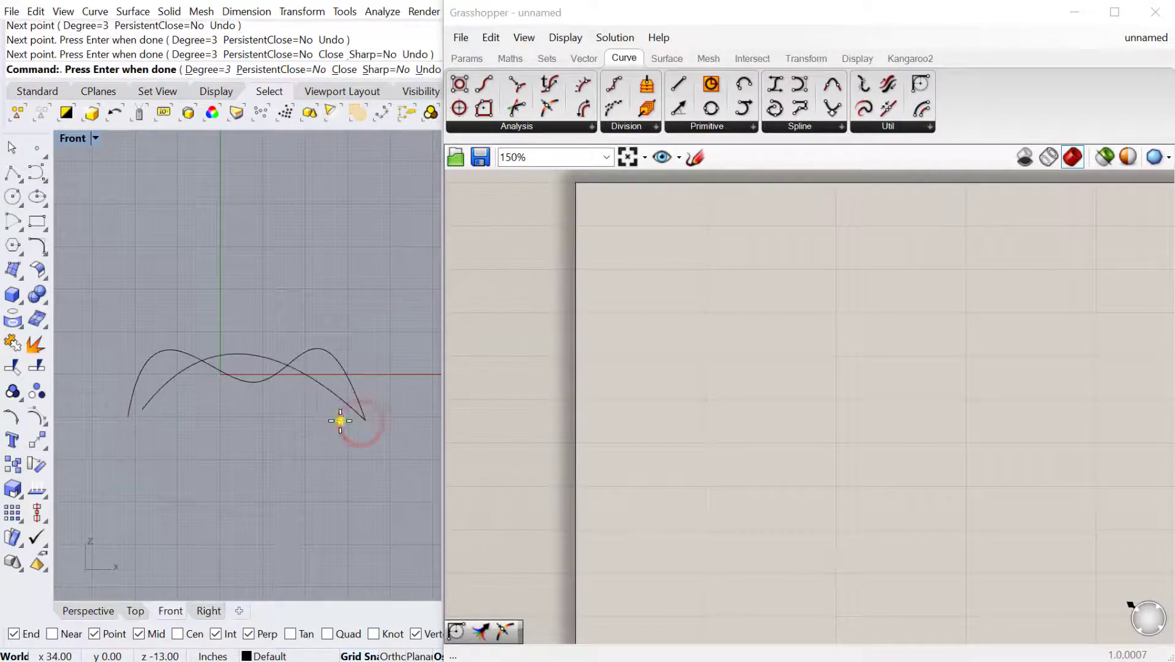
Step: Move the wavy curve away from the arched one along the Y axis in the Perspective view and select both
{"action": "left_click", "coordinate": [101, 609]}
{"action": "left_click", "coordinate": [187, 405]}
{"action": "left_click_drag", "start_coordinate": [215, 387], "coordinate": [341, 510]}
Step: Loft a surface between the two curves and set the Perspective view to Ghosted display
{"action": "type", "text": "loft"}
{"action": "key", "text": "Return"}
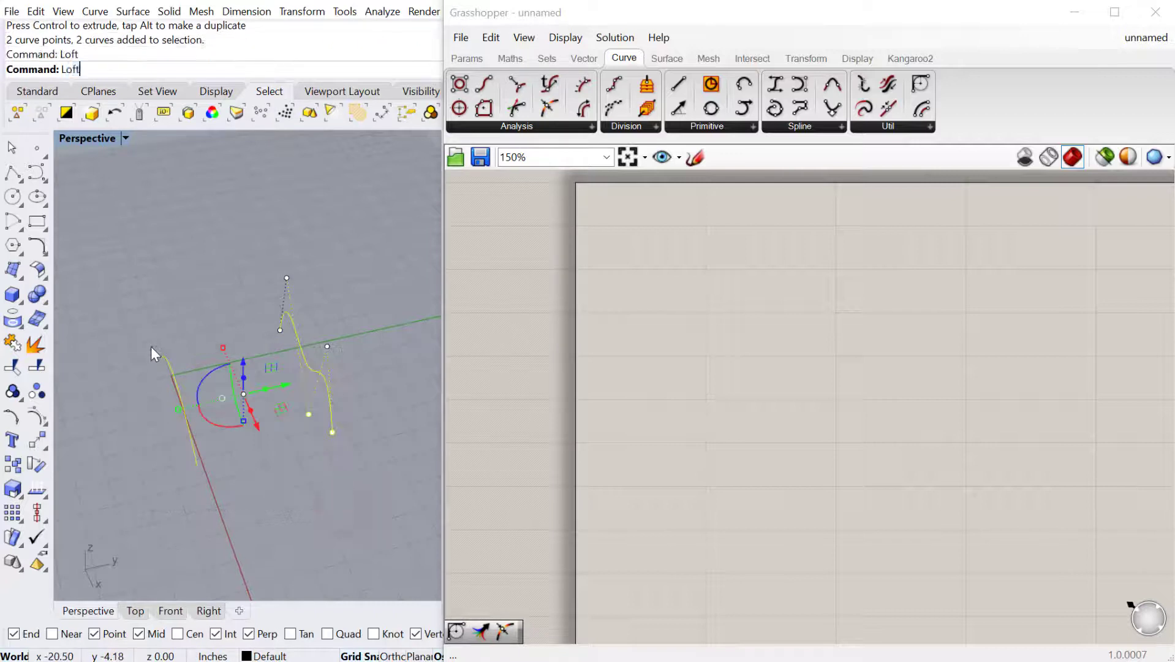
{"action": "key", "text": "Return"}
{"action": "left_click", "coordinate": [162, 230]}
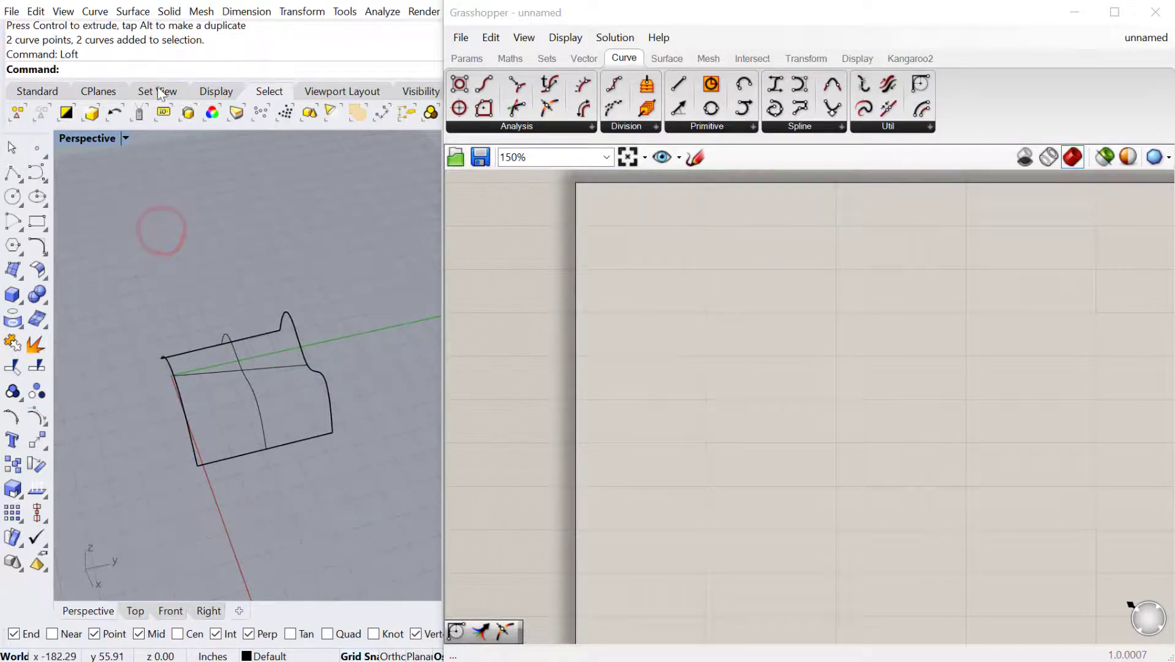
{"action": "left_click", "coordinate": [216, 91]}
{"action": "left_click", "coordinate": [139, 112]}
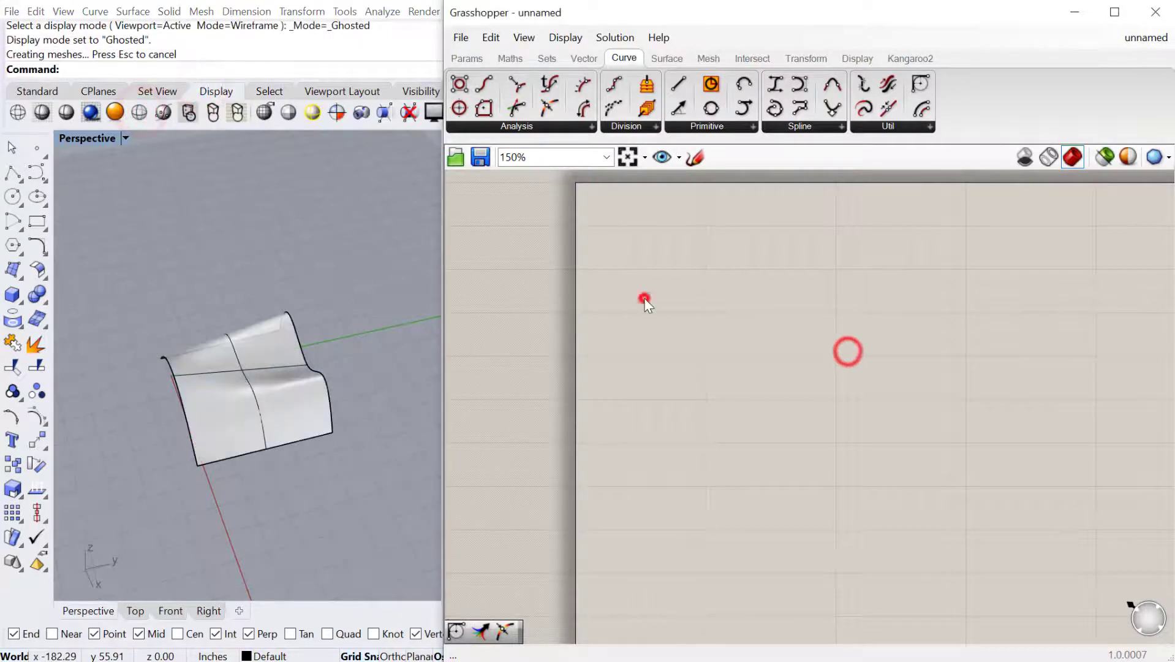
Step: Add a Surface parameter, reference the lofted surface in it and place it near the canvas's upper-left corner
{"action": "double_click", "coordinate": [720, 316]}
{"action": "type", "text": "c"}
{"action": "key", "text": "BackSpace"}
{"action": "type", "text": "srf"}
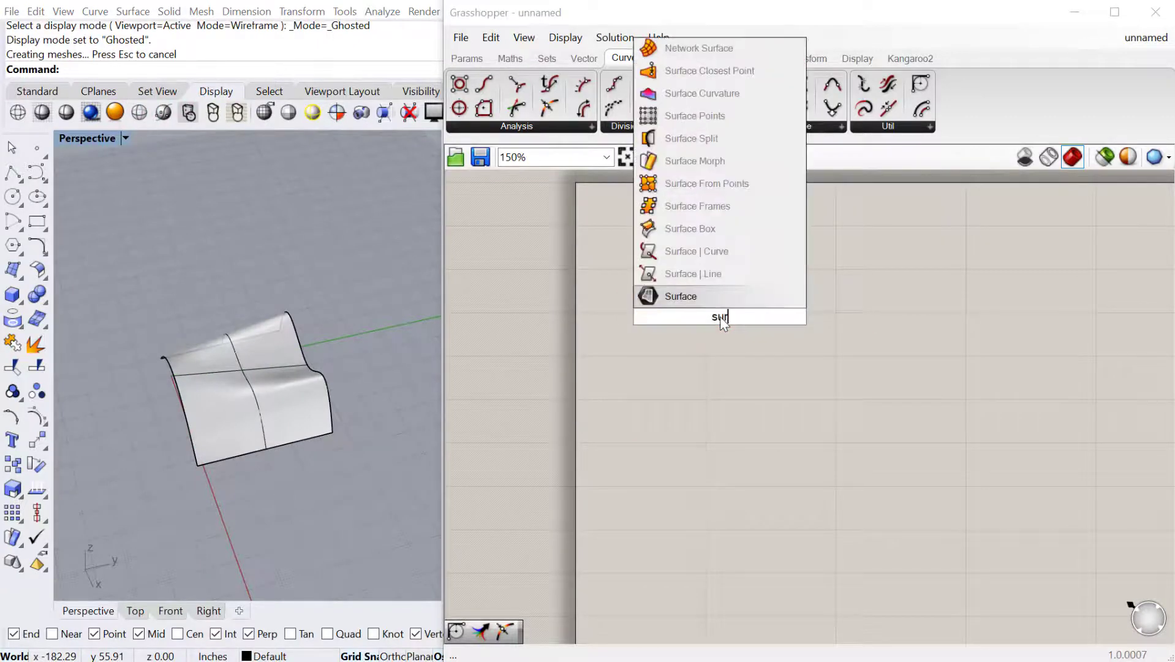
{"action": "key", "text": "Return"}
{"action": "right_click", "coordinate": [720, 316]}
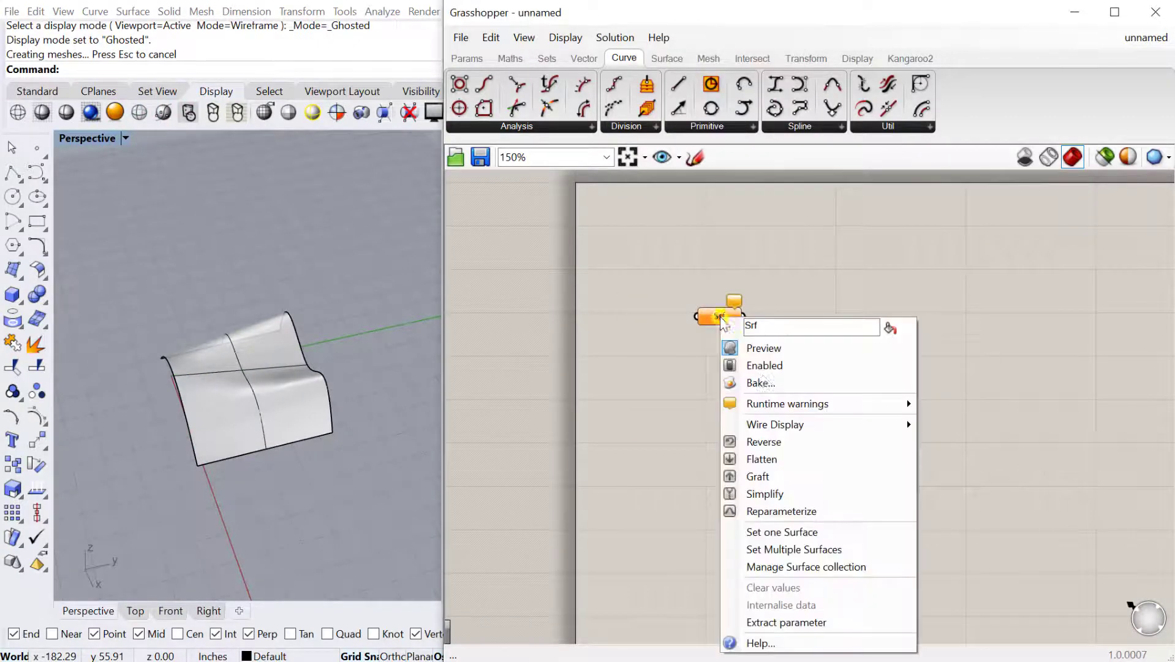
{"action": "left_click", "coordinate": [774, 532]}
{"action": "left_click", "coordinate": [290, 407]}
{"action": "left_click_drag", "start_coordinate": [716, 318], "coordinate": [659, 299]}
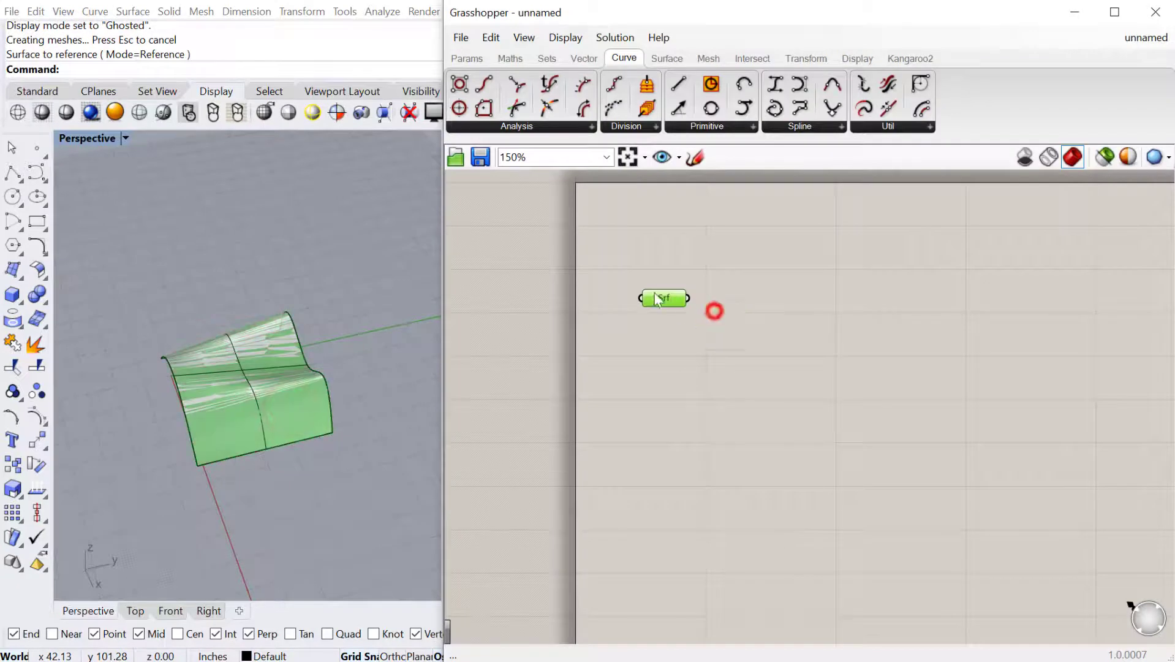
Step: Select the two original curves and the lofted surface in the Perspective view and hide them
{"action": "left_click_drag", "start_coordinate": [435, 499], "coordinate": [131, 274]}
{"action": "type", "text": "Hide"}
{"action": "key", "text": "Return"}
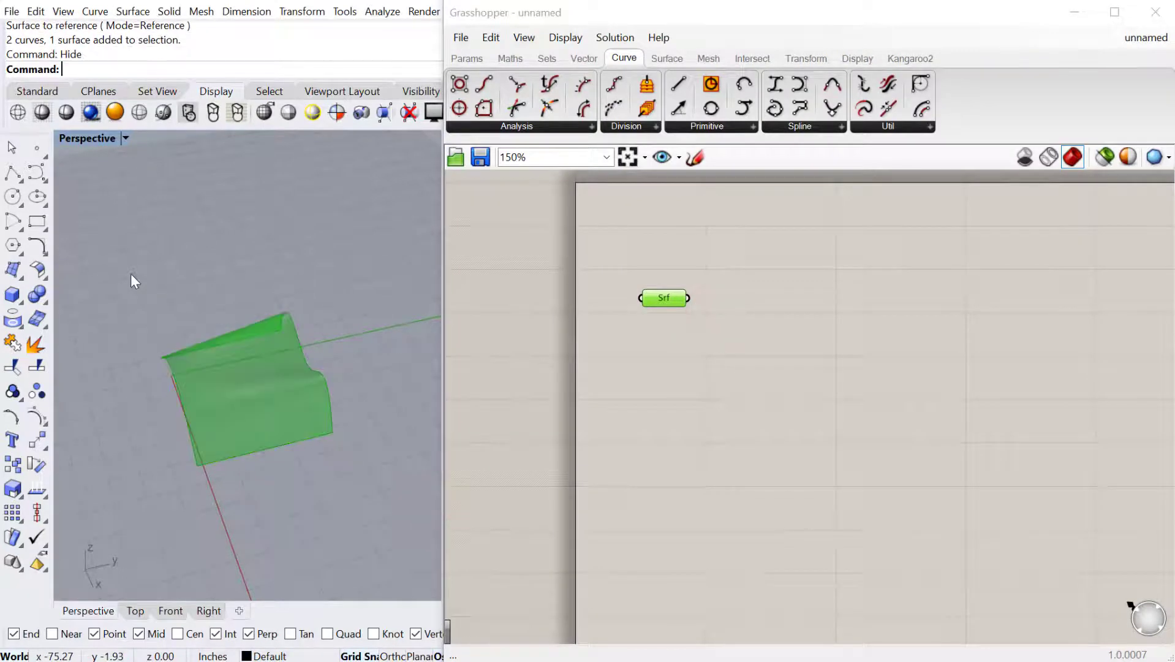
Step: Place two point objects over the previewed surface in the Perspective view, one toward its back ridge and one near its front
{"action": "right_click_drag", "start_coordinate": [173, 335], "coordinate": [285, 386]}
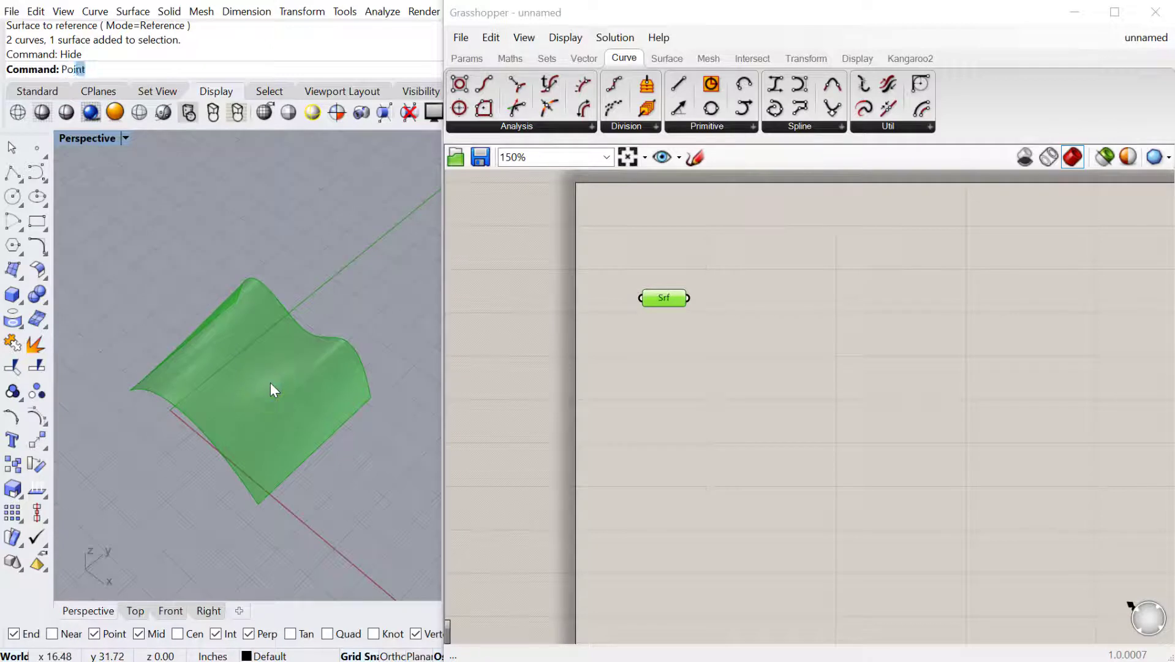
{"action": "key", "text": "Return"}
{"action": "left_click", "coordinate": [244, 337]}
{"action": "right_click", "coordinate": [254, 373]}
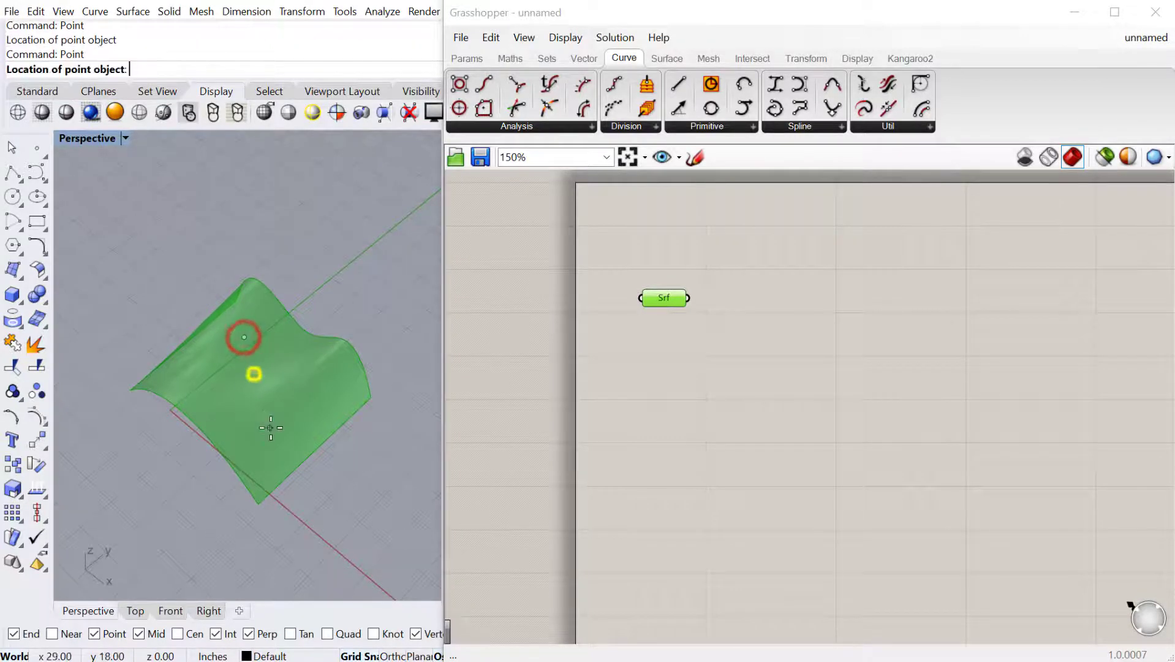
{"action": "left_click", "coordinate": [267, 432]}
Step: Add a Point parameter below the Surface parameter and reference the rear point object in it
{"action": "double_click", "coordinate": [638, 383]}
{"action": "type", "text": "p"}
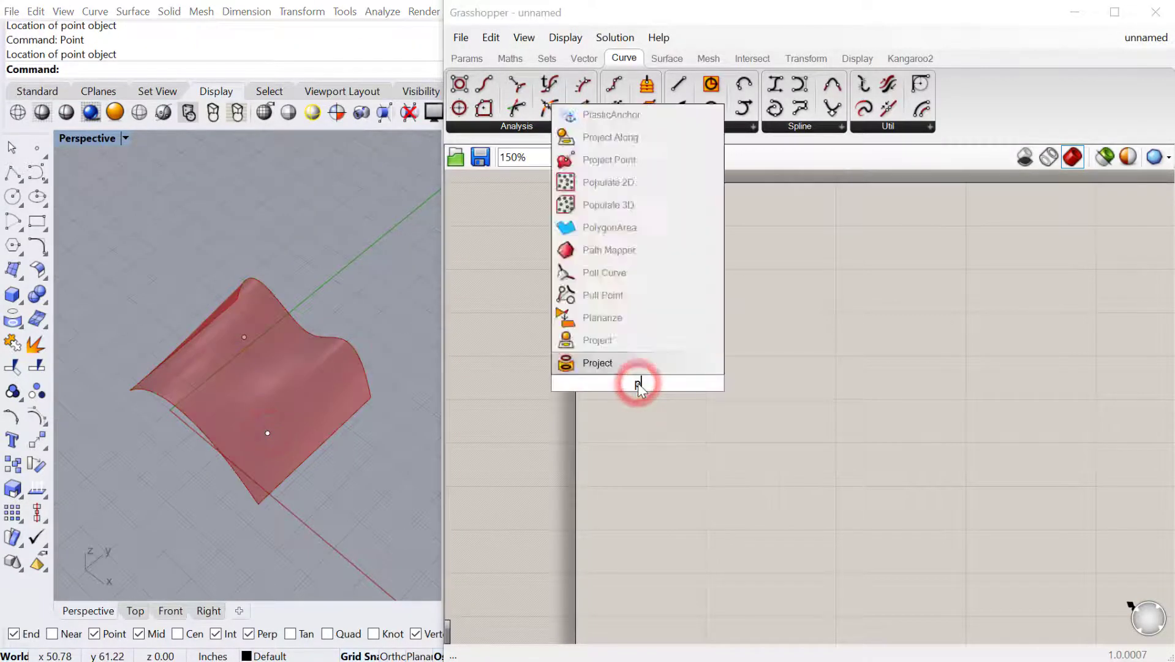
{"action": "type", "text": "oint"}
{"action": "left_click", "coordinate": [614, 356]}
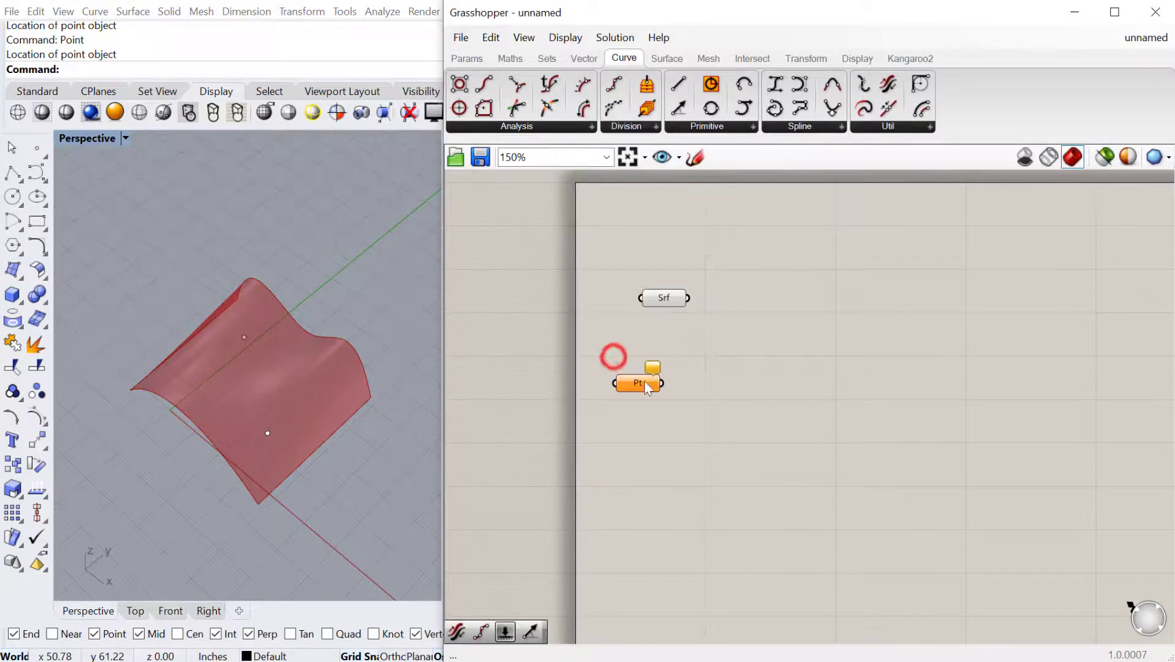
{"action": "right_click", "coordinate": [647, 388]}
{"action": "left_click", "coordinate": [683, 595]}
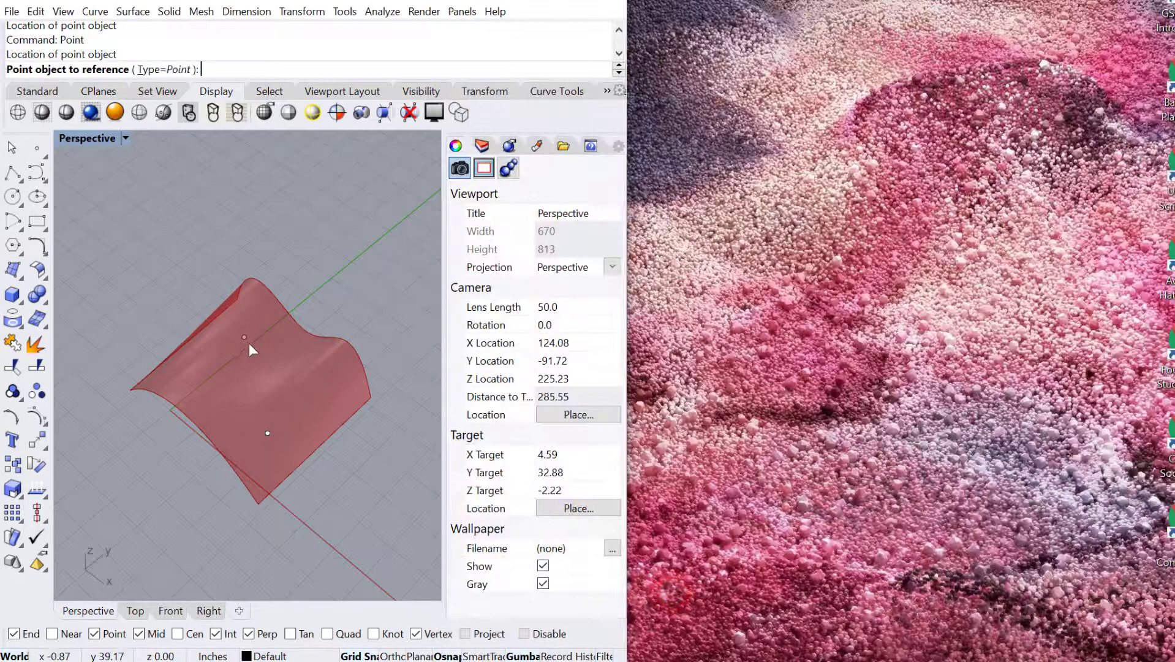
{"action": "left_click", "coordinate": [245, 338]}
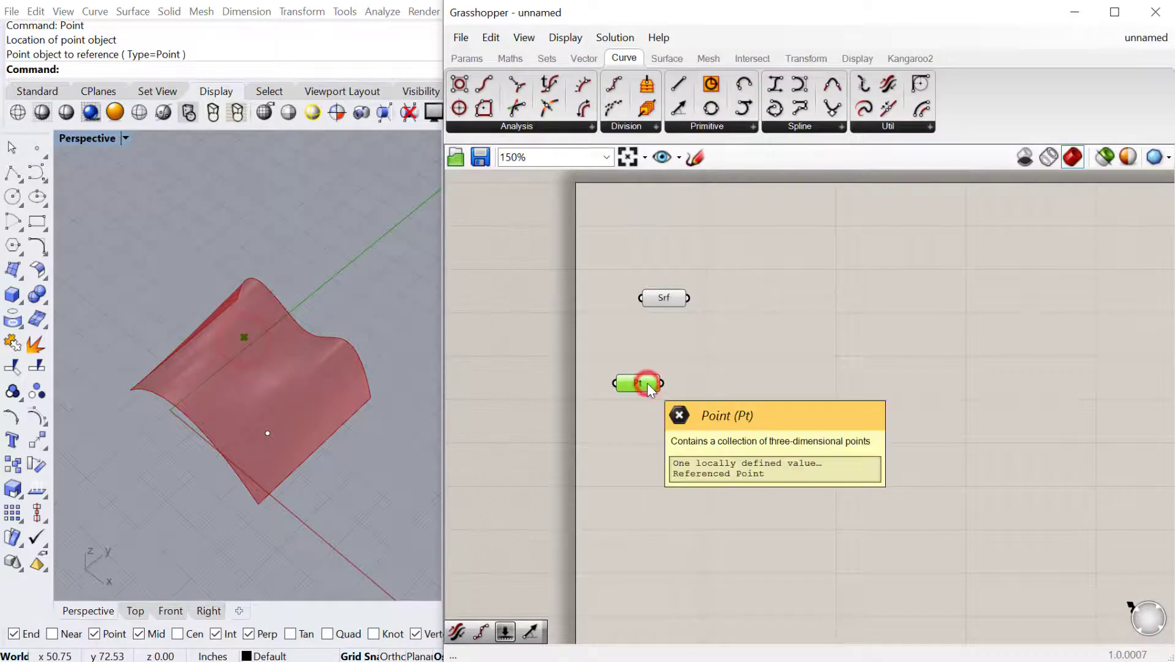
Step: Duplicate the Point parameter, place the copy just below the original and reference the front point object in it
{"action": "key", "text": "ctrl+c"}
{"action": "key", "text": "ctrl+v"}
{"action": "left_click_drag", "start_coordinate": [647, 384], "coordinate": [642, 425]}
{"action": "right_click", "coordinate": [633, 429]}
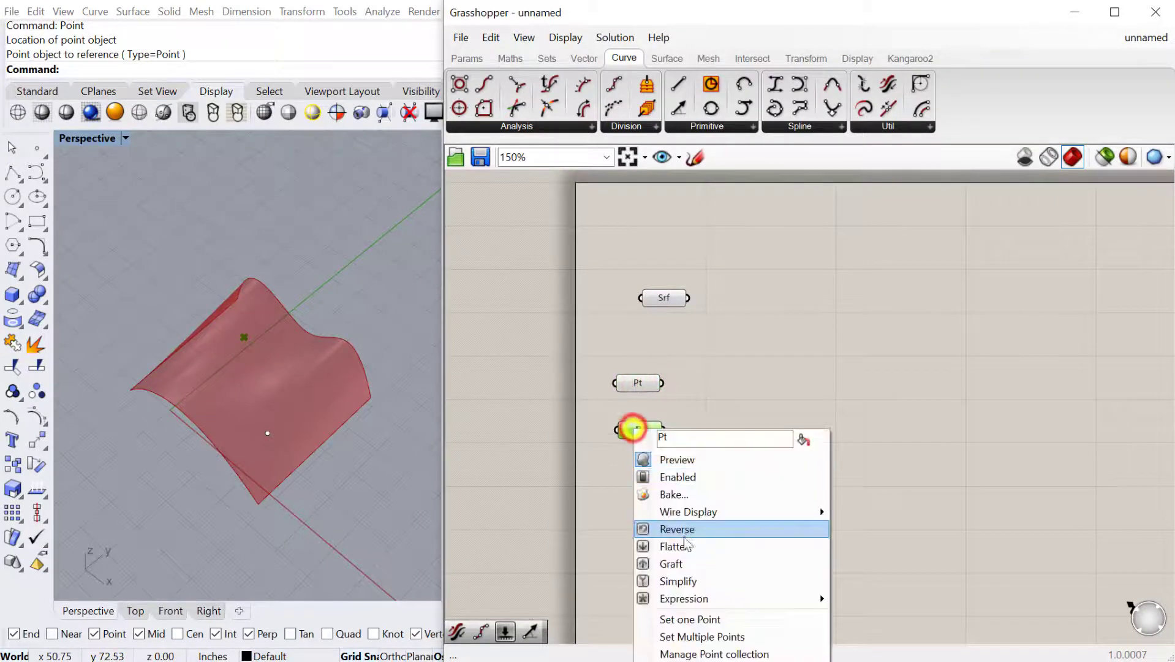
{"action": "left_click", "coordinate": [691, 619]}
{"action": "left_click", "coordinate": [267, 433]}
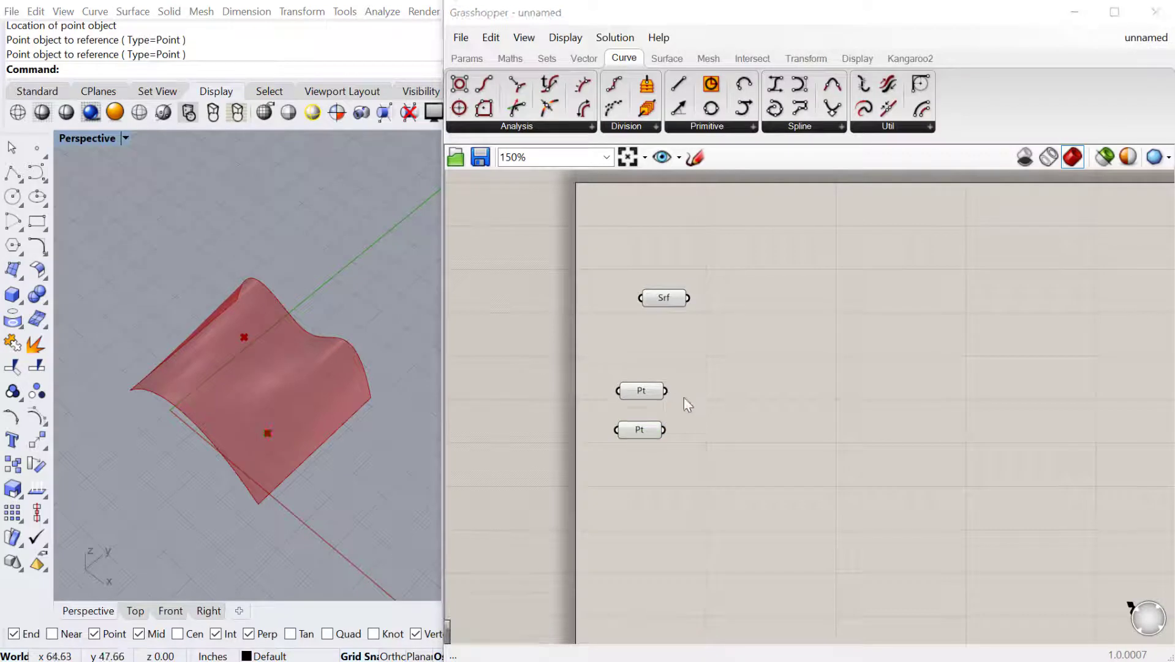
Step: Add a Geodesic component and position it to the right of the Surface and Point parameters
{"action": "right_click_drag", "start_coordinate": [688, 417], "coordinate": [689, 420]}
{"action": "double_click", "coordinate": [755, 379]}
{"action": "type", "text": "geodesic"}
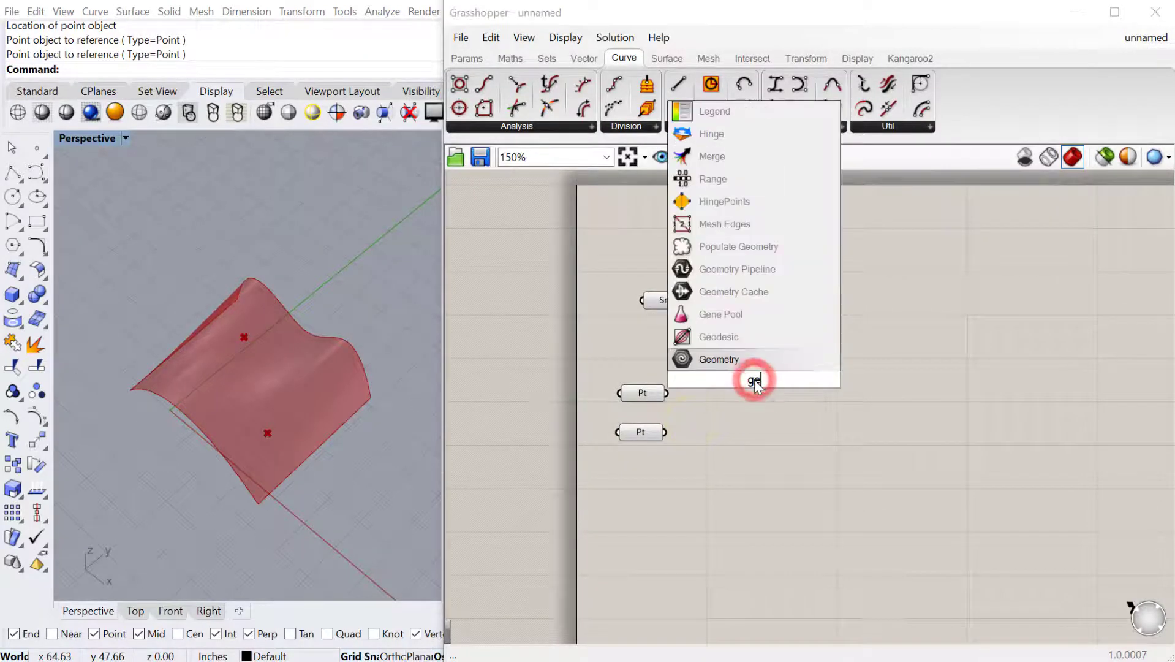
{"action": "key", "text": "Return"}
{"action": "scroll", "coordinate": [742, 398], "scroll_direction": "up", "scroll_amount": 2}
{"action": "left_click_drag", "start_coordinate": [742, 398], "coordinate": [748, 409]}
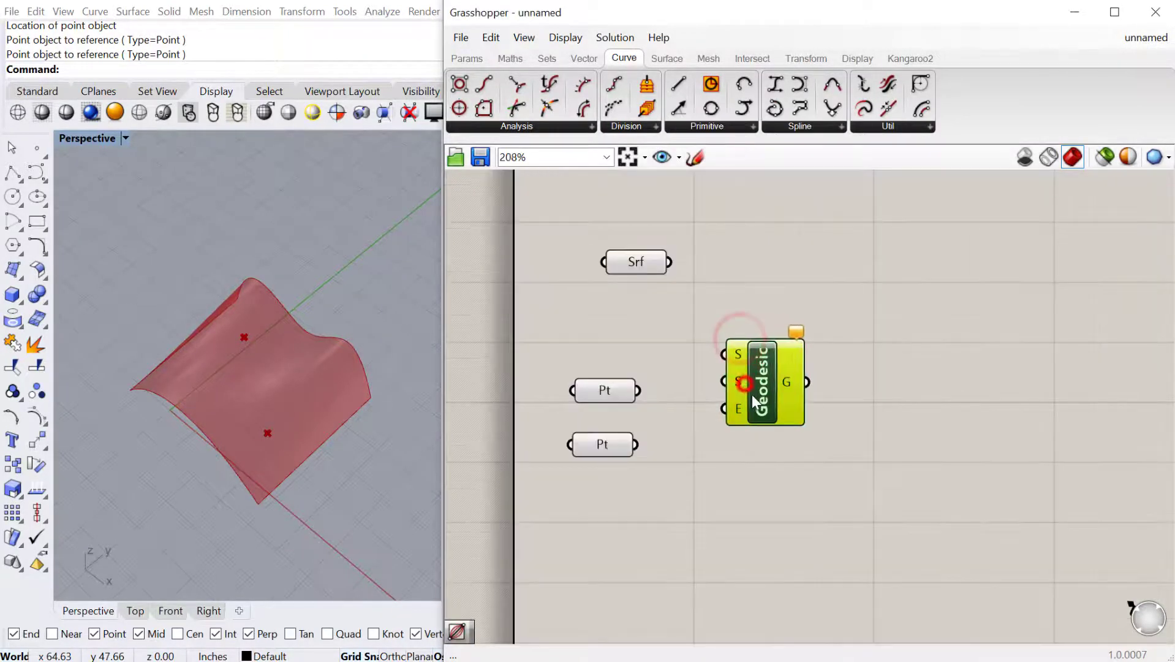
Step: Wire the Surface parameter to Geodesic's surface input and the two Point parameters to its start and end inputs
{"action": "left_click_drag", "start_coordinate": [634, 261], "coordinate": [724, 354]}
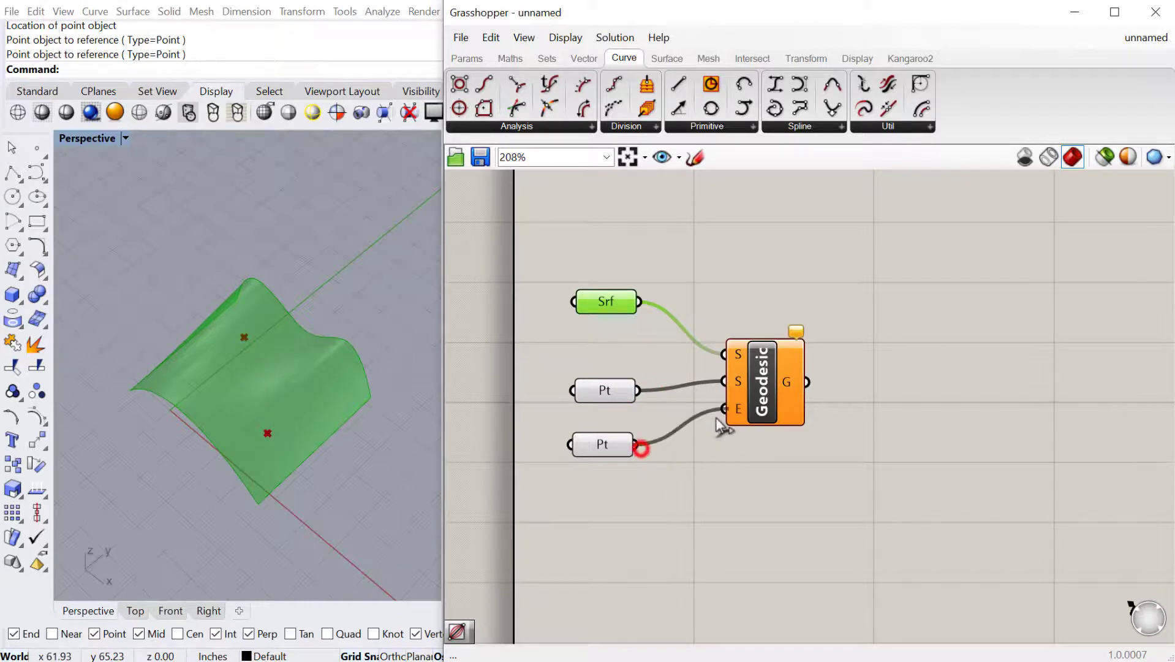
{"action": "left_click_drag", "start_coordinate": [723, 427], "coordinate": [724, 409]}
{"action": "left_click", "coordinate": [769, 376]}
Step: Examine from several angles how the geodesic curve follows the surface and how its ends relate to the two points
{"action": "right_click_drag", "start_coordinate": [280, 464], "coordinate": [368, 412]}
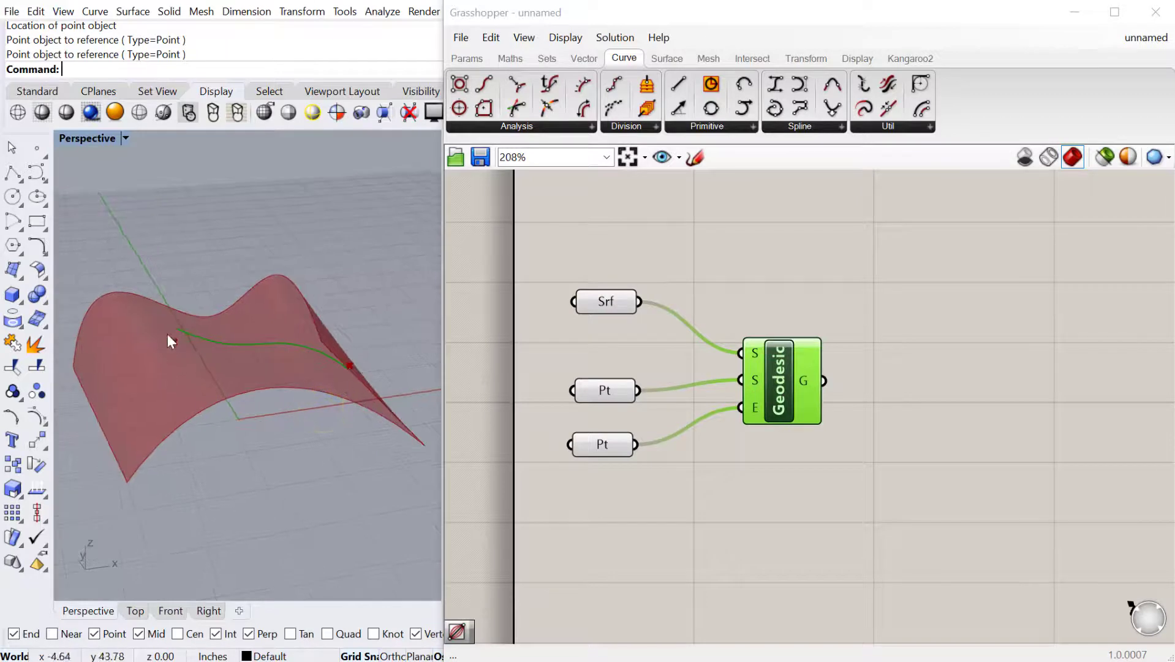
{"action": "scroll", "coordinate": [168, 335], "scroll_direction": "up", "scroll_amount": 3}
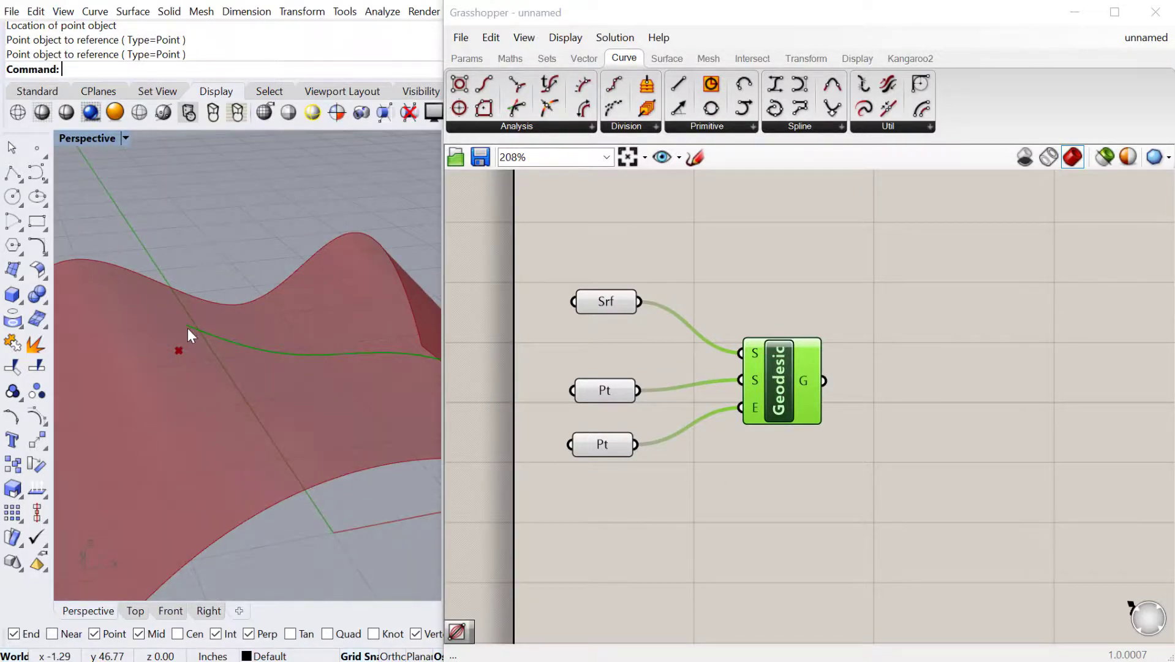
{"action": "scroll", "coordinate": [188, 328], "scroll_direction": "down", "scroll_amount": 3}
{"action": "right_click_drag", "start_coordinate": [356, 364], "coordinate": [284, 447]}
{"action": "scroll", "coordinate": [189, 348], "scroll_direction": "up", "scroll_amount": 2}
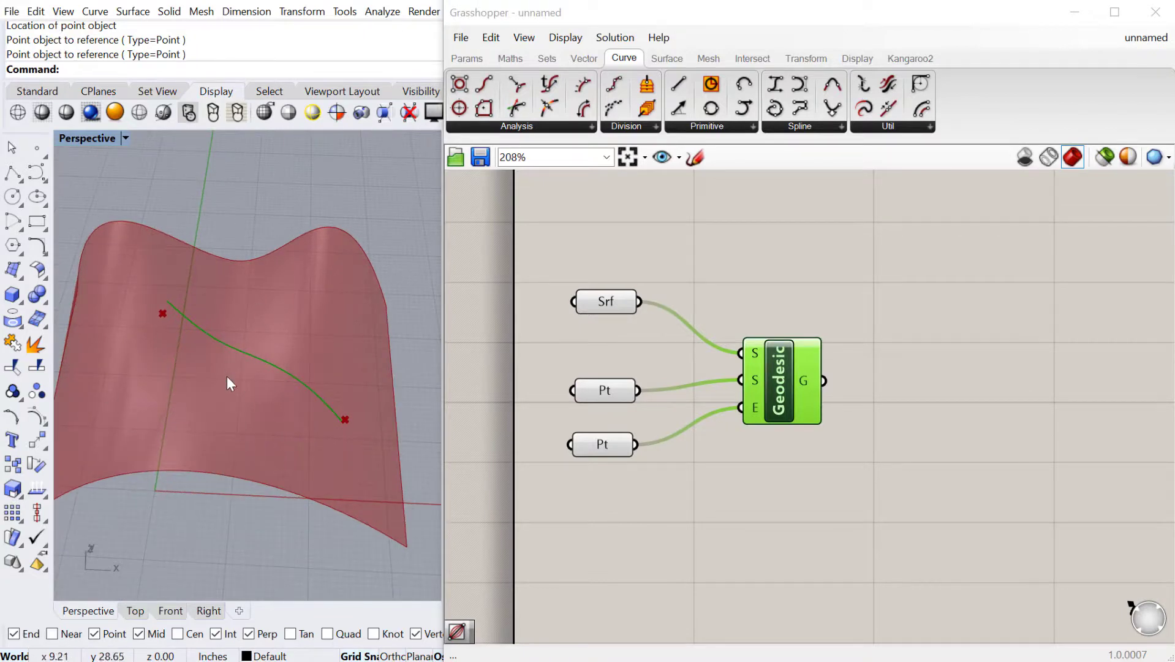
{"action": "mouse_move", "coordinate": [227, 378]}
{"action": "right_mouse_down"}
{"action": "mouse_move", "coordinate": [221, 336]}
{"action": "mouse_move", "coordinate": [219, 363]}
{"action": "right_mouse_up"}
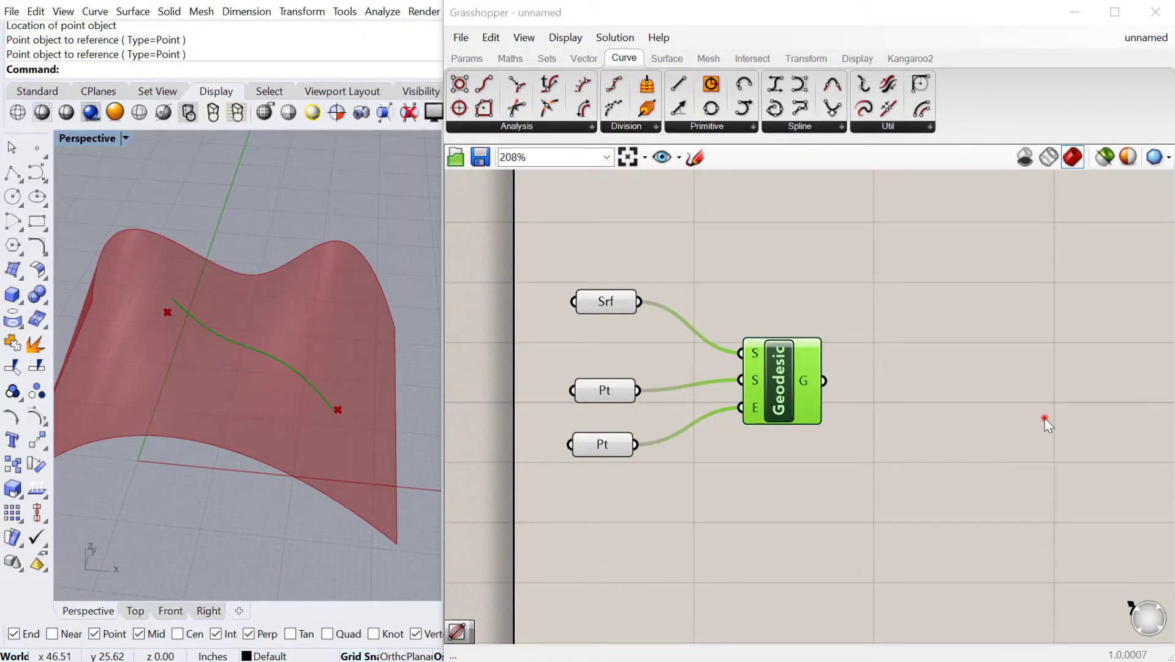